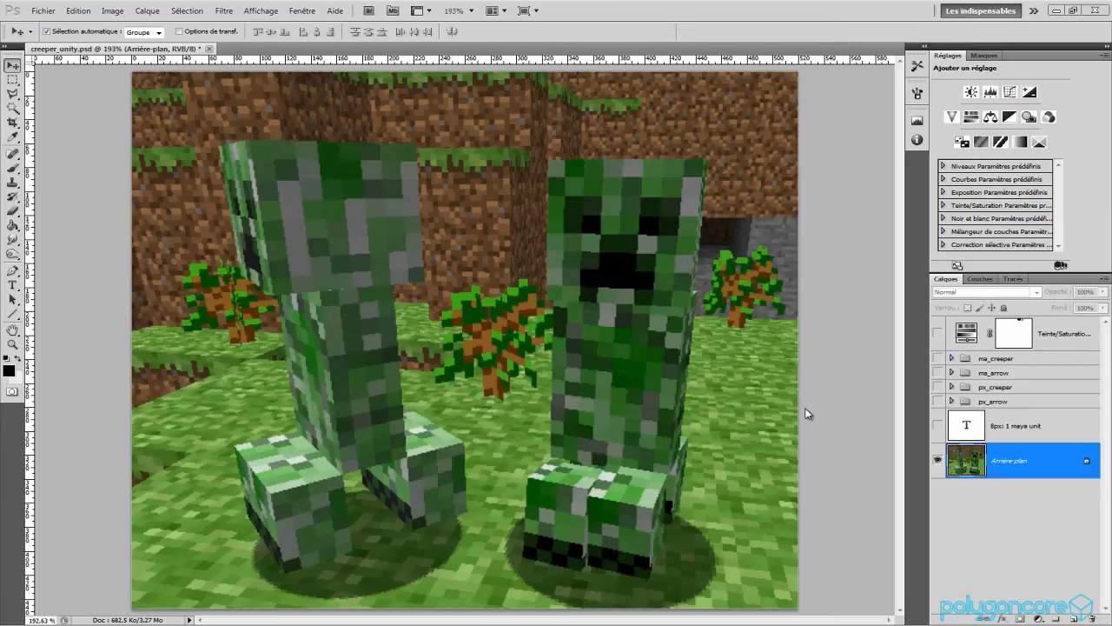
Show the "8px: 1 maya unit" text layer and the px_arrow and px_creeper groups over the creeper image
left_click(937, 425)
left_click(939, 403)
left_click(938, 387)
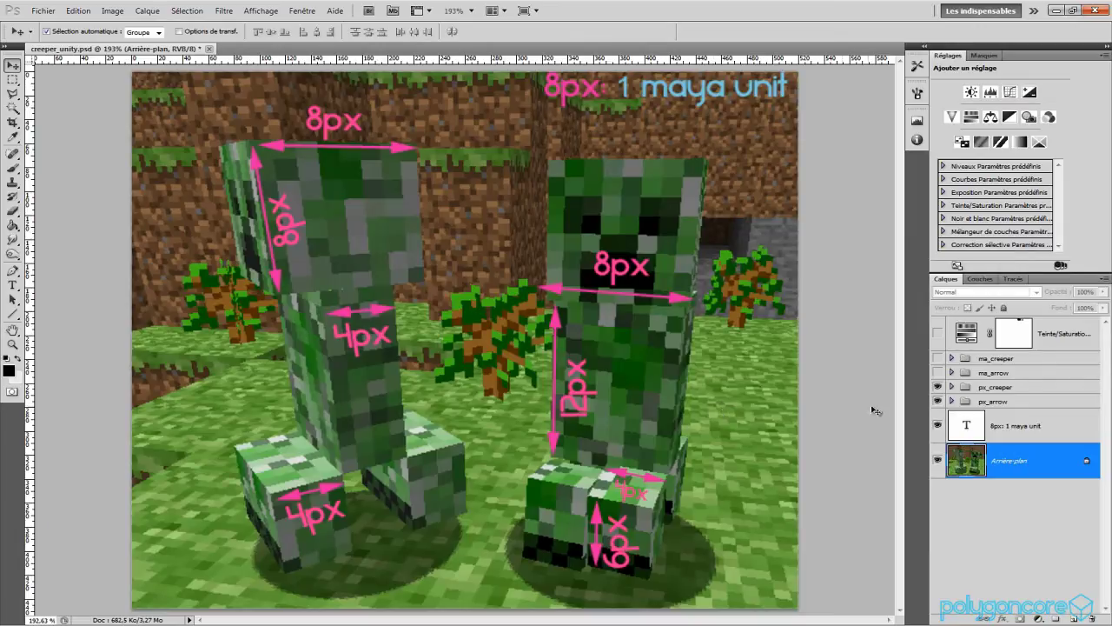
Hide the px_arrow and px_creeper groups and show the ma_arrow and ma_creeper groups with the Teinte/Saturation layer
left_click(939, 402)
left_click(939, 387)
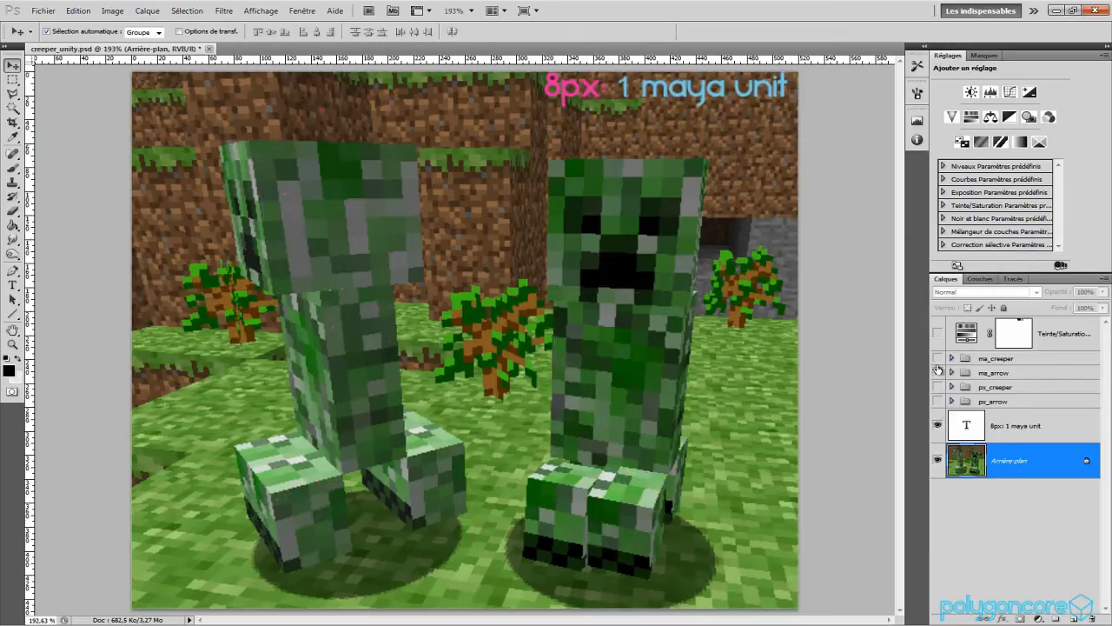
left_click(937, 372)
left_click(938, 359)
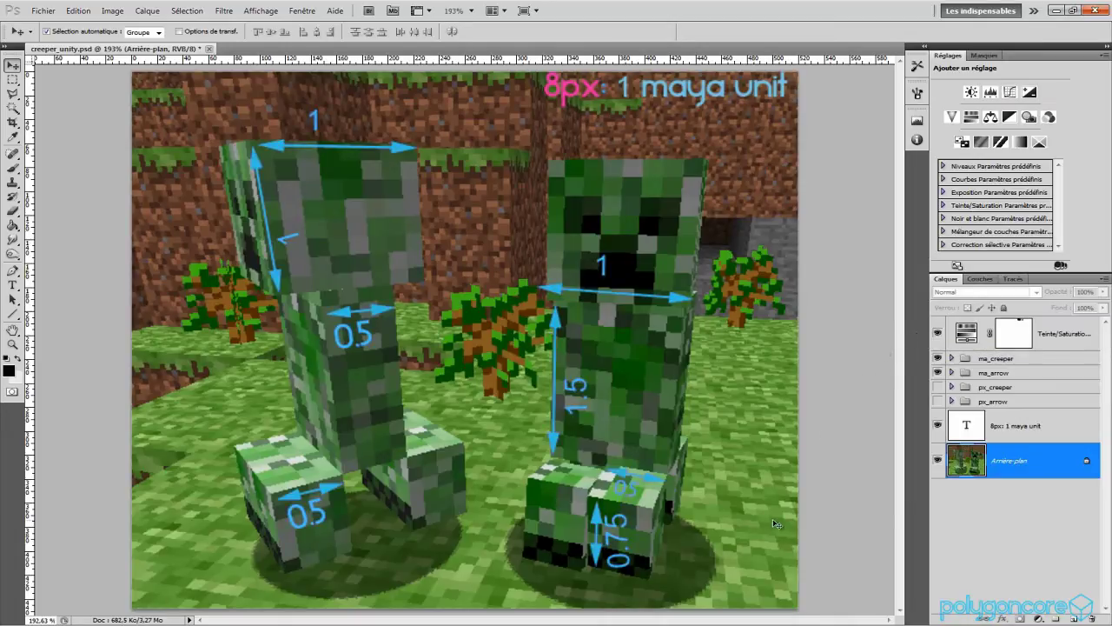
Switch to Maya and set the linear working unit to meter in the preferences
key("alt+Tab")
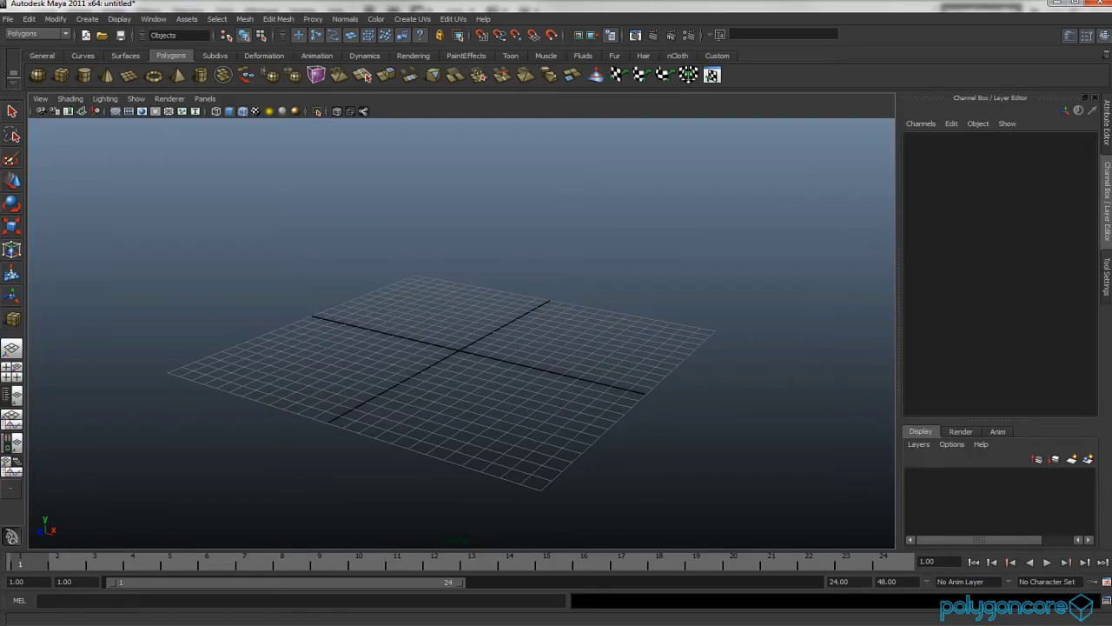
left_click(61, 74)
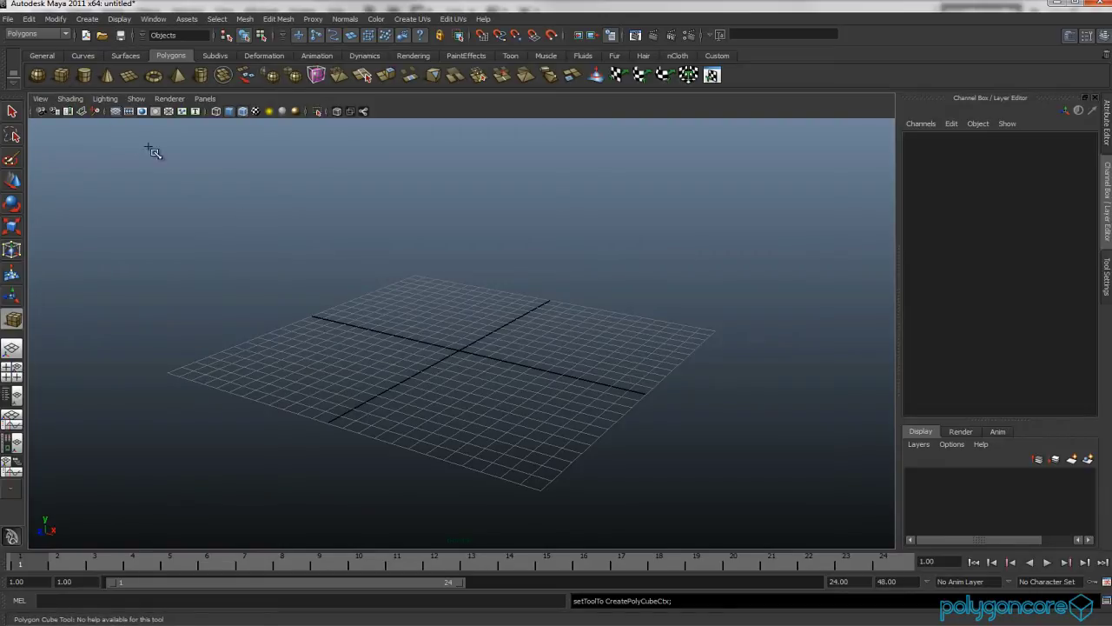
left_click(1106, 583)
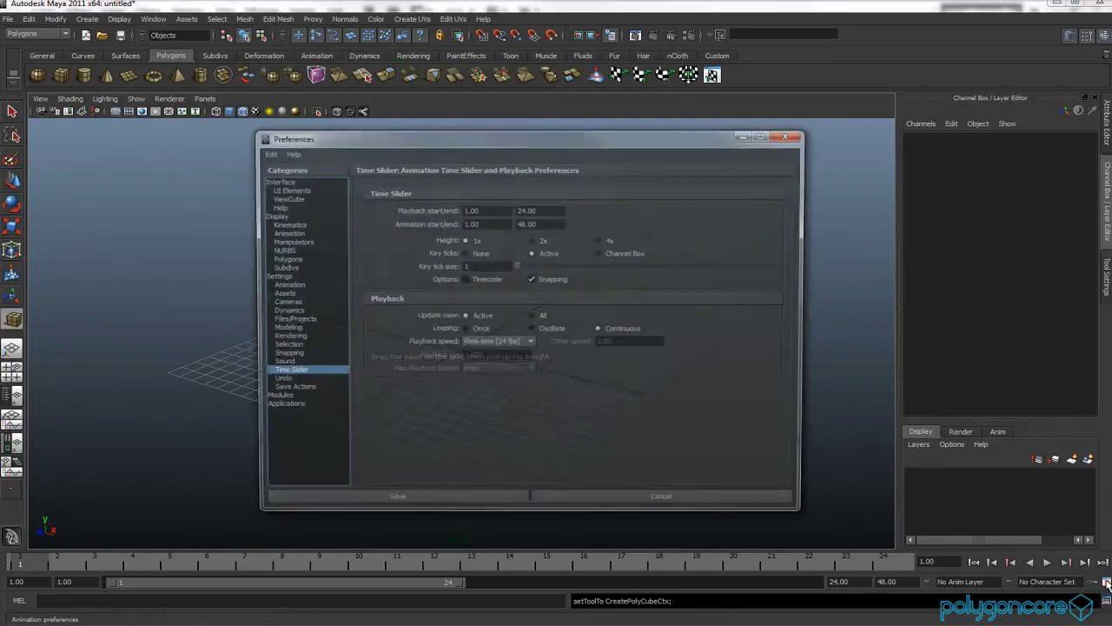
left_click(273, 276)
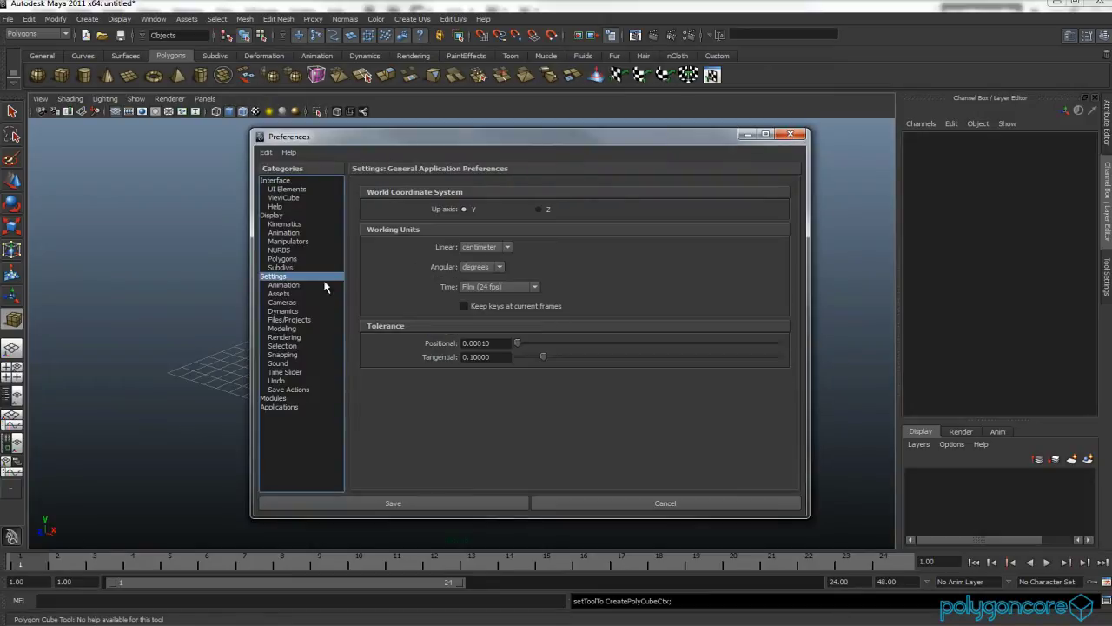
left_click(507, 248)
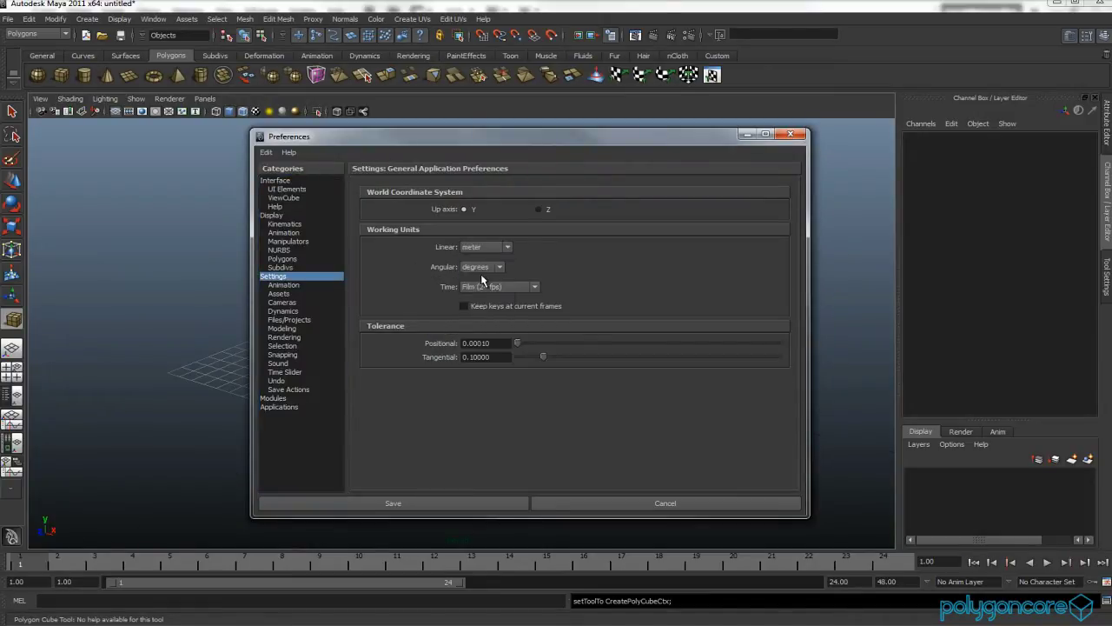
left_click(466, 502)
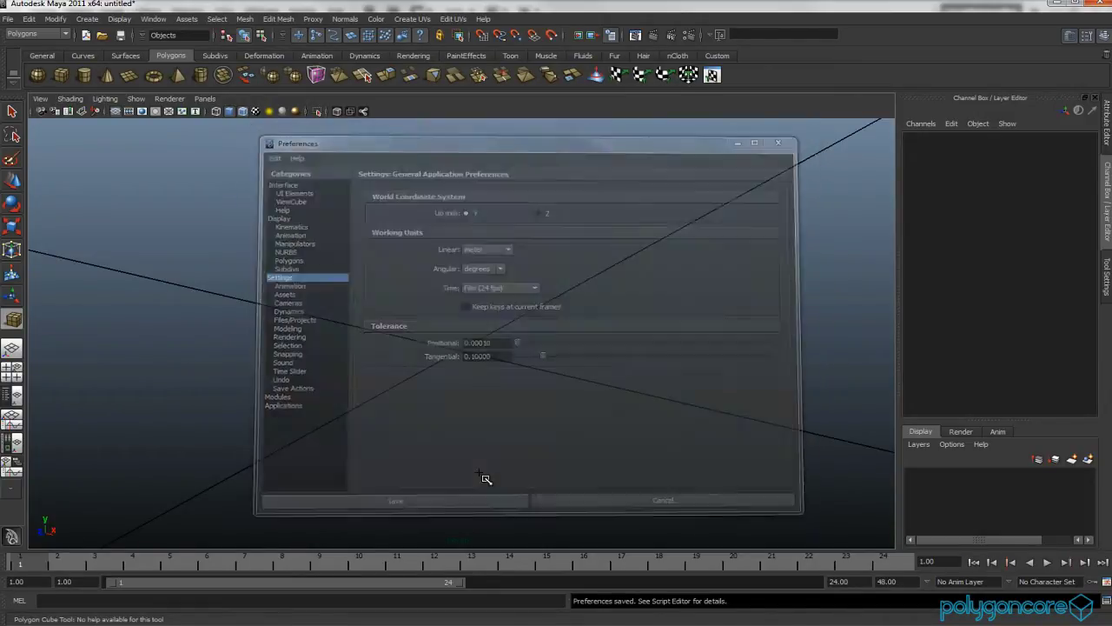
Create a polygon cube on the grid and set its width, height and depth to 1
scroll(485, 478, "down", 10)
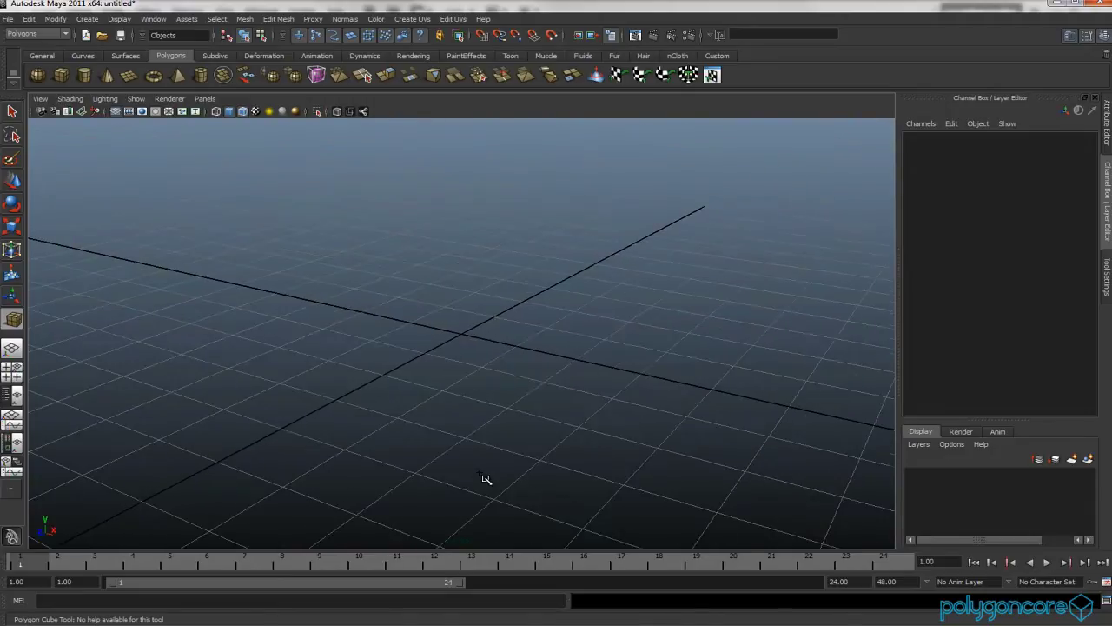
mouse_move(432, 345)
left_mouse_down()
mouse_move(440, 364)
mouse_move(443, 332)
left_mouse_up()
left_click(928, 279)
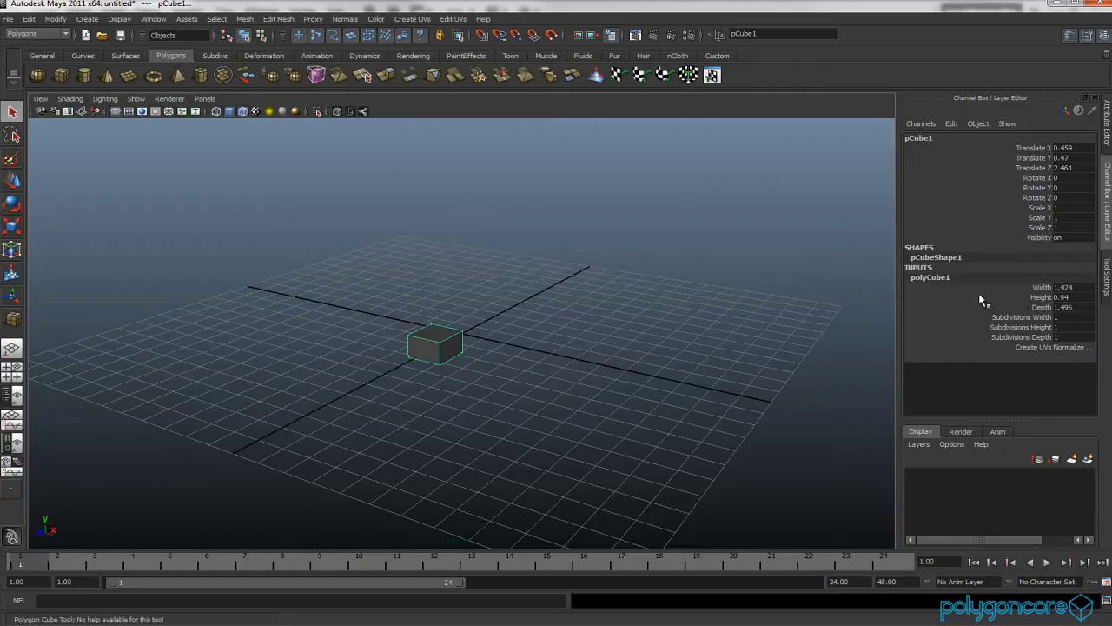
left_click_drag(1070, 290, 1073, 316)
type("1")
key("Return")
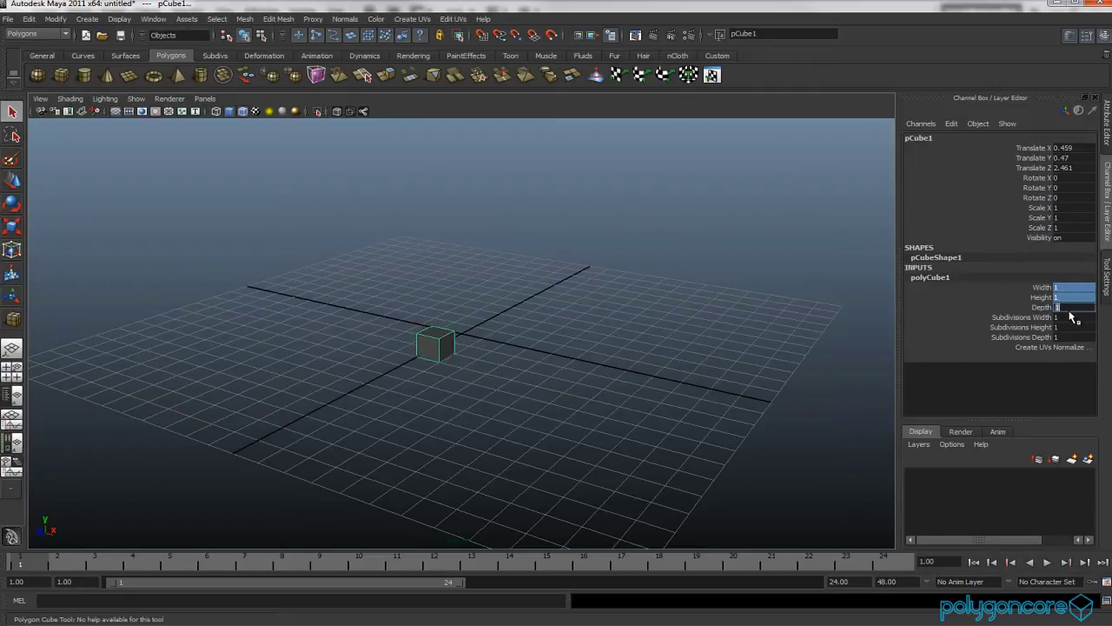
Set the cube's Translate X, Y and Z to 0 to centre it at the origin
left_click_drag(536, 356, 495, 366, "alt")
key("w")
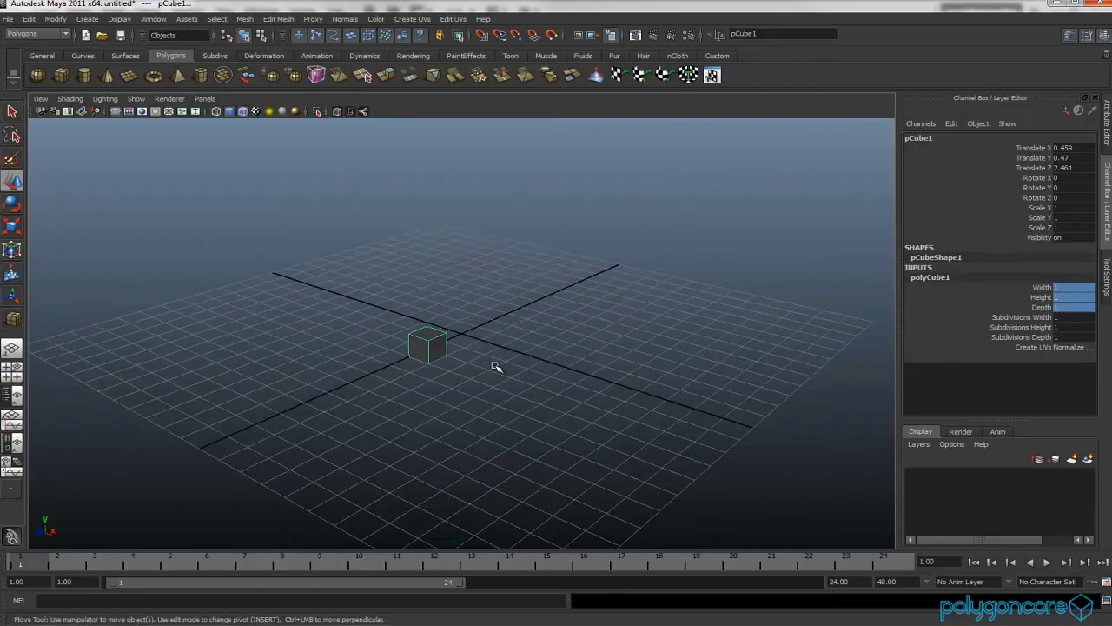
scroll(495, 366, "up", 2)
key("f")
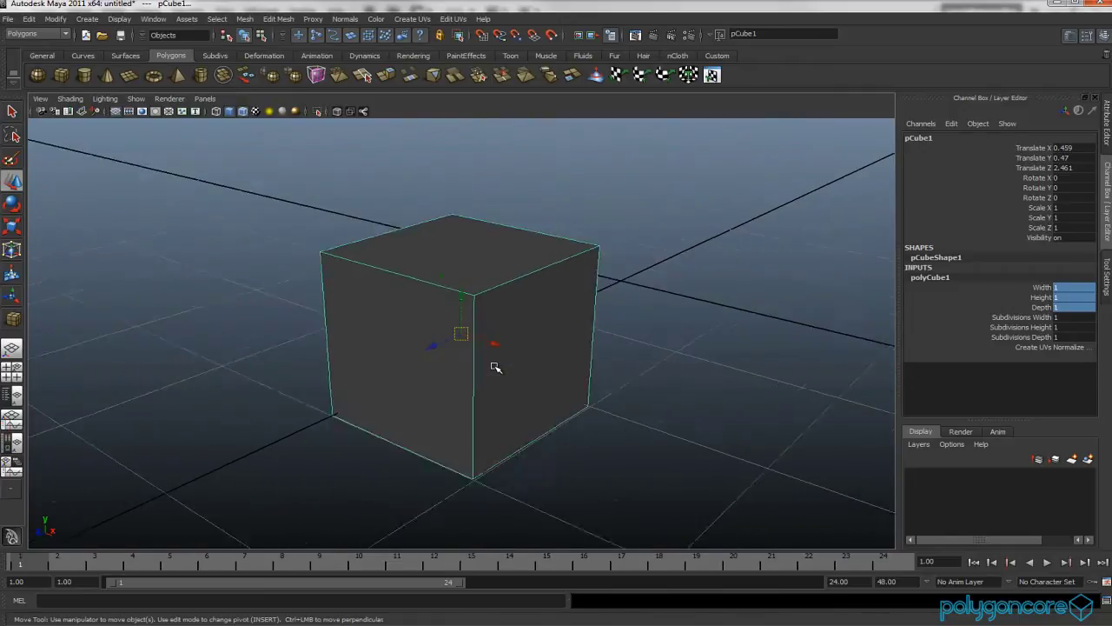
scroll(484, 359, "down", 5)
left_click_drag(1074, 150, 1076, 174)
type("0")
key("Return")
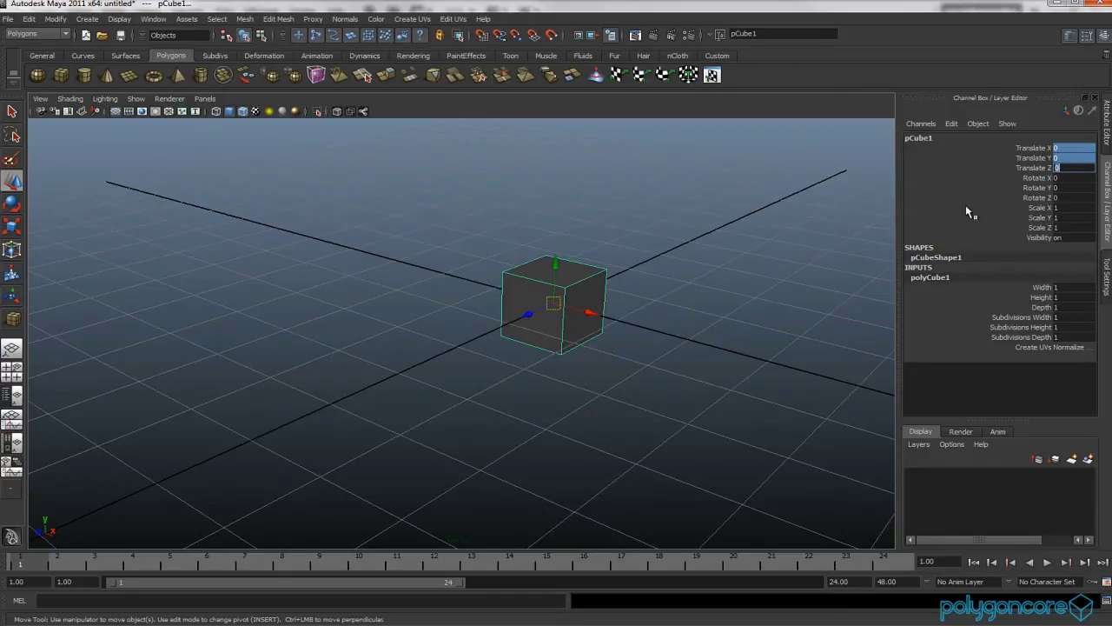
Hide the viewport grid and deselect the head cube
left_click(115, 113)
left_click(422, 312)
middle_click_drag(511, 323, 464, 331, "alt")
left_click_drag(464, 331, 505, 352, "alt")
left_click(454, 322)
left_click(541, 365)
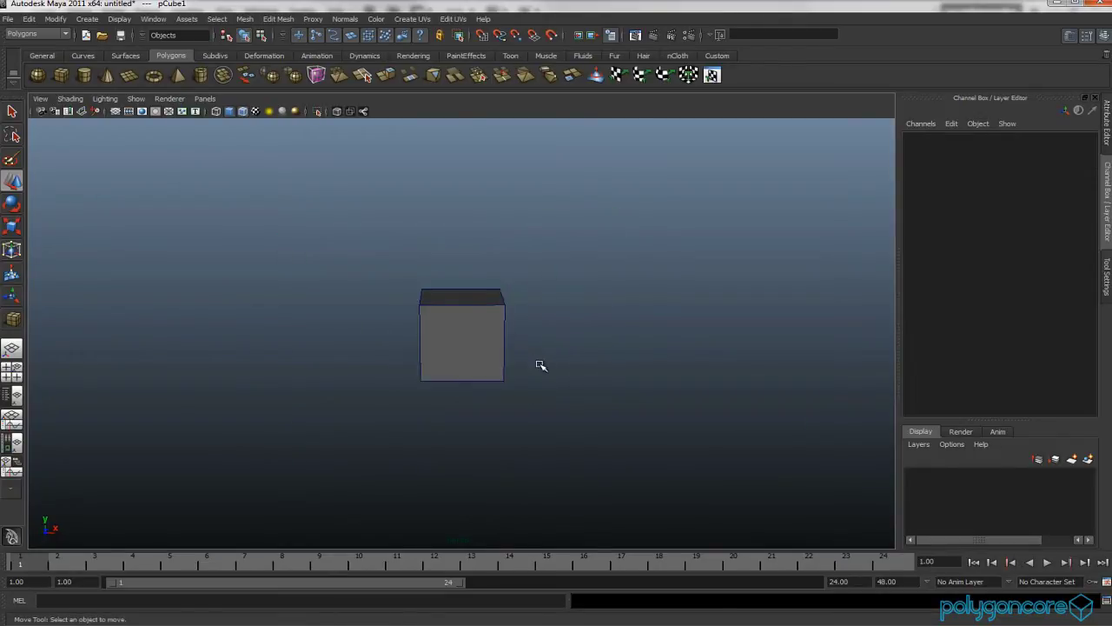
left_click_drag(521, 407, 472, 401, "alt")
Check the body dimensions in Photoshop and, back in Maya, create a second polygon cube beside the head with height 1.5
left_click(399, 623)
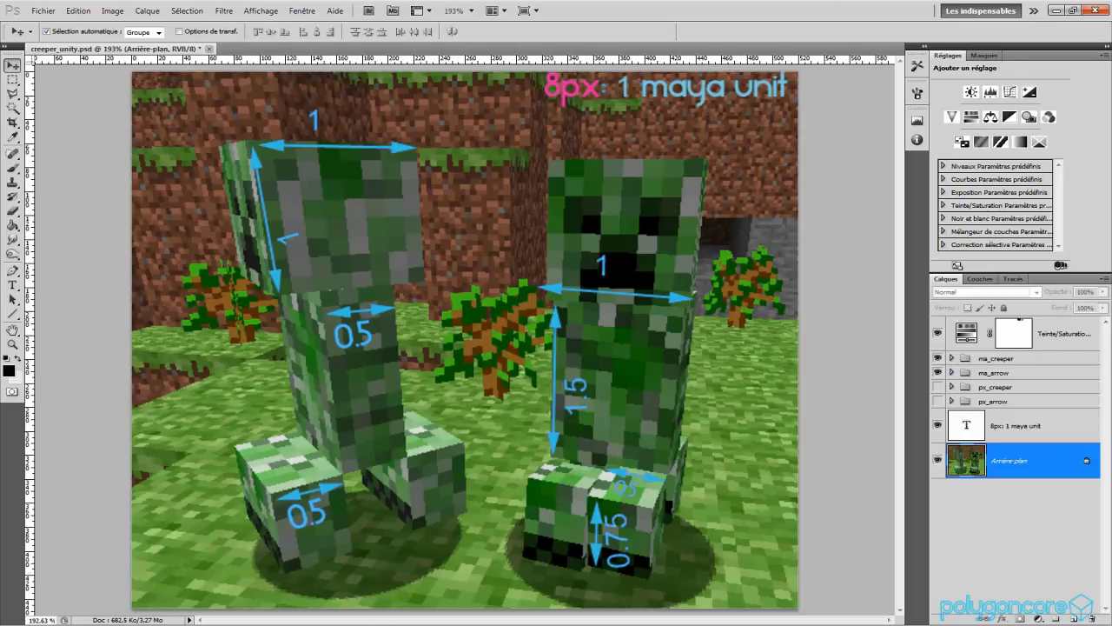
left_click(374, 573)
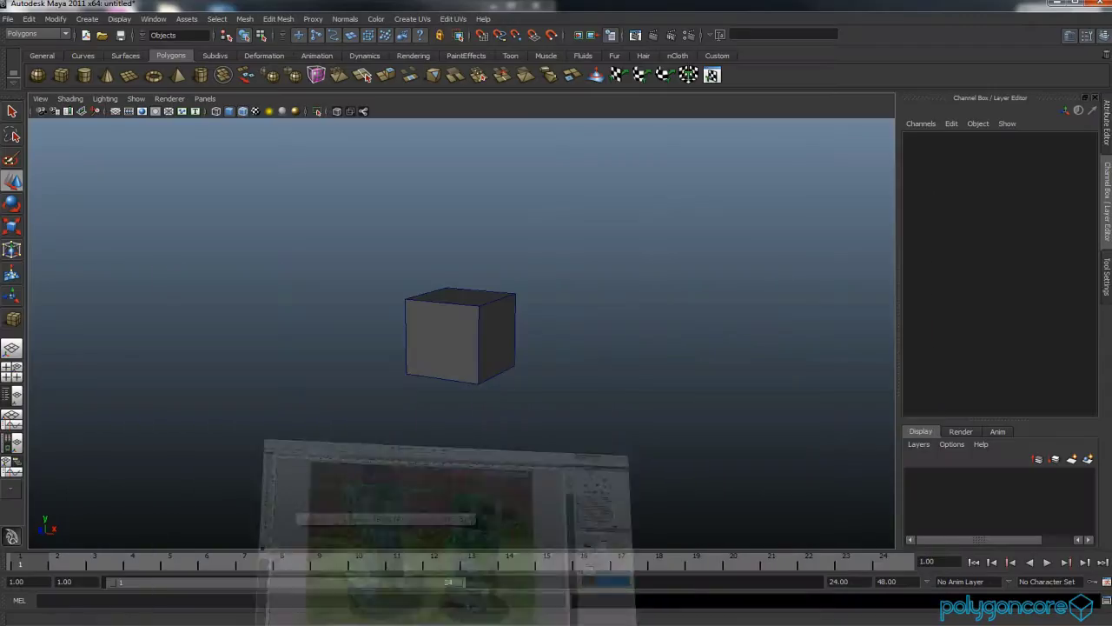
left_click(60, 74)
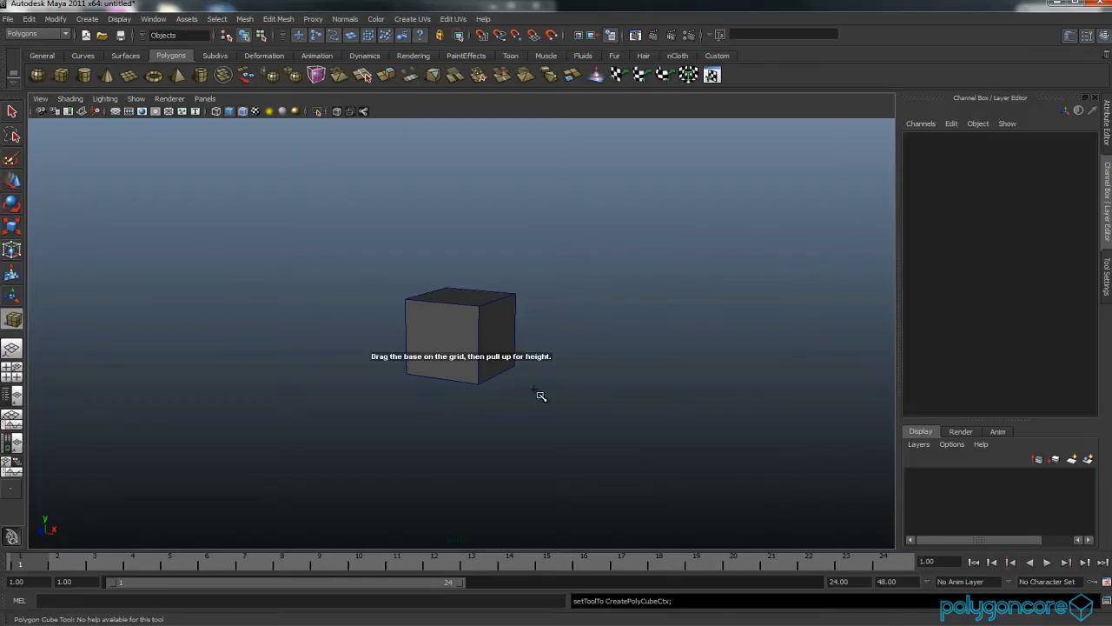
left_click_drag(537, 428, 611, 310)
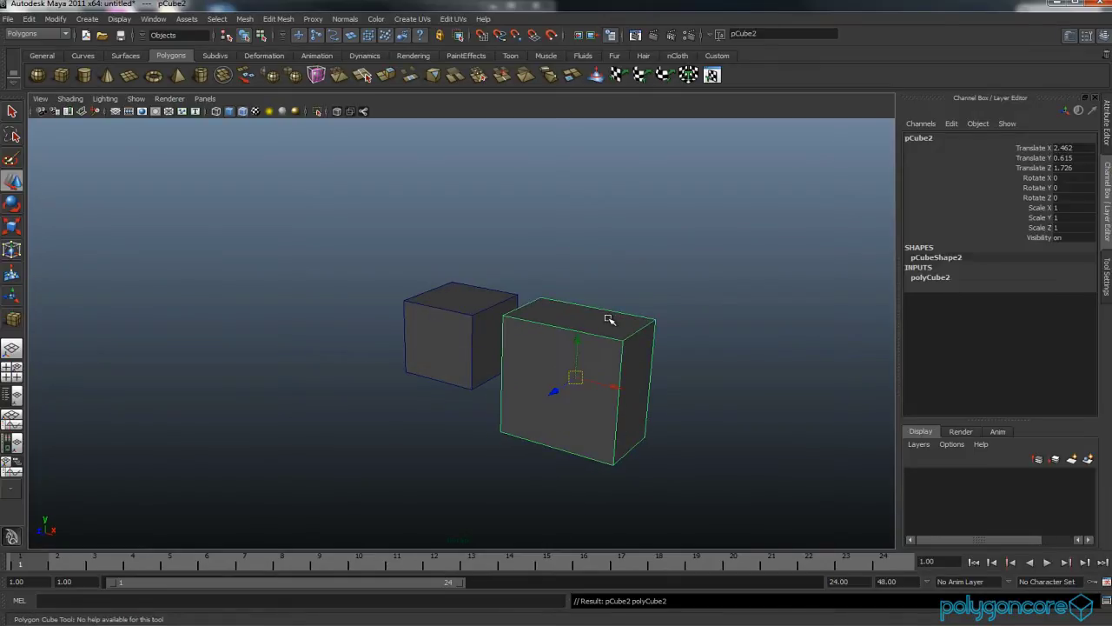
left_click(949, 280)
double_click(1079, 297)
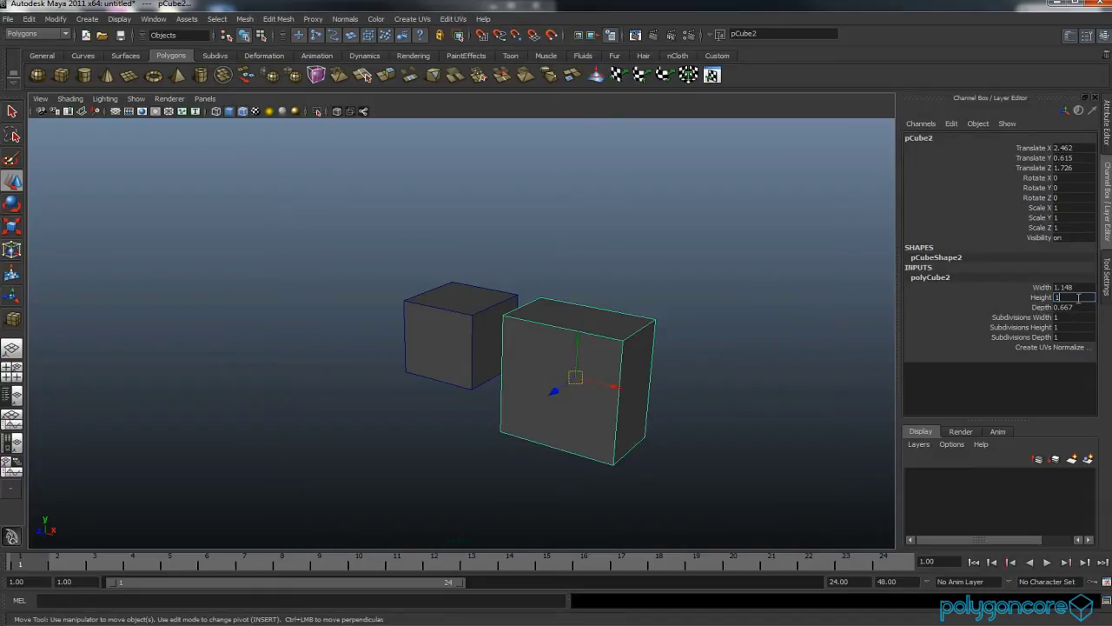
type("1.5")
key("Return")
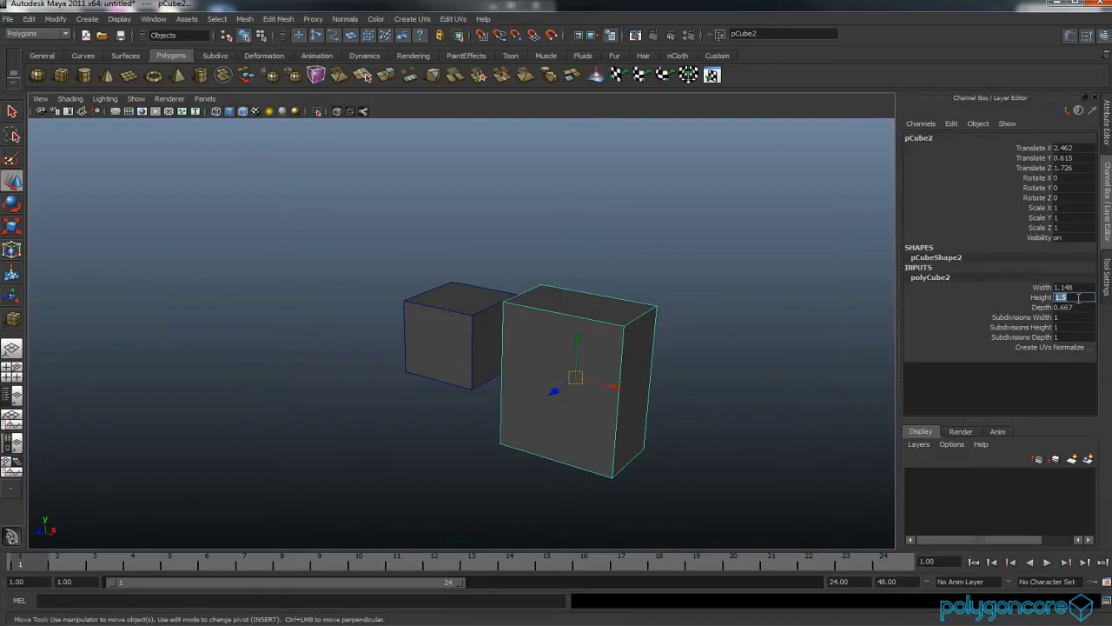
Recheck the reference in Photoshop and, back in Maya, set the body block's width to 1 and depth to 0.5
left_click(411, 624)
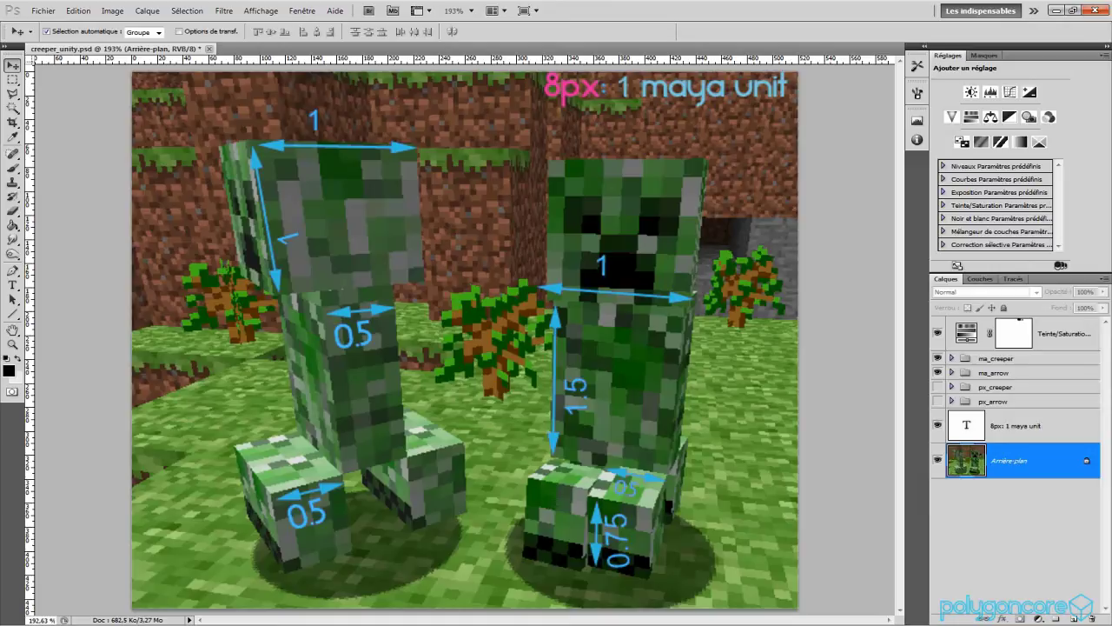
key("alt+Tab")
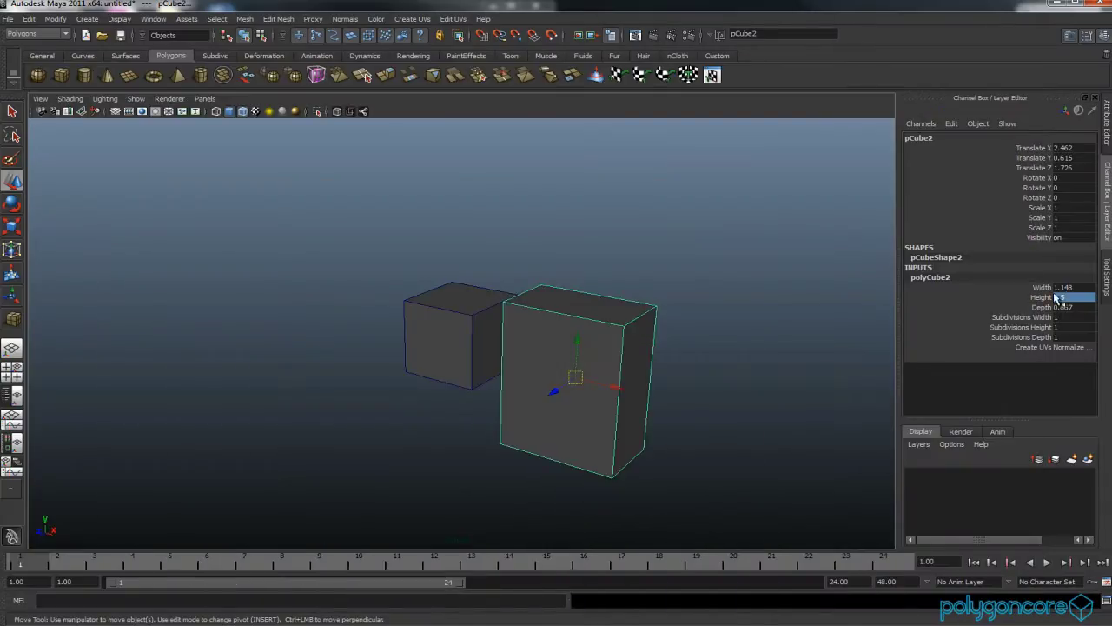
left_click(1078, 287)
type("1")
key("Return")
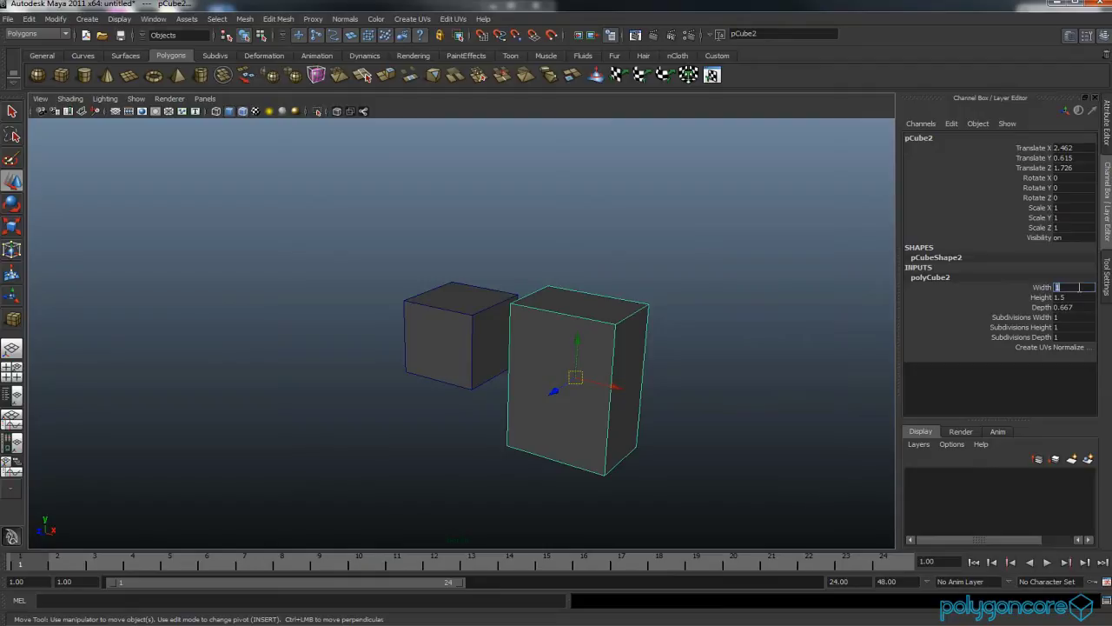
left_click(1074, 307)
key("Return")
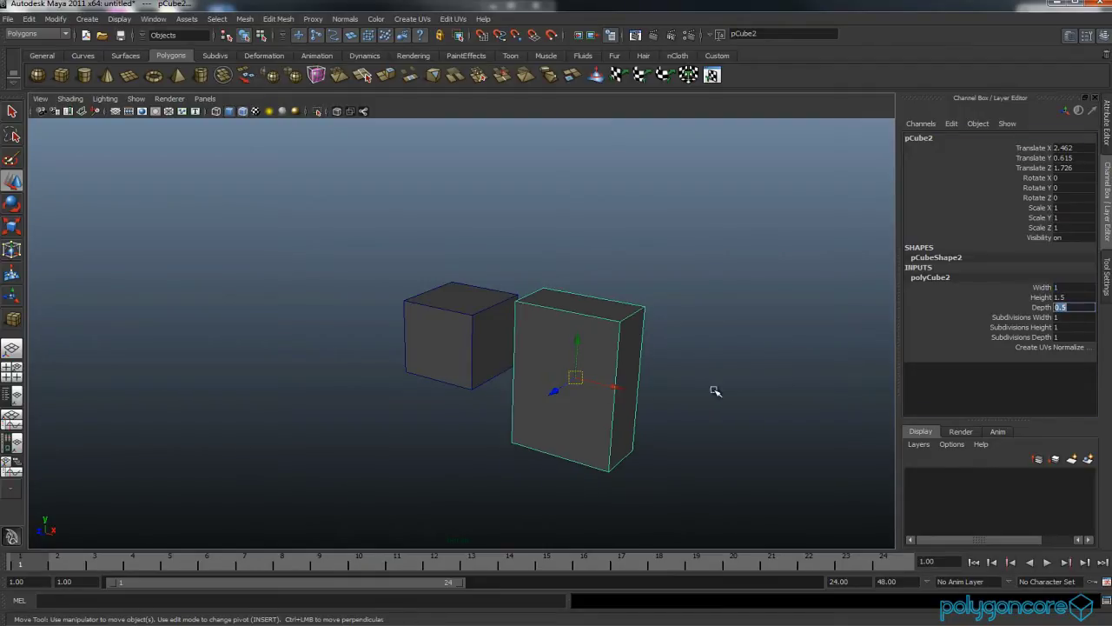
Set the body block's Translate X, Y and Z to 0
middle_click_drag(715, 390, 529, 391)
left_click_drag(1064, 148, 1074, 168)
key("Return")
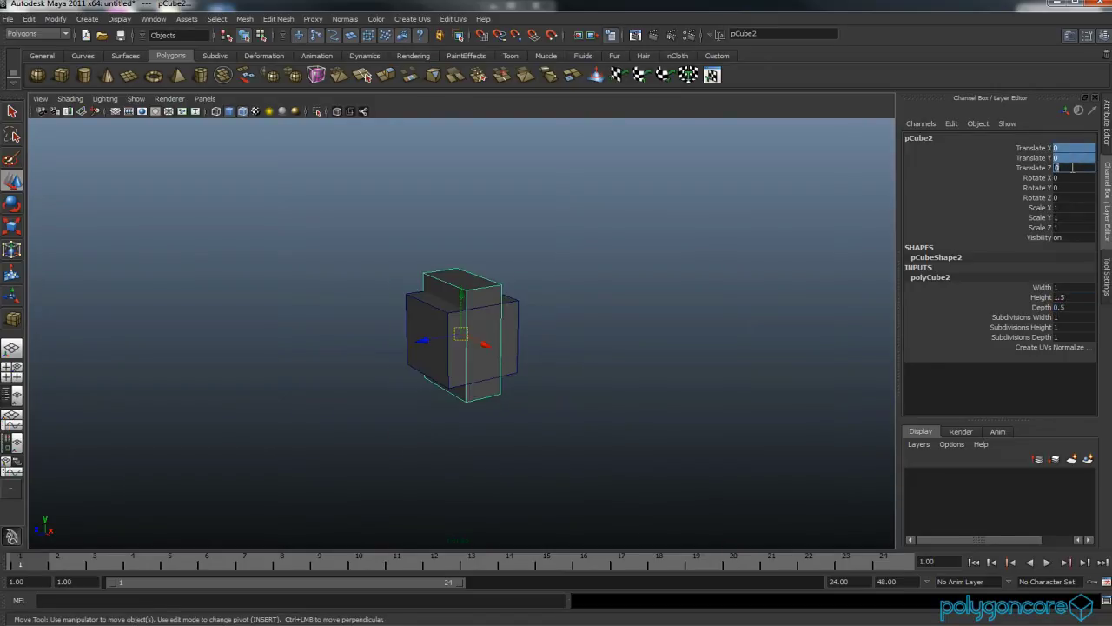
Move the body block down beneath the head cube and set its Translate Y to -1.25
left_click_drag(476, 356, 517, 355, "alt")
scroll(518, 355, "up", 5)
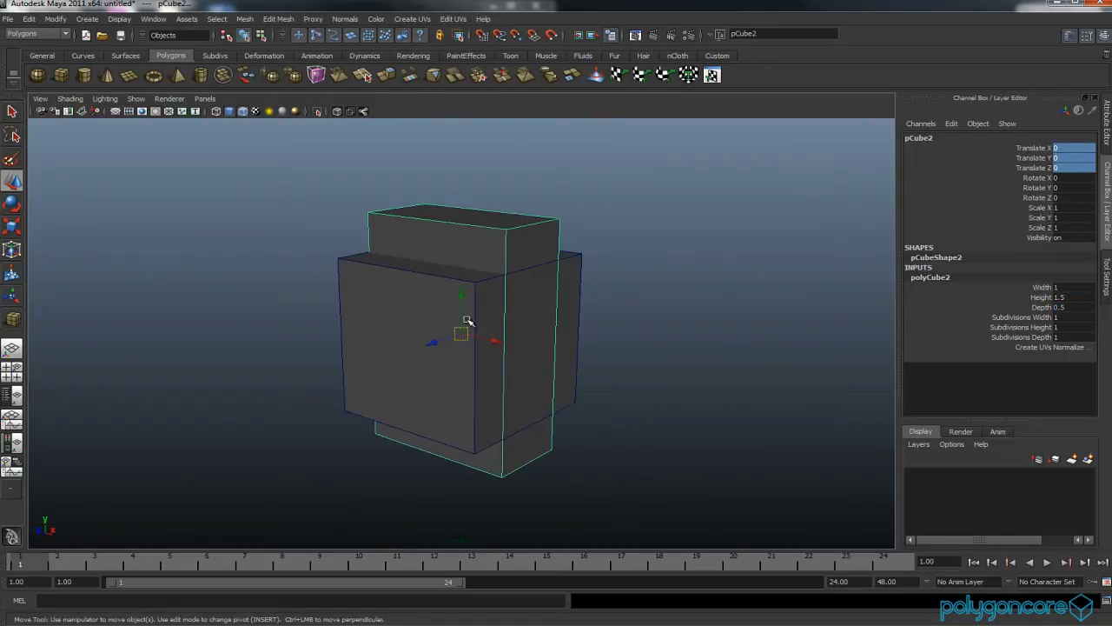
left_click_drag(463, 295, 462, 474)
middle_click_drag(487, 446, 481, 374, "alt")
scroll(481, 375, "up", 3)
left_click_drag(482, 374, 435, 374, "alt")
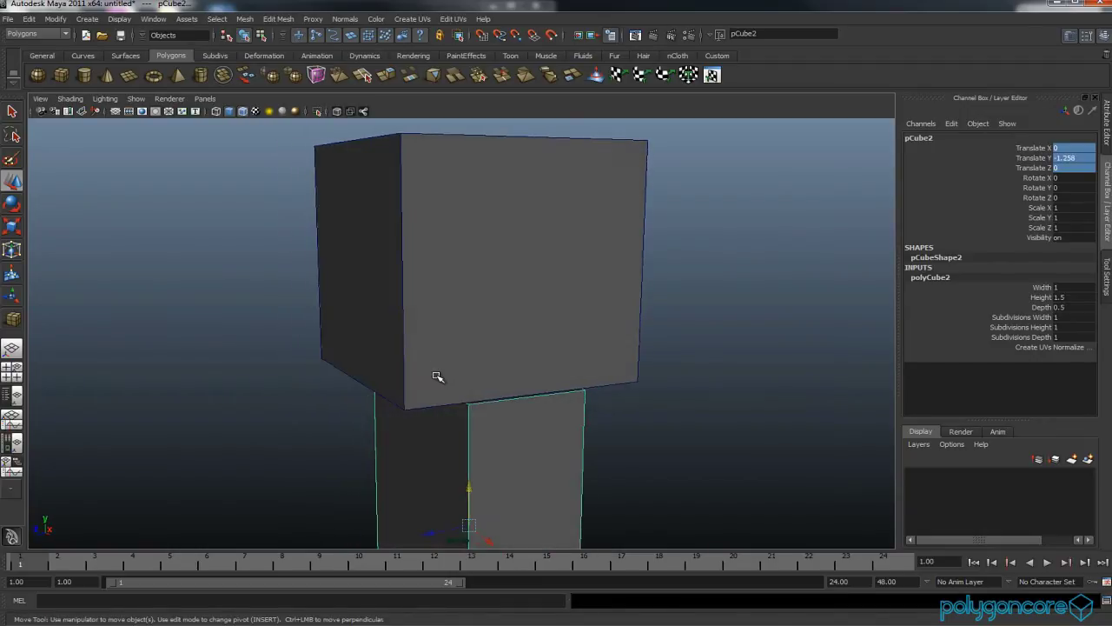
middle_click_drag(435, 375, 429, 302, "alt")
mouse_move(487, 392)
left_mouse_down("alt")
mouse_move(502, 377)
mouse_move(464, 403)
mouse_move(420, 403)
mouse_move(469, 405)
left_mouse_up("alt")
left_click(499, 377)
scroll(470, 405, "down", 4)
middle_click_drag(469, 405, 450, 325, "alt")
left_click_drag(449, 325, 497, 338, "alt")
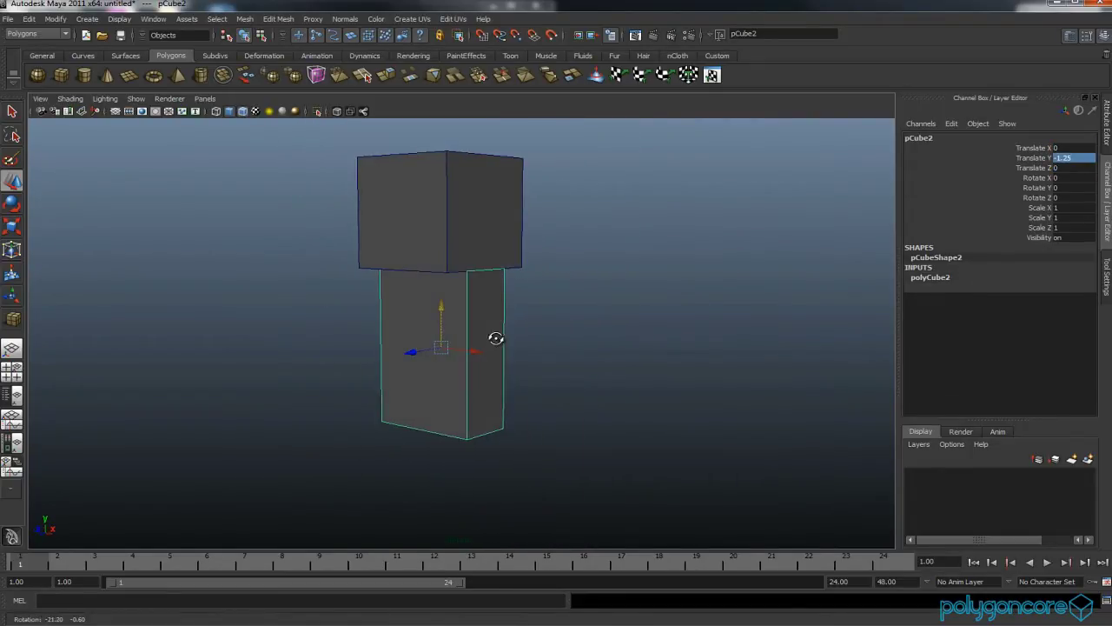
Check the foot dimensions in Photoshop and, back in Maya, create a small cube about 0.13 × 0.1 × 0.15 near the body's base
key("alt+Tab")
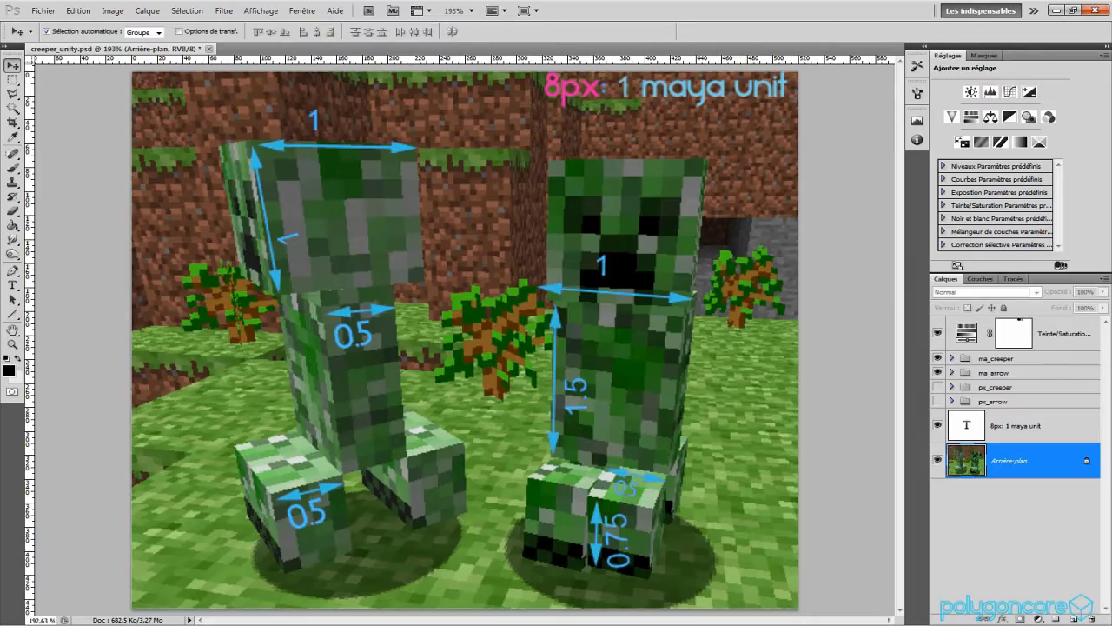
key("alt+Tab")
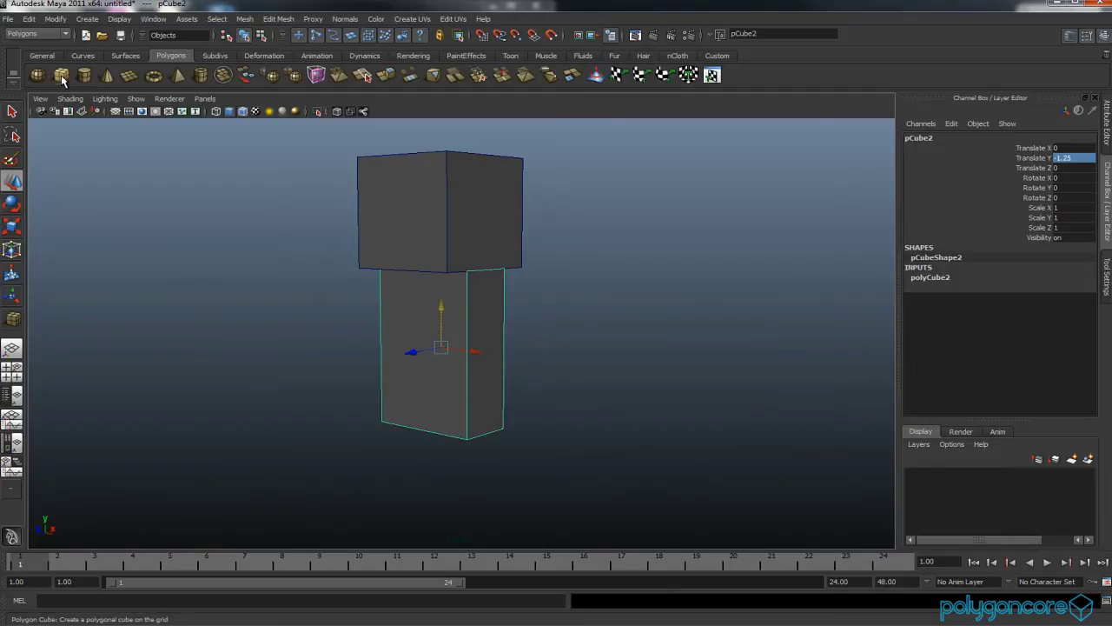
left_click(61, 76)
scroll(437, 362, "down", 2)
middle_click_drag(413, 303, 398, 239, "alt")
left_click_drag(398, 239, 449, 318, "alt")
mouse_move(496, 381)
left_mouse_down()
mouse_move(498, 399)
mouse_move(522, 400)
mouse_move(528, 349)
left_mouse_up()
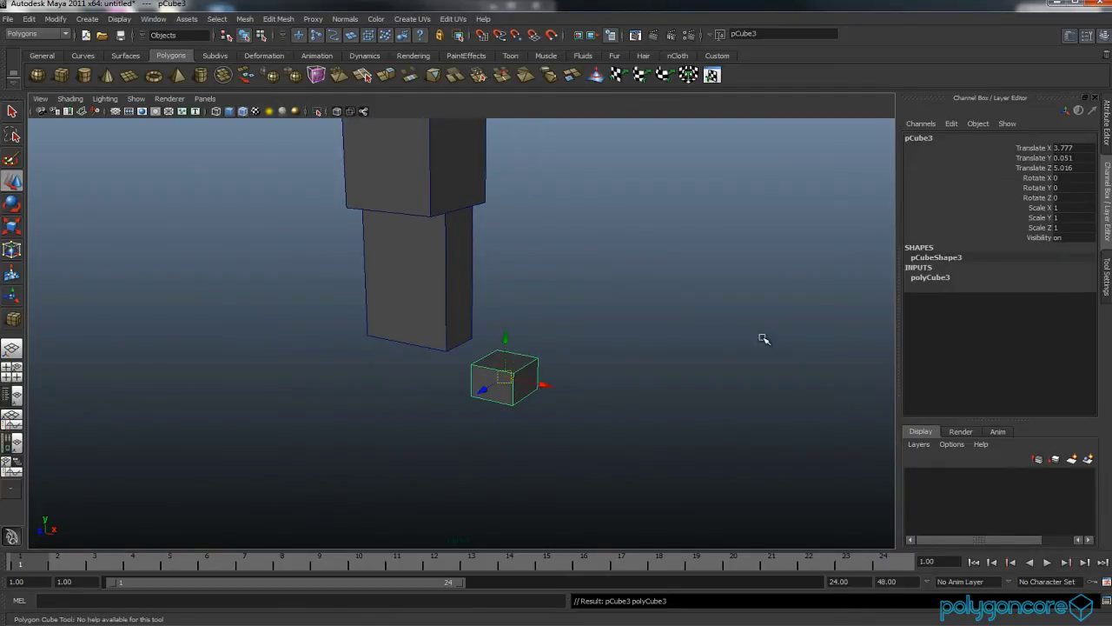
Set the small foot cube's height to 0.75
left_click(948, 283)
left_click(1076, 298)
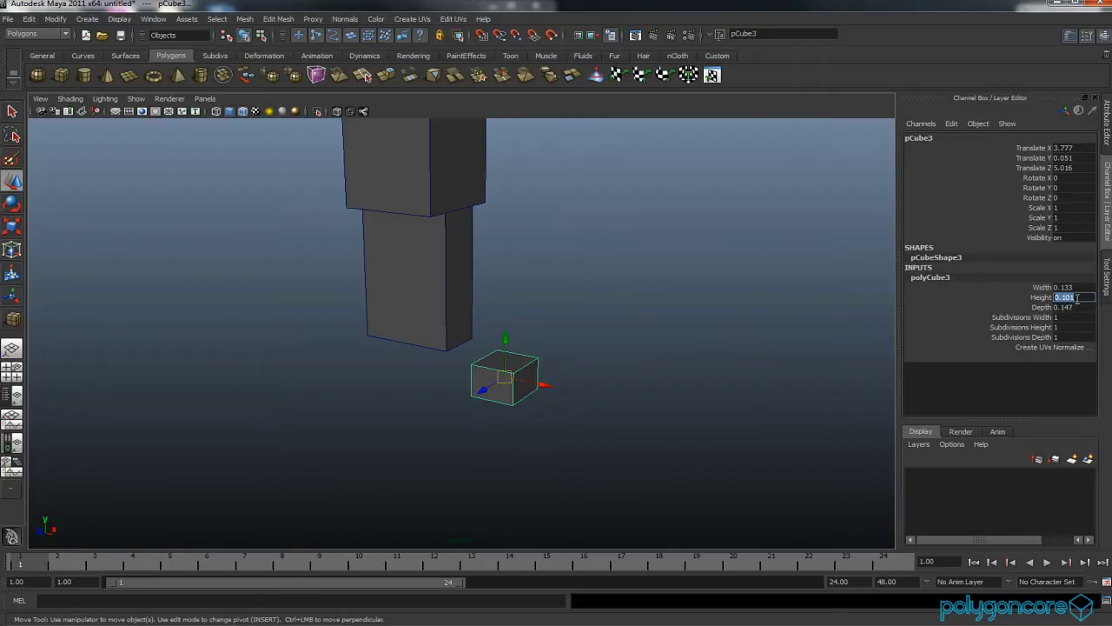
key("Return")
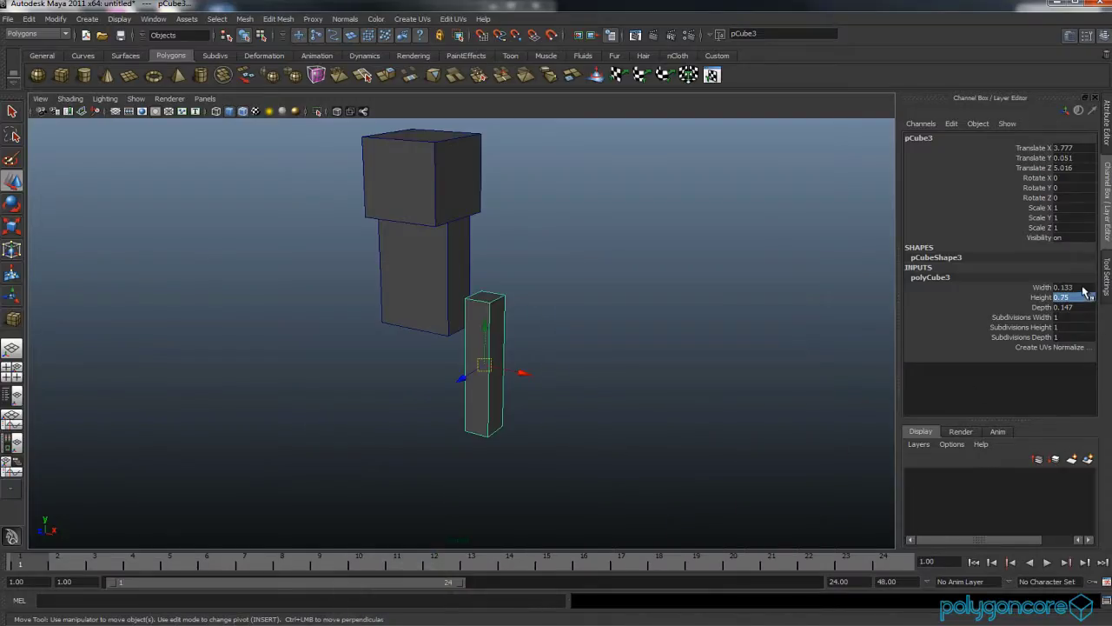
Set the foot cube's width and depth to 0.5
left_click(1078, 286)
type("0.")
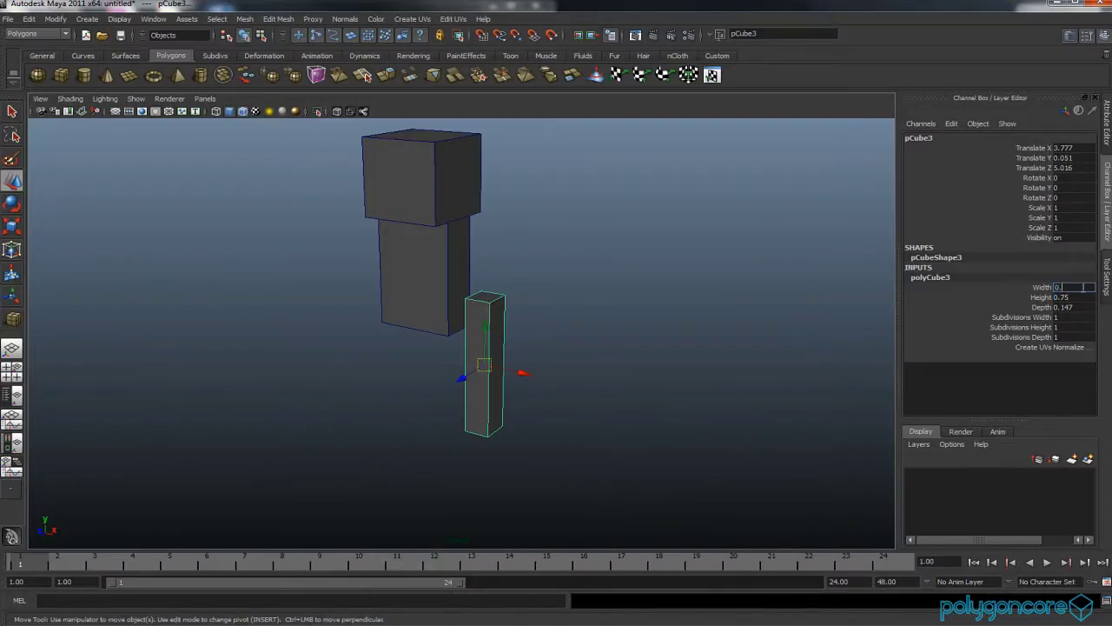
type("5")
key("Return")
left_click(1077, 306)
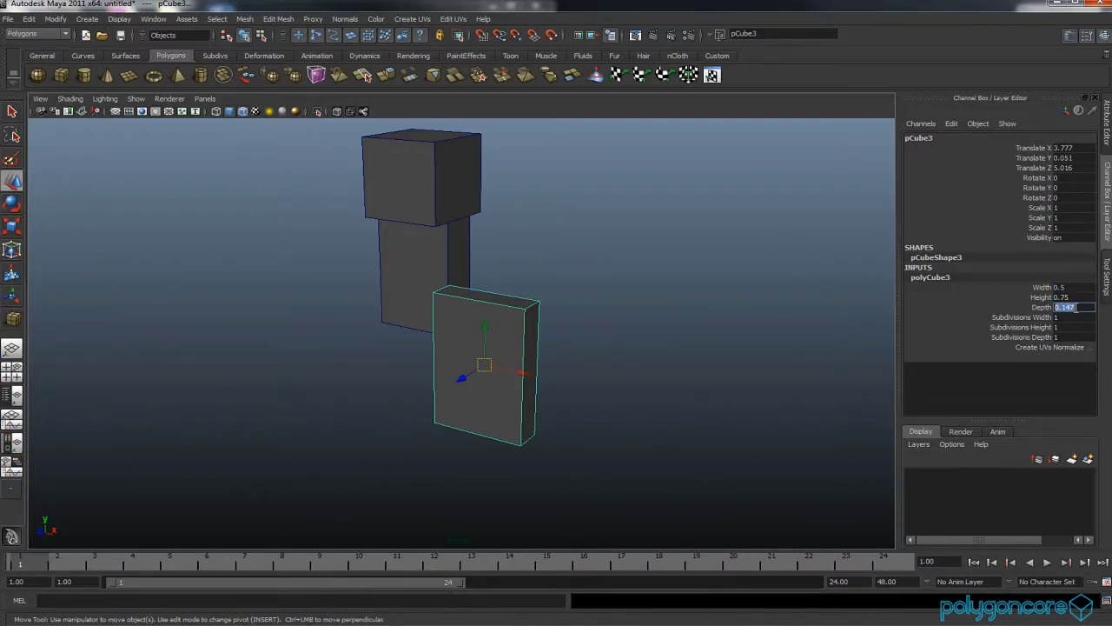
key("Return")
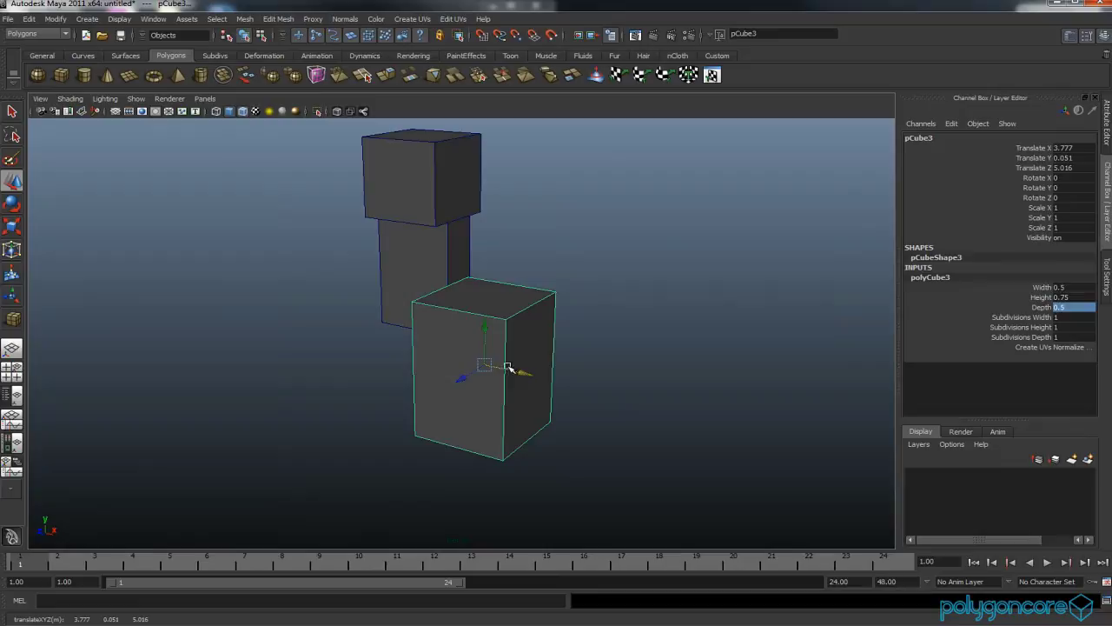
Reset the foot cube's Translate X, Y and Z to 0, and lower it beneath the body to Translate Y -2.625
left_click_drag(1067, 148, 1066, 173)
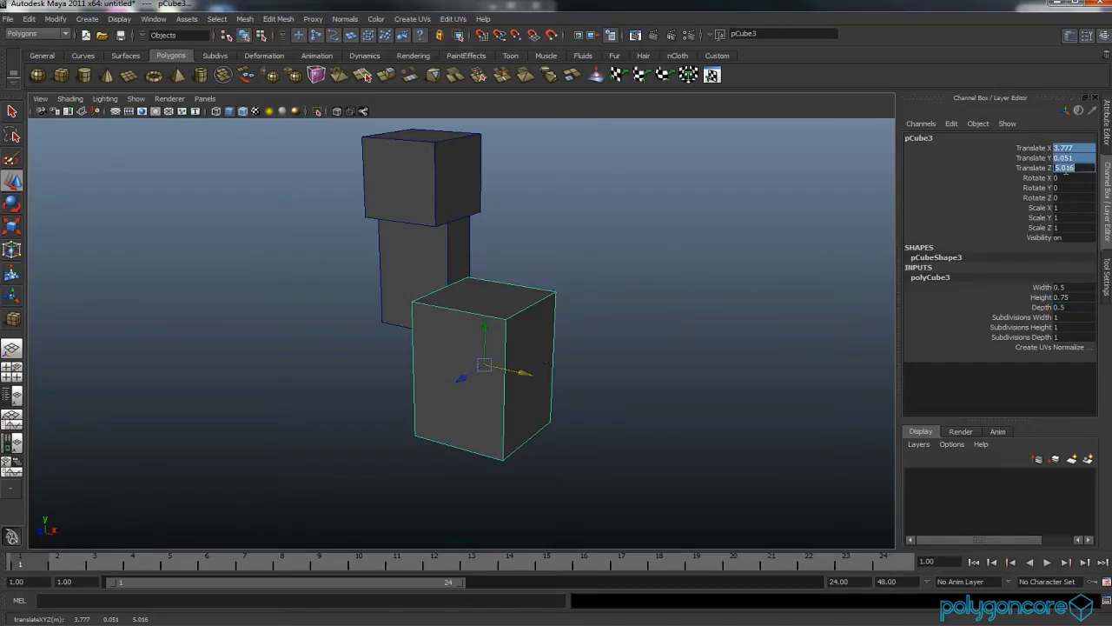
type("0")
key("Return")
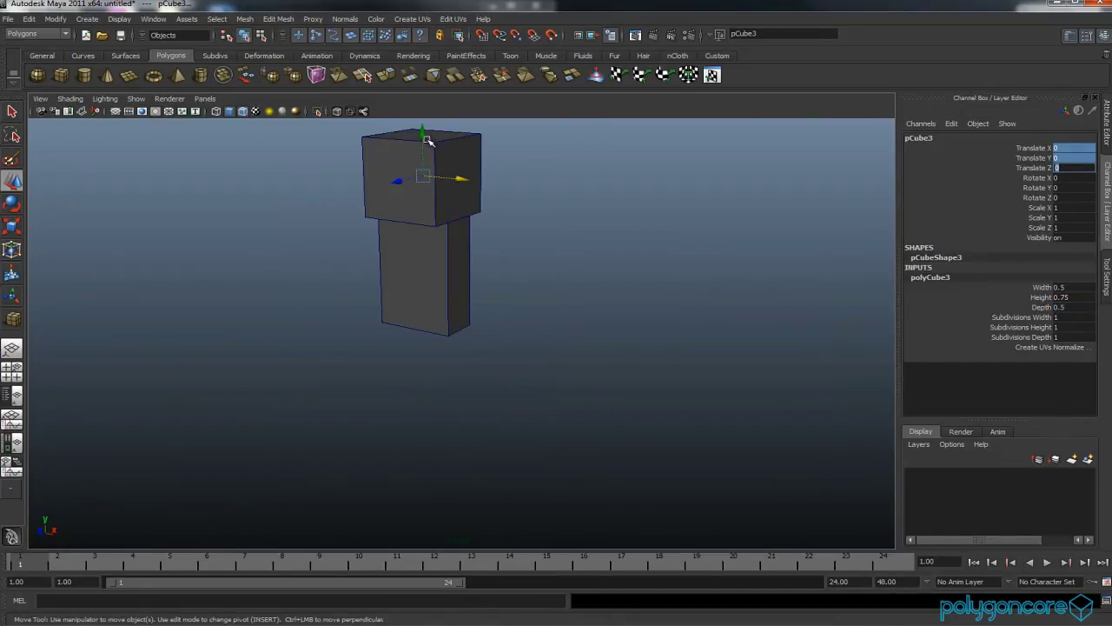
left_click_drag(427, 141, 430, 313)
key("f")
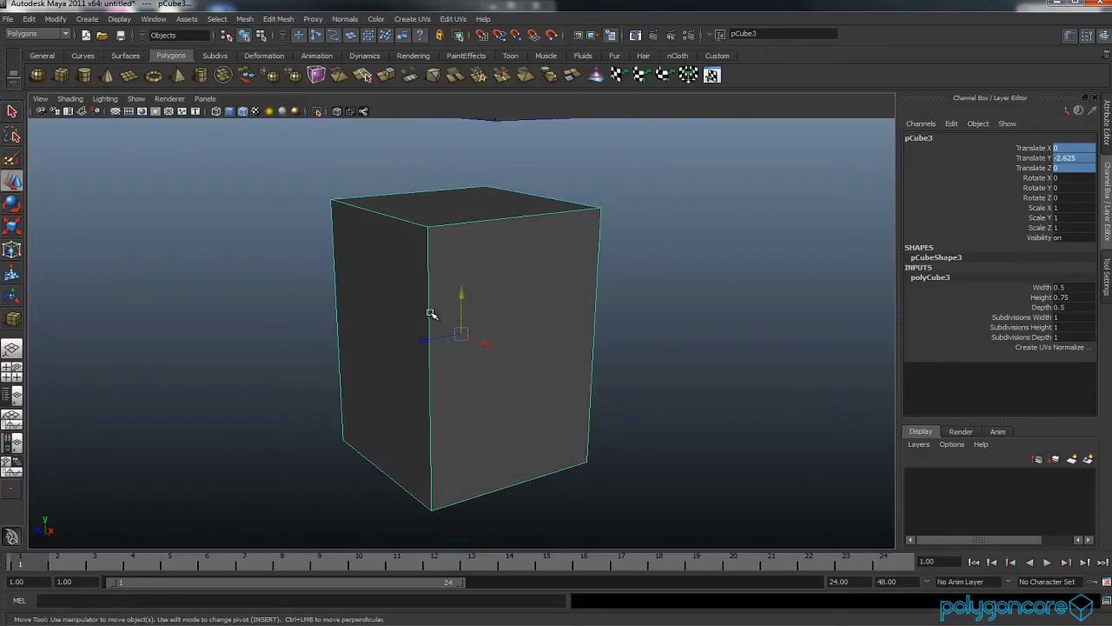
Snap the foot cube's pivot to its upper rear corner vertex on the positive X side
key("Insert")
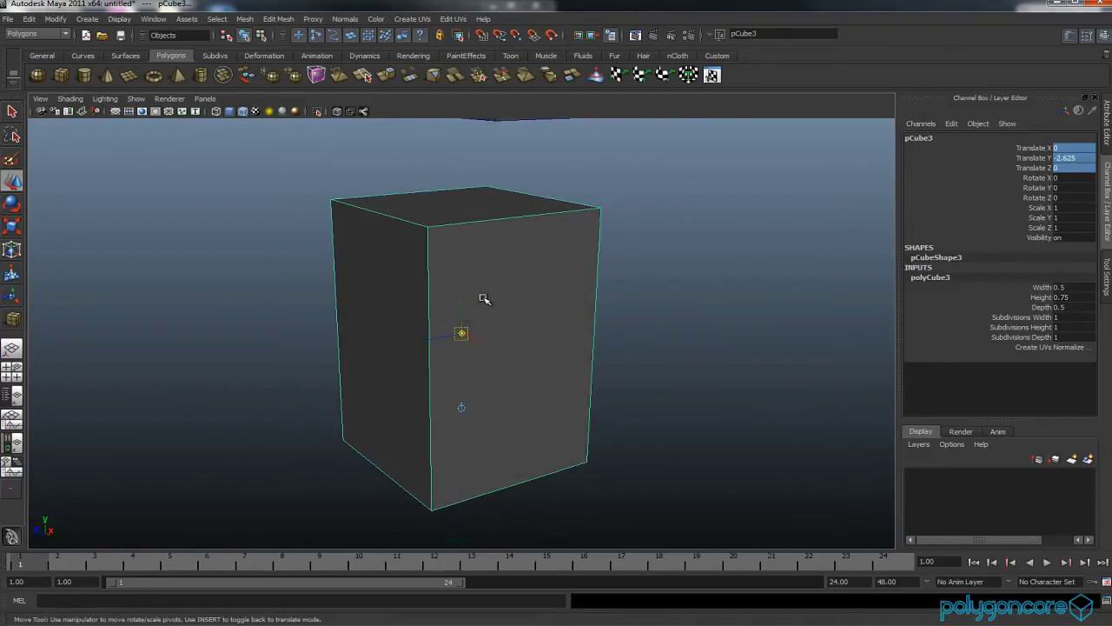
key("v")
middle_click(601, 208)
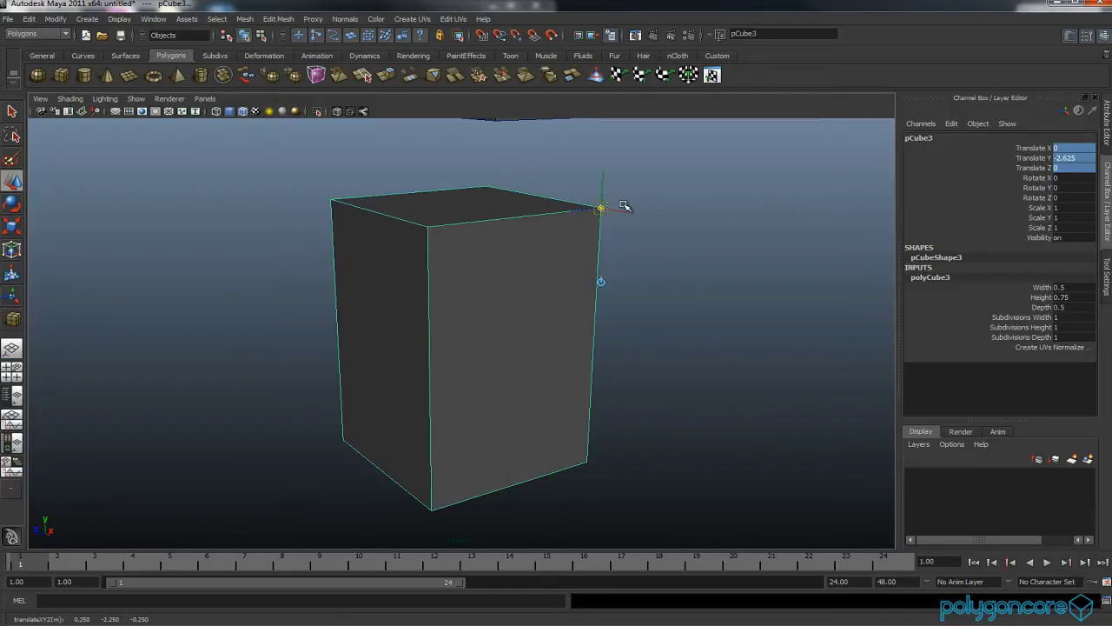
key("Insert")
Snap the foot cube by its pivot to the body's lower front corner, at Translate X 0.25, Y -2.375, Z 0.5
left_click_drag(626, 211, 533, 242, "alt")
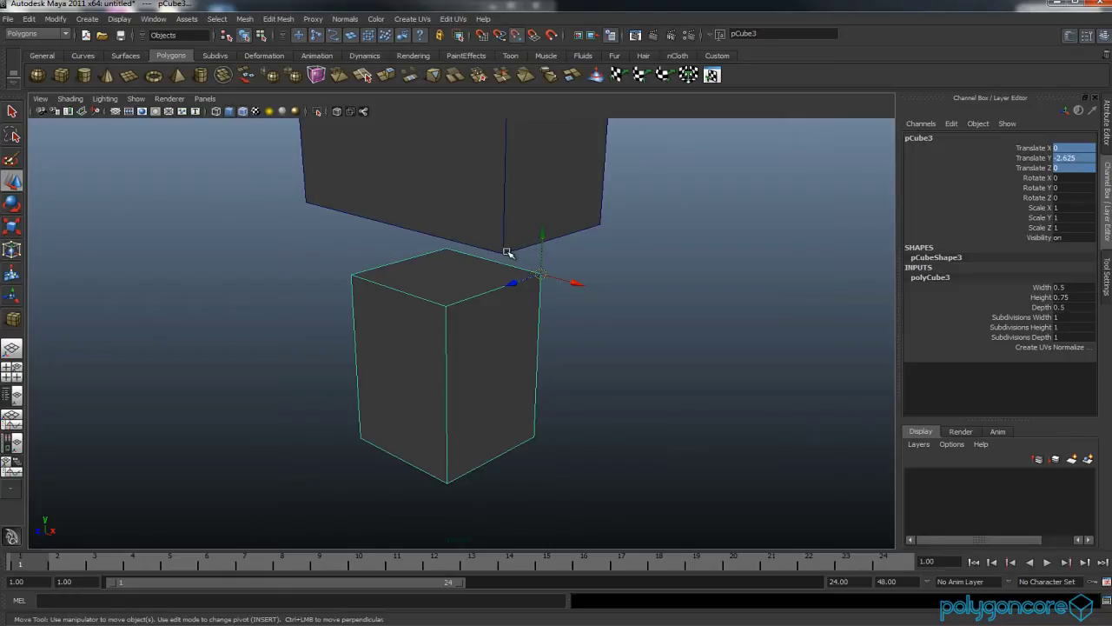
middle_click_drag(509, 251, 499, 253)
left_click_drag(500, 254, 522, 298, "alt")
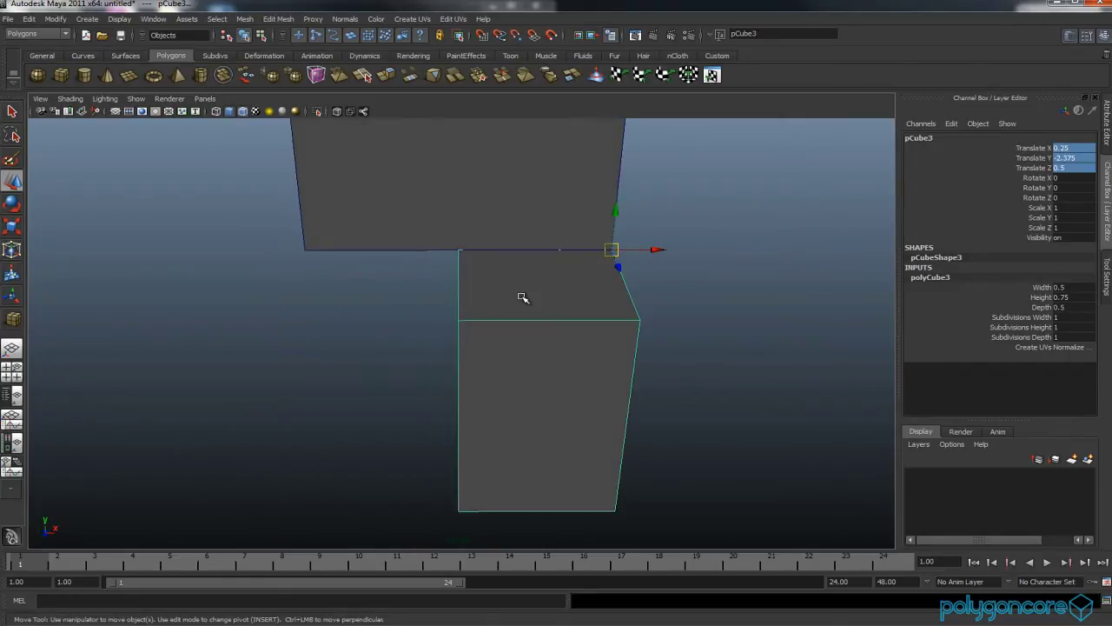
Duplicate the foot cube and move the copy along X to about -0.36, beside the first foot
key("ctrl+d")
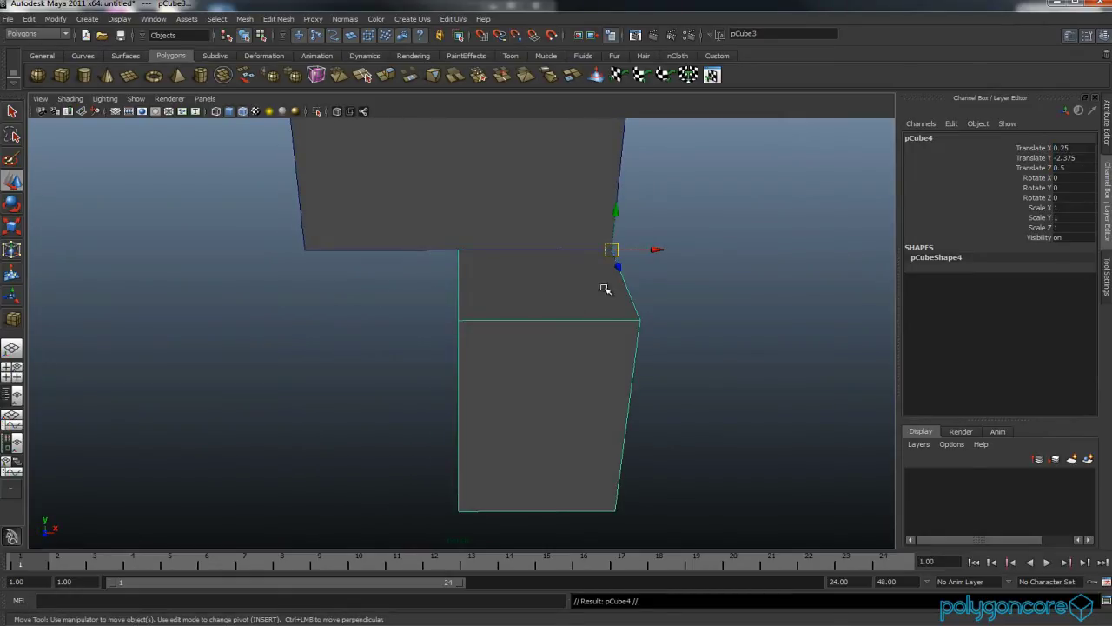
left_click_drag(656, 249, 542, 326)
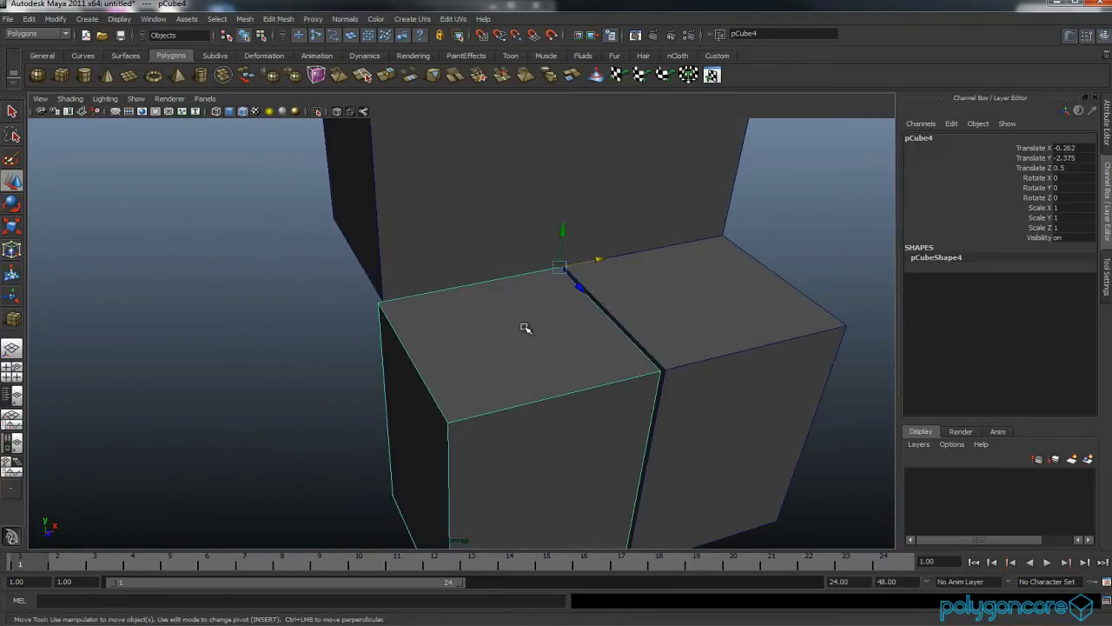
left_click_drag(596, 259, 565, 275)
Move the copied foot's pivot to its outer upper rear vertex and snap it to the body's other lower front corner
key("Insert")
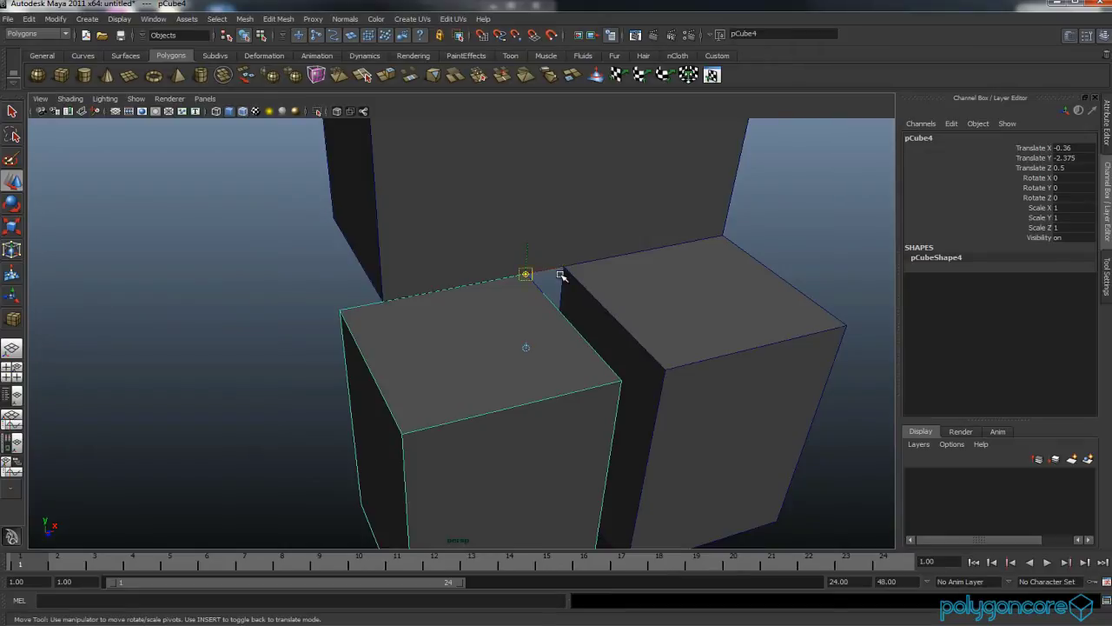
key("v")
middle_click_drag(353, 314, 328, 315)
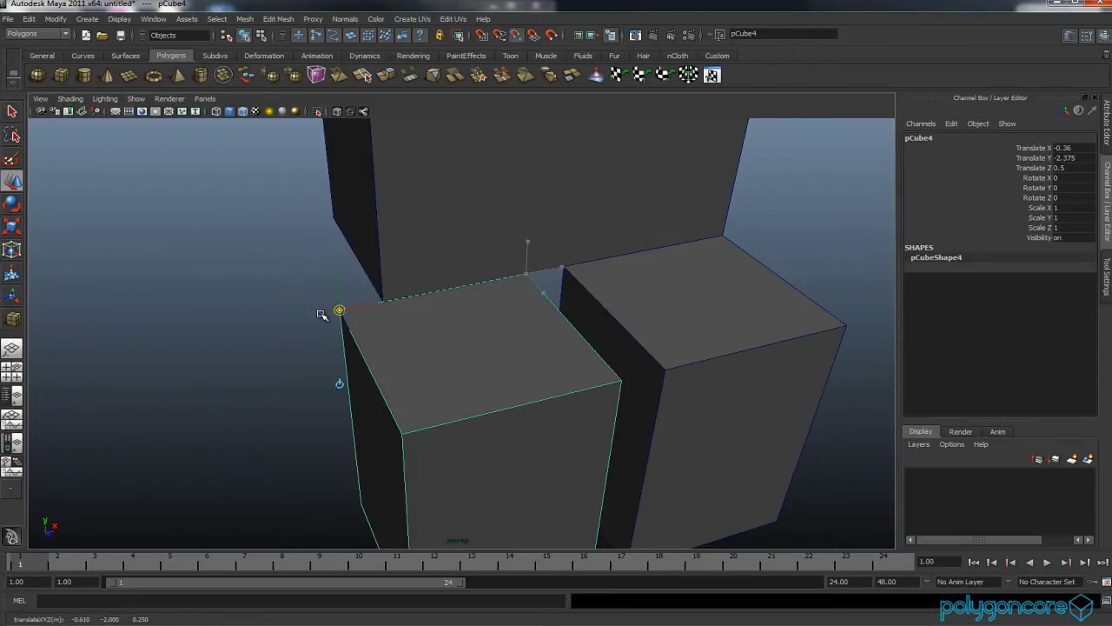
key("Insert")
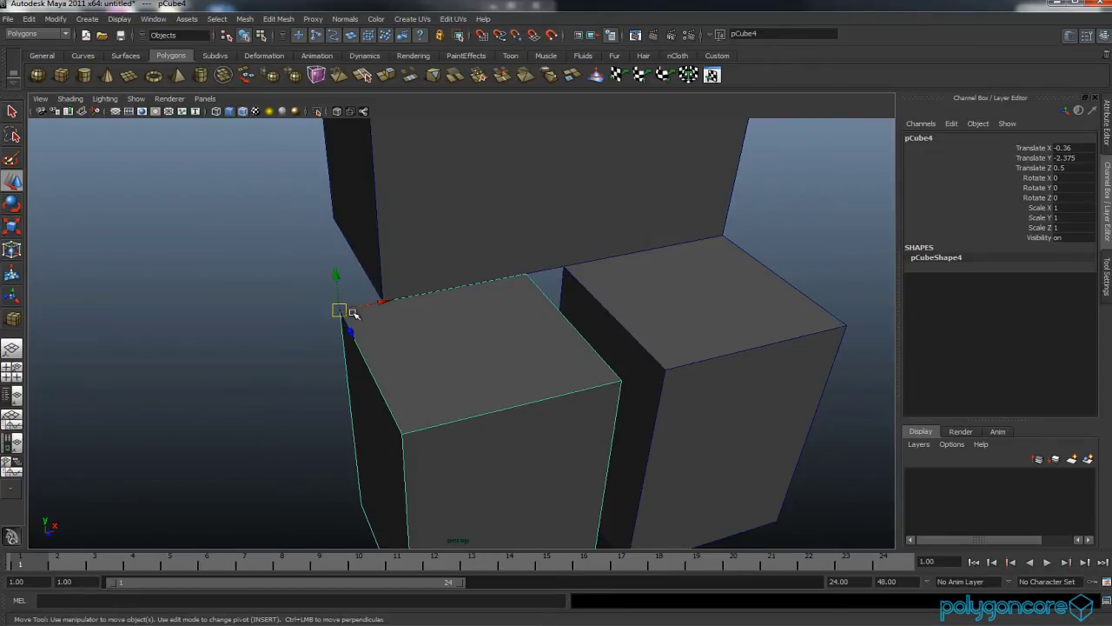
middle_click_drag(355, 317, 385, 302)
Duplicate both front feet together and move the copies along Z to the opposite side of the body, at about -0.503
left_click(647, 321)
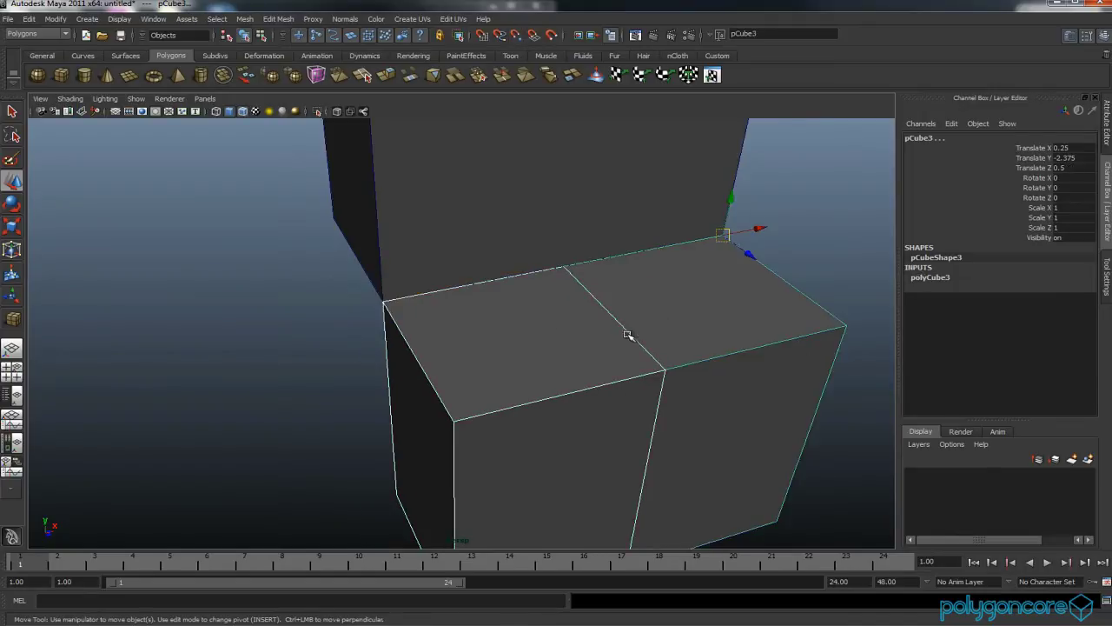
left_click_drag(626, 336, 586, 340, "alt")
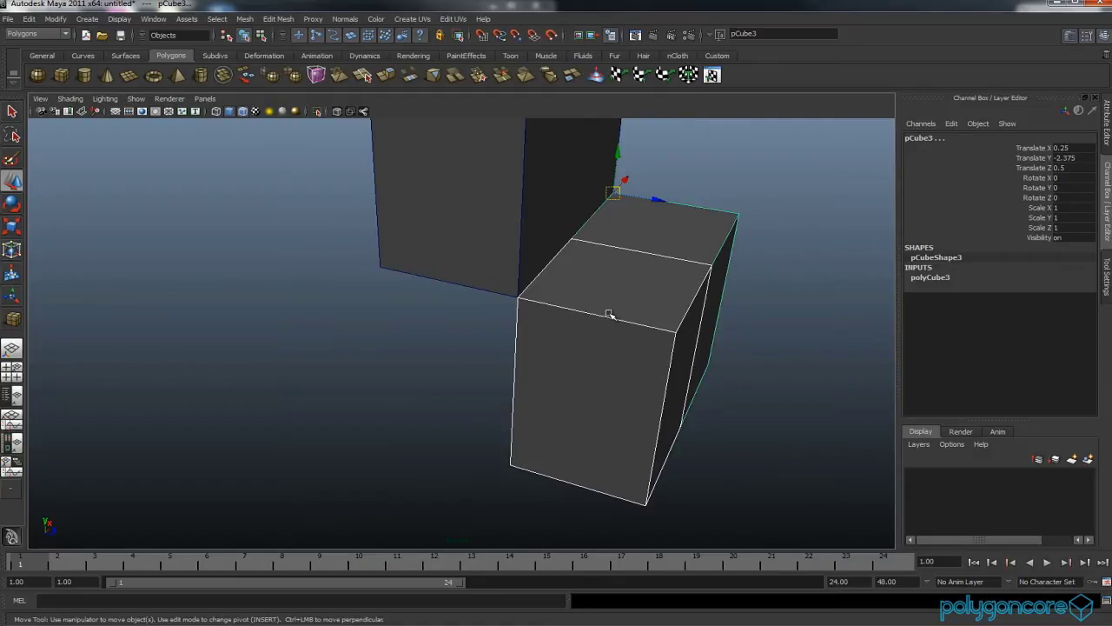
key("ctrl+d")
left_click_drag(650, 203, 425, 190)
Set the duplicated rear feet's Translate Z to -0.5 so they meet the body's rear edge
right_click_drag(367, 255, 427, 354, "alt")
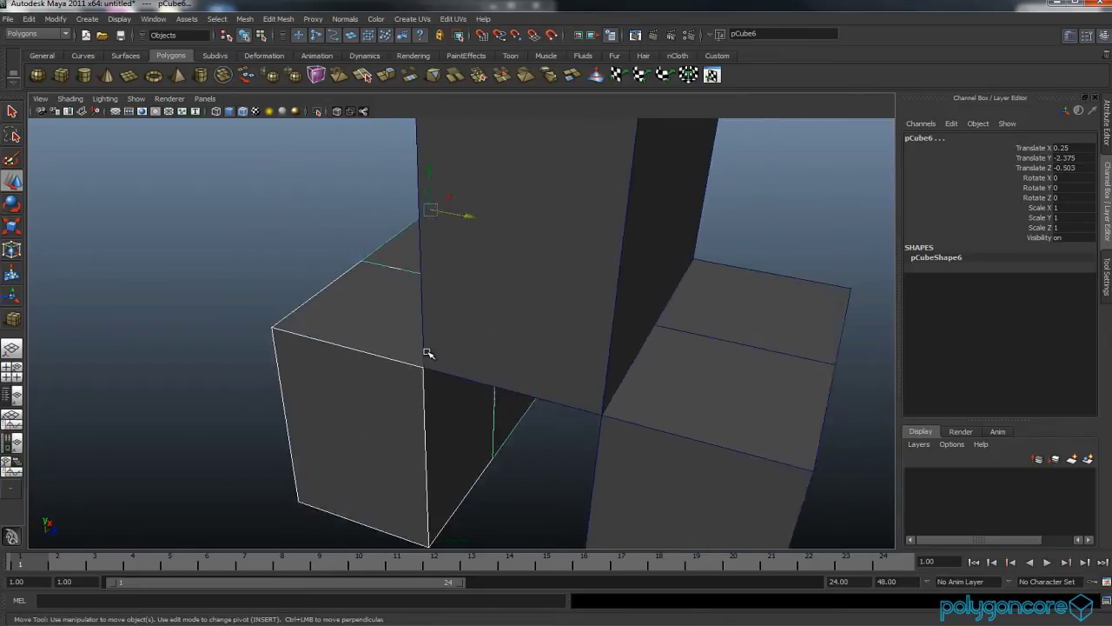
left_click_drag(427, 352, 460, 339, "alt")
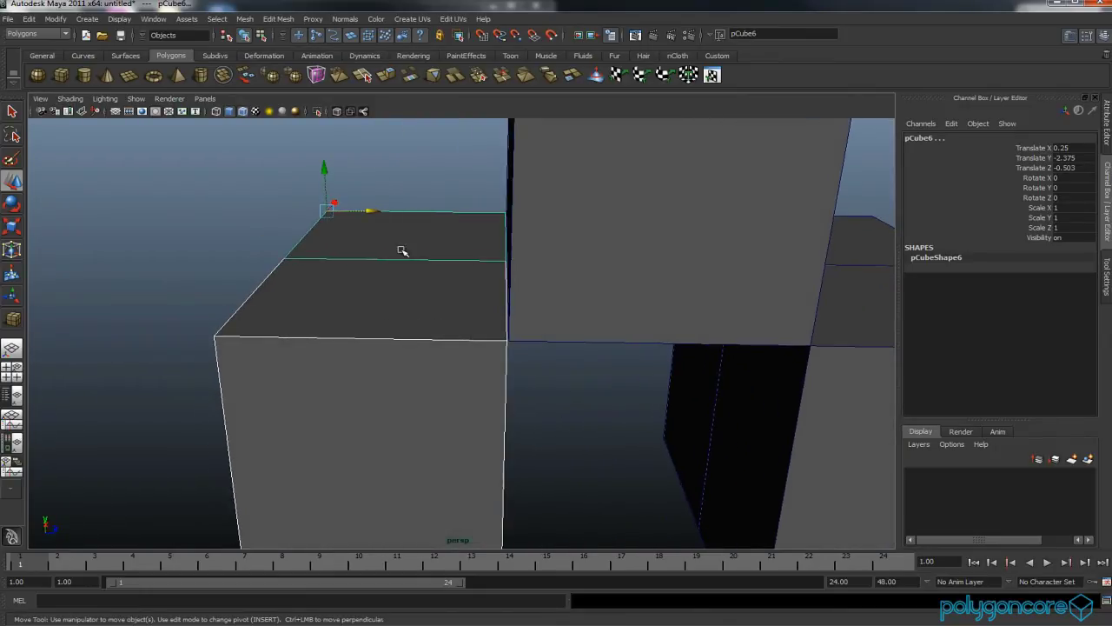
left_click_drag(368, 212, 370, 211)
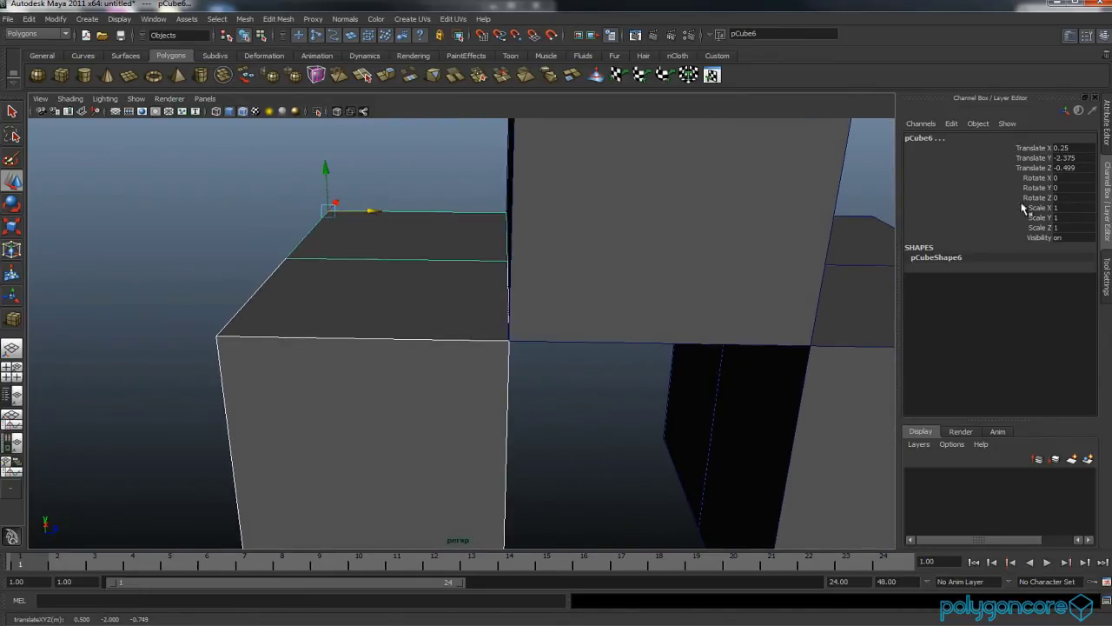
double_click(1077, 168)
key("Return")
left_click_drag(643, 356, 512, 343, "alt")
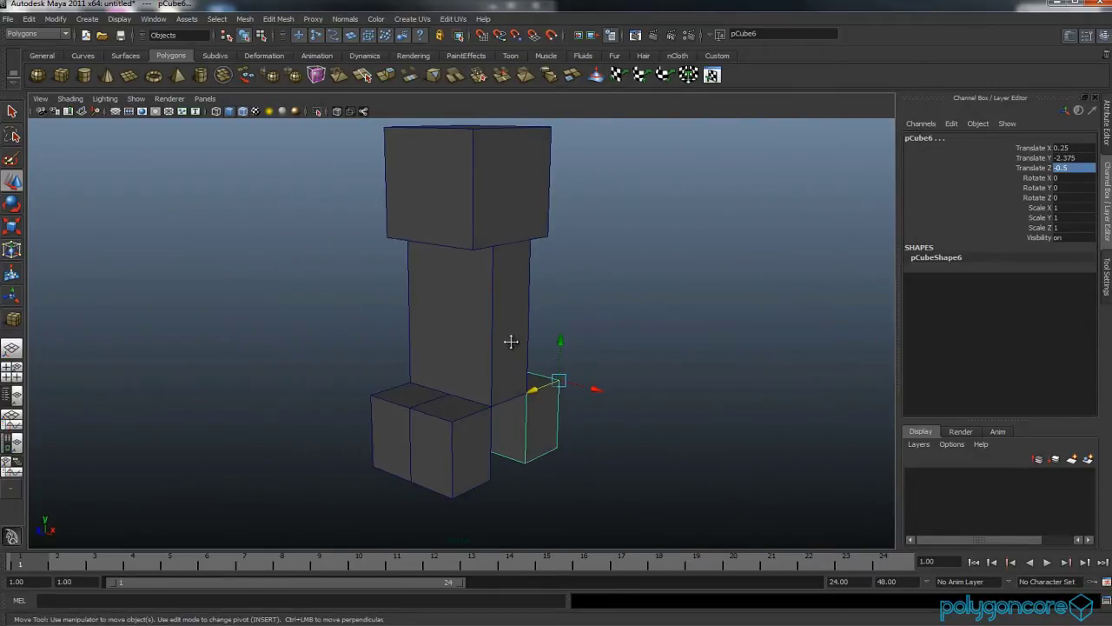
middle_click_drag(512, 340, 525, 355, "alt")
scroll(524, 357, "down", 2)
right_click_drag(503, 340, 575, 325)
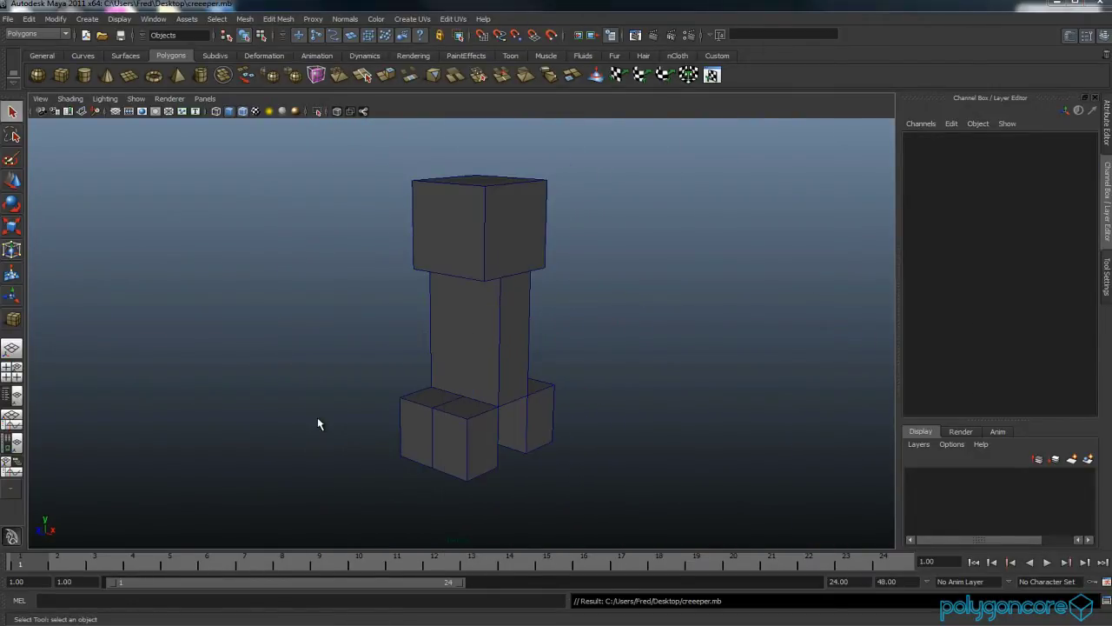
Switch to Windows Explorer and open the AppData\Roaming\.minecraft\bin folder inside the user's home folder
key("super")
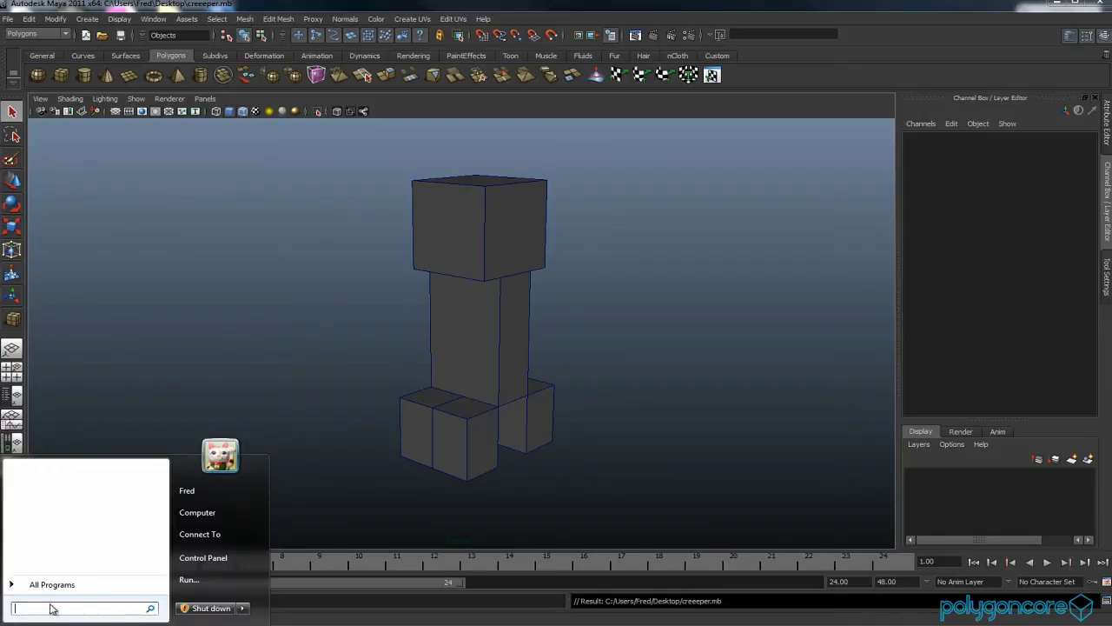
left_click(186, 490)
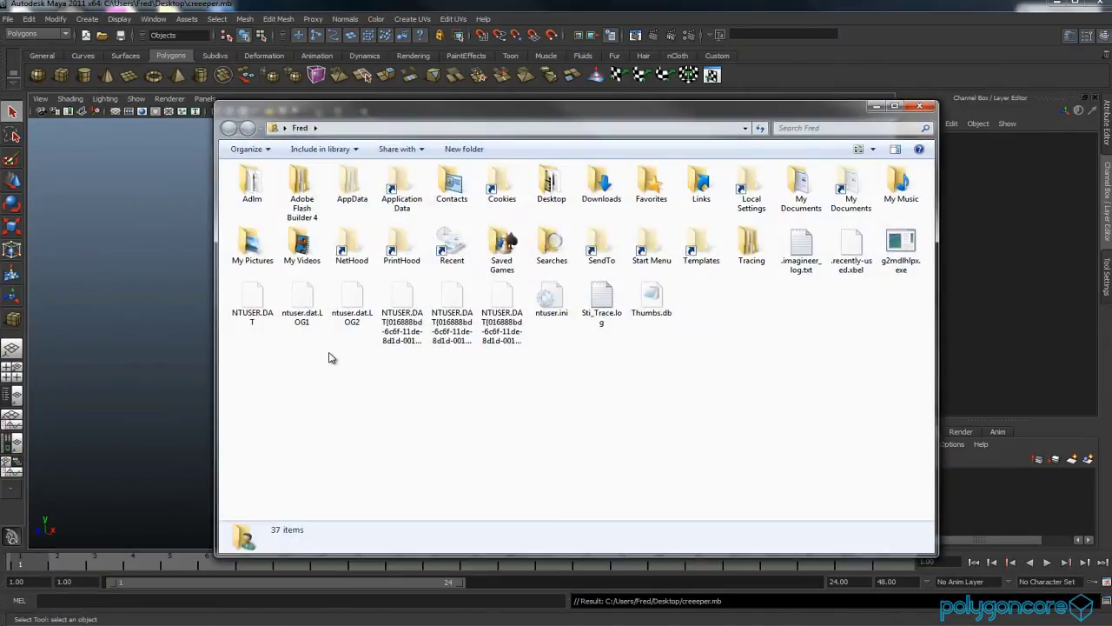
double_click(355, 185)
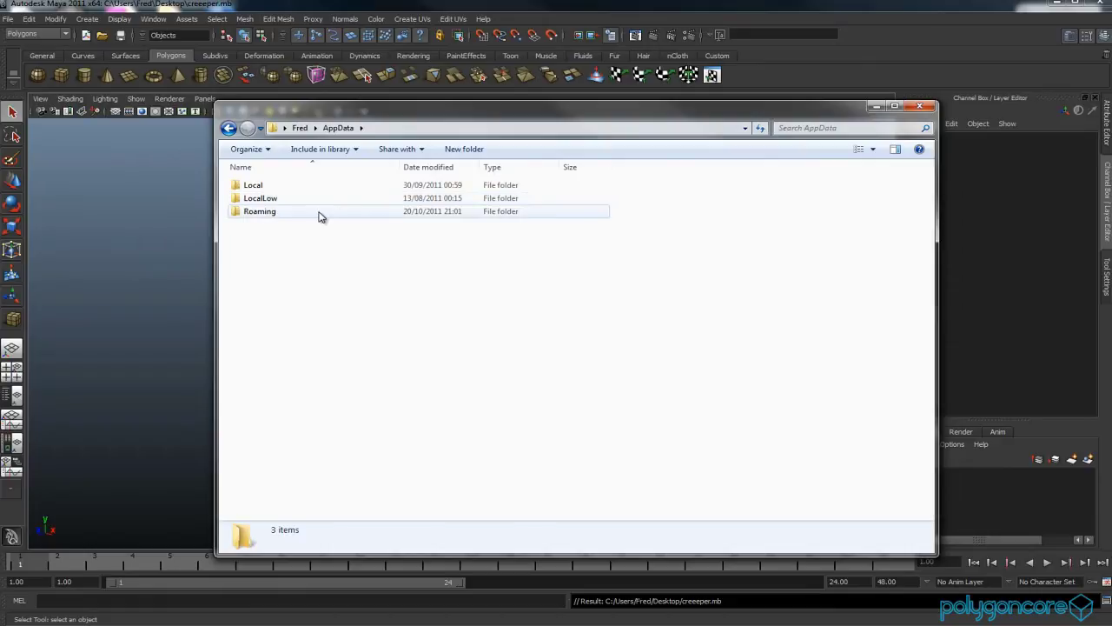
double_click(319, 213)
double_click(296, 187)
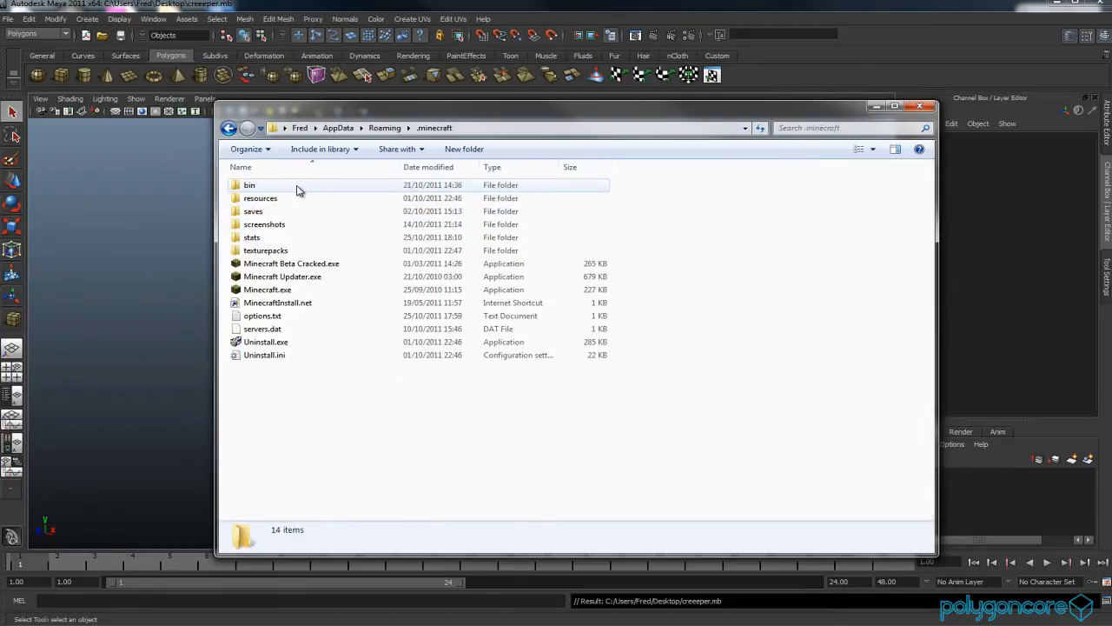
double_click(278, 187)
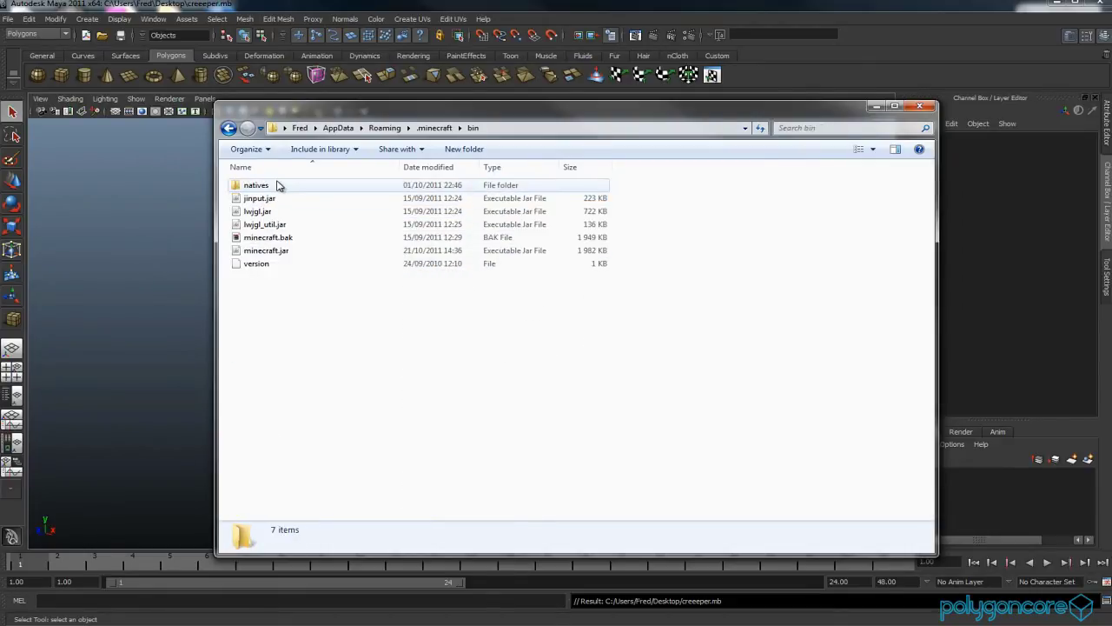
Open the minecraft.jar file as an archive in WinRAR
left_click(298, 252)
right_click(298, 252)
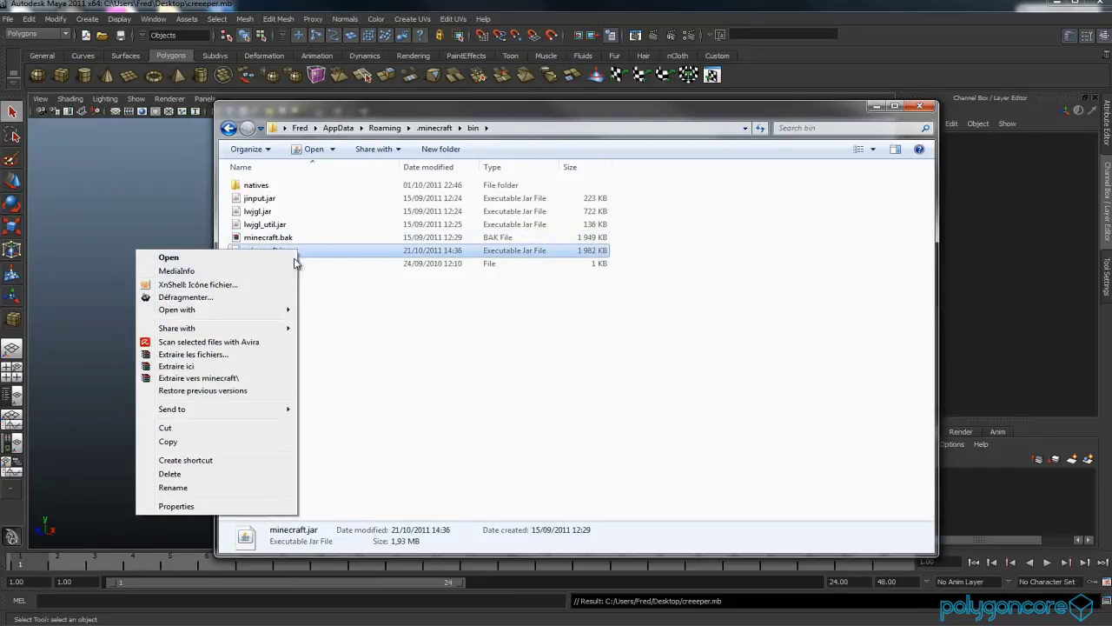
mouse_move(283, 309)
left_click(333, 324)
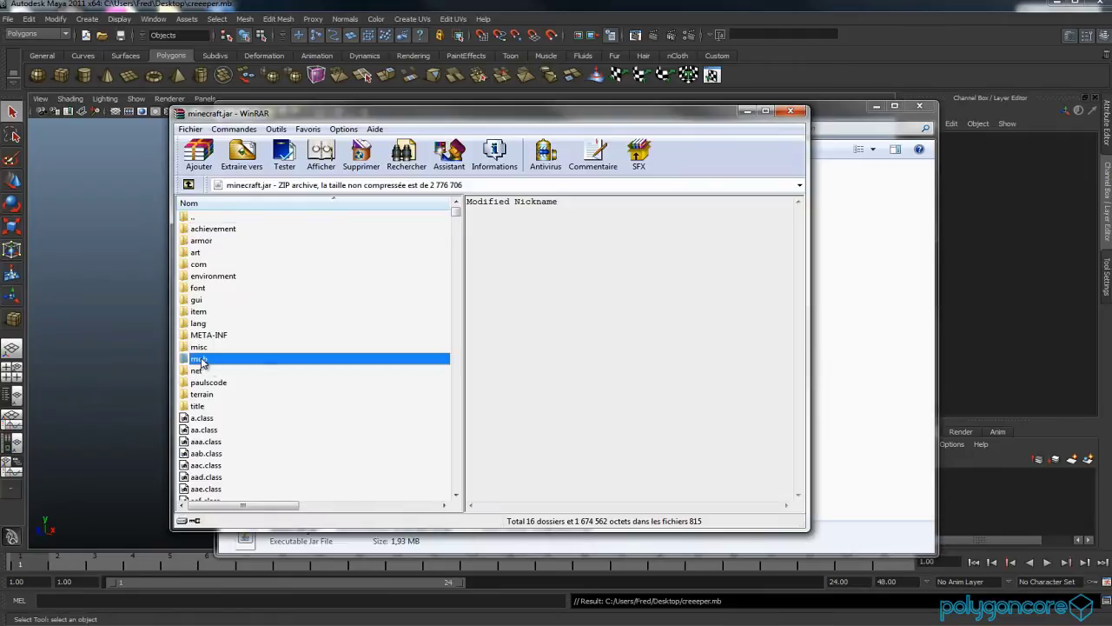
Extract creeper.png from the archive's mob folder to the Desktop, and close the archive and folder windows
double_click(200, 360)
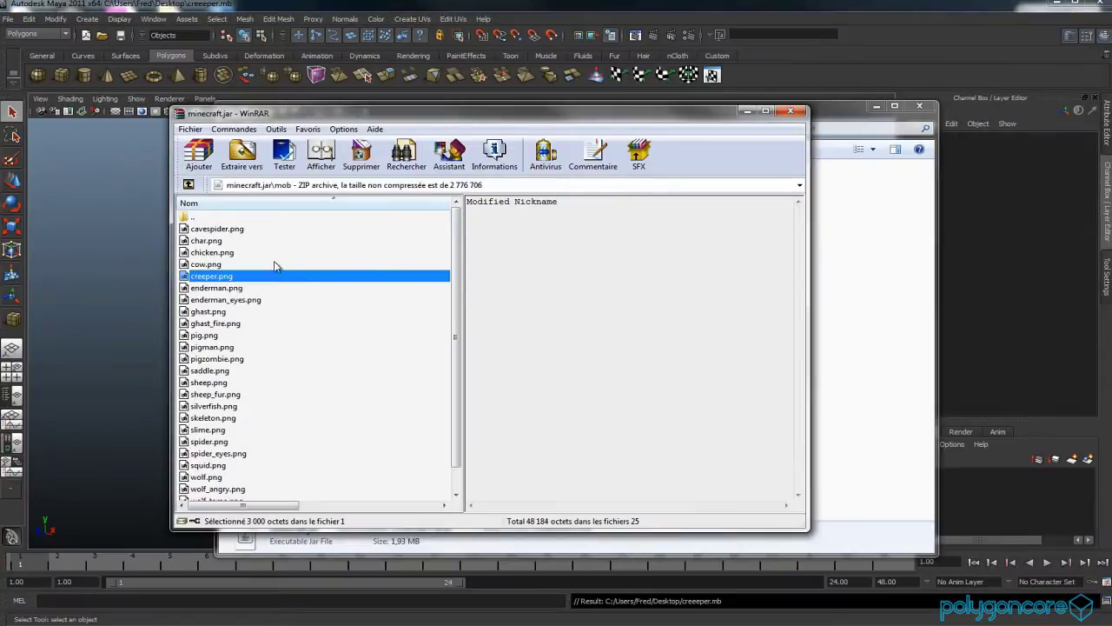
left_click(242, 154)
left_click(511, 250)
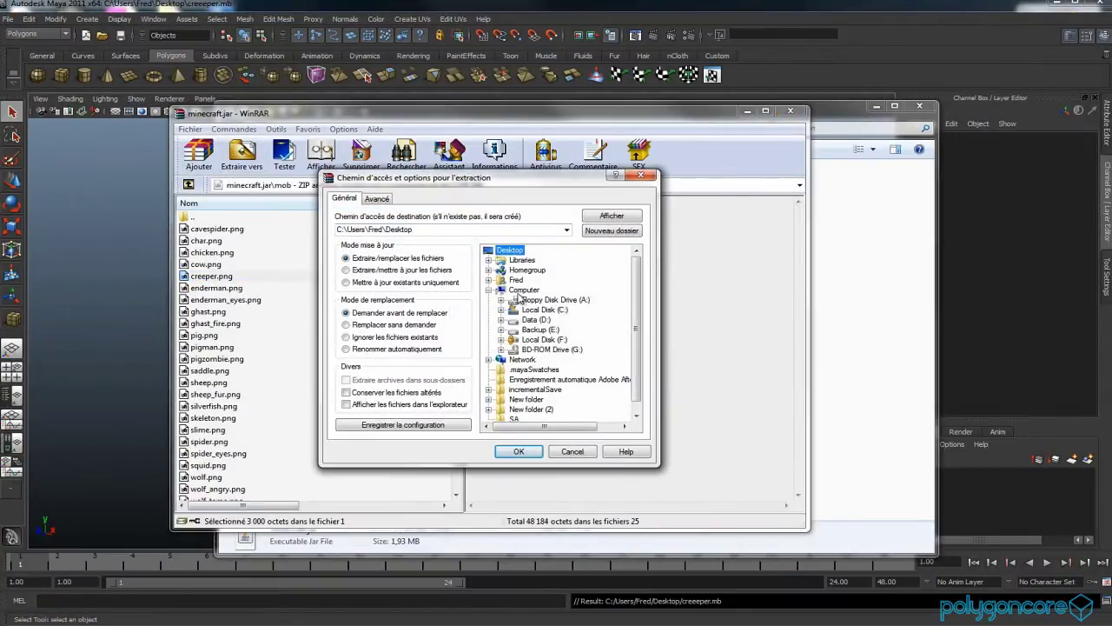
left_click(519, 451)
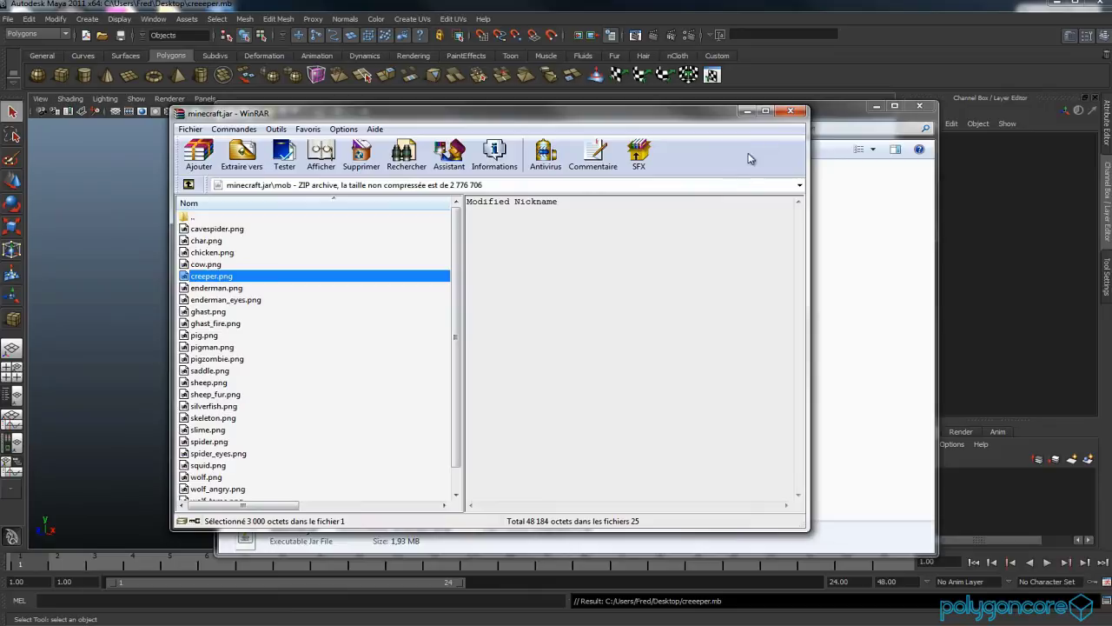
left_click(790, 110)
left_click(920, 105)
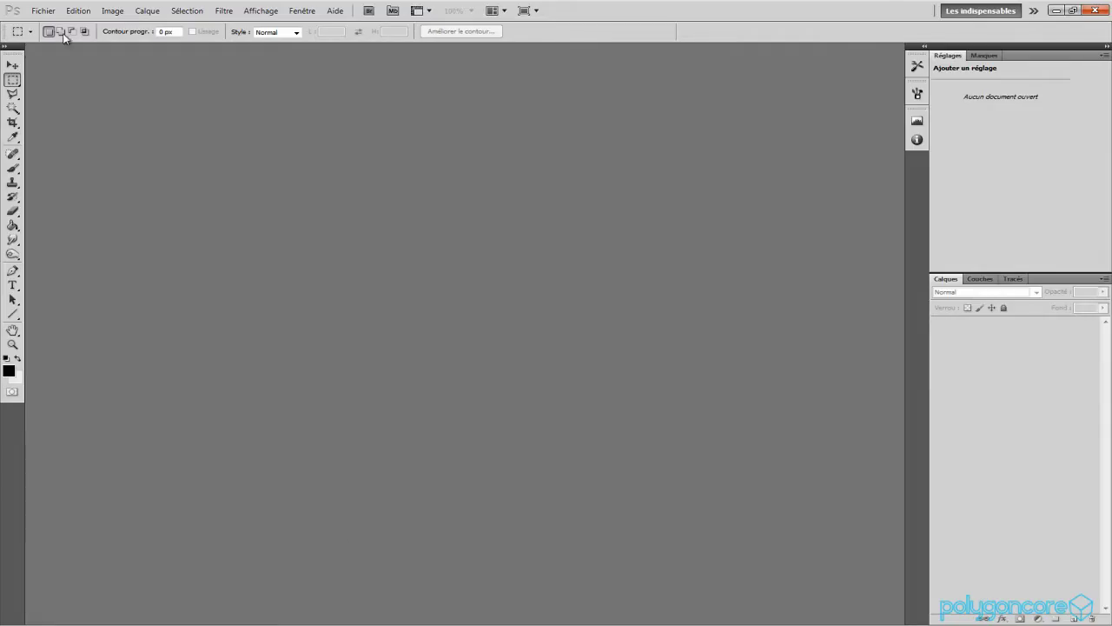
Open creeper.png from the mob folder on the Desktop
left_click(43, 11)
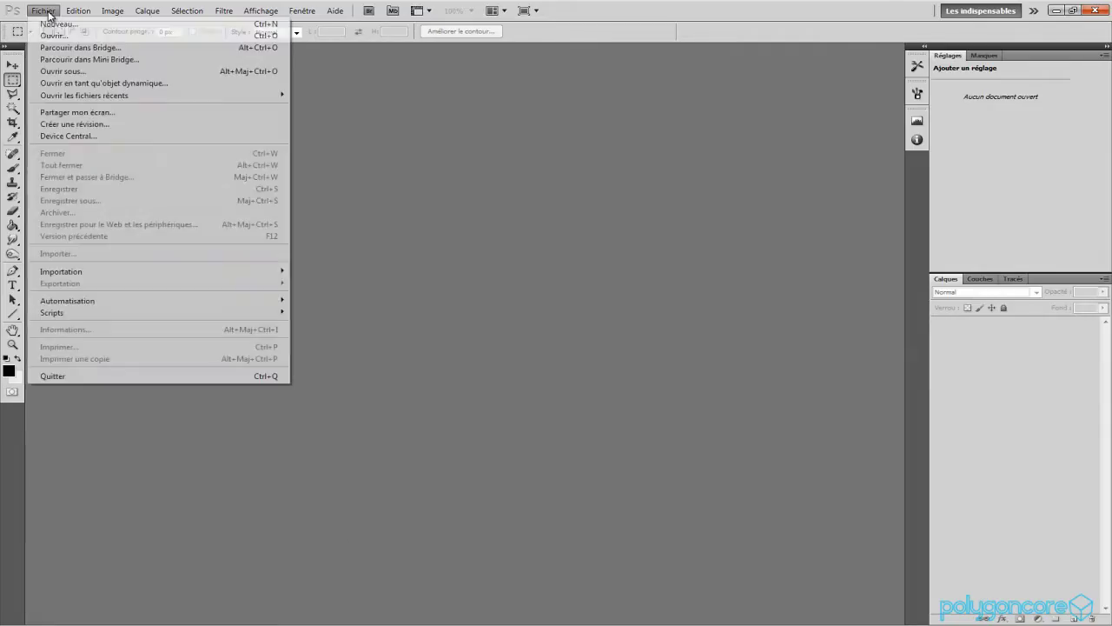
left_click(61, 33)
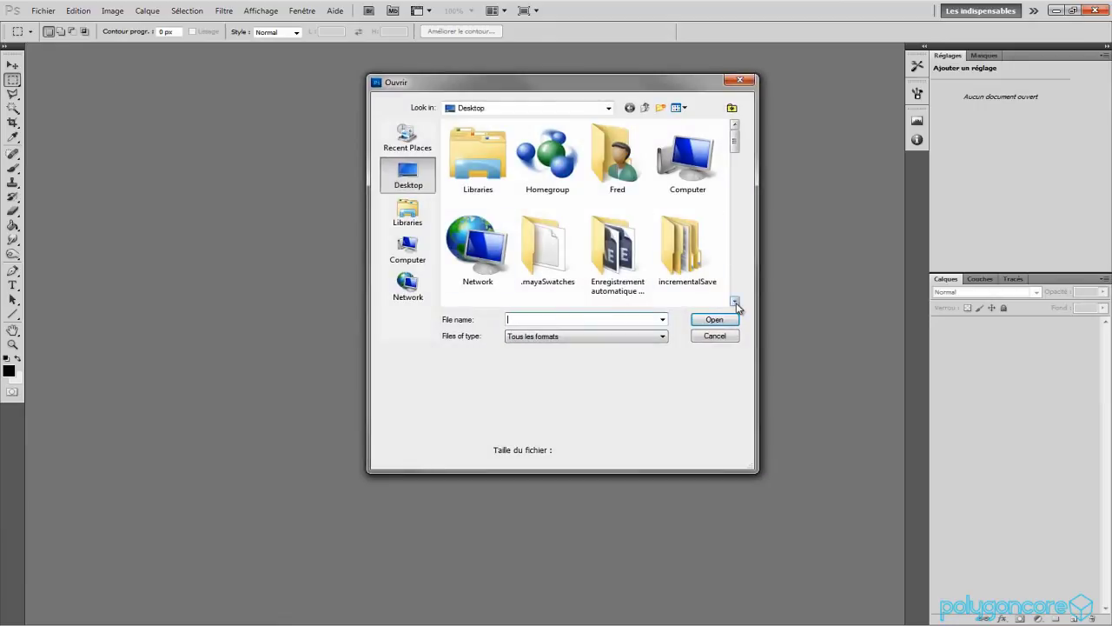
left_click(735, 301)
double_click(497, 284)
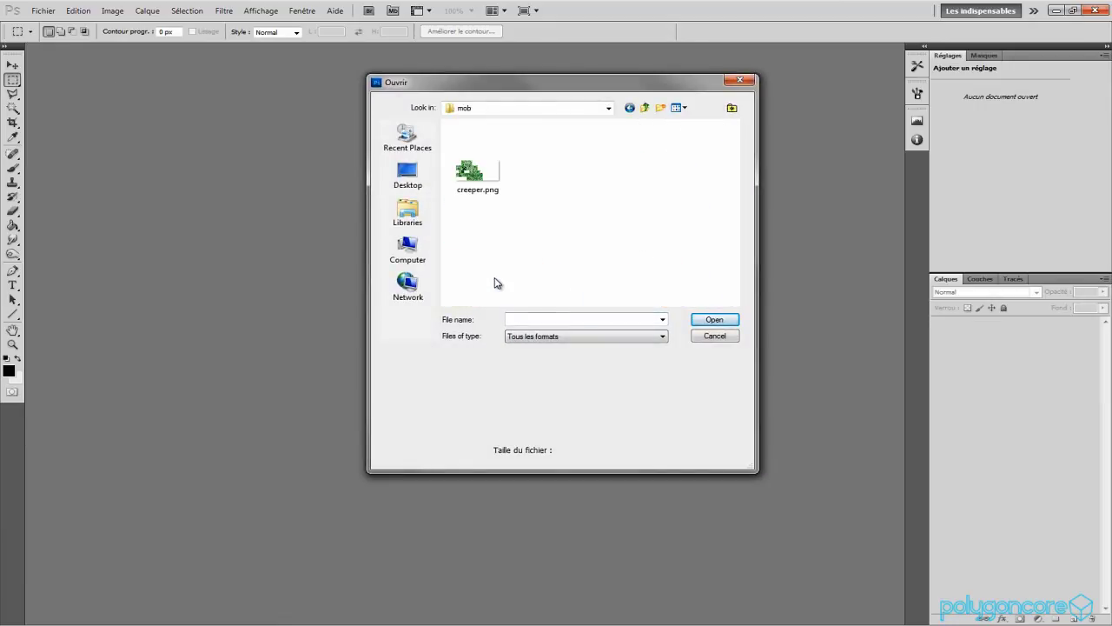
double_click(480, 187)
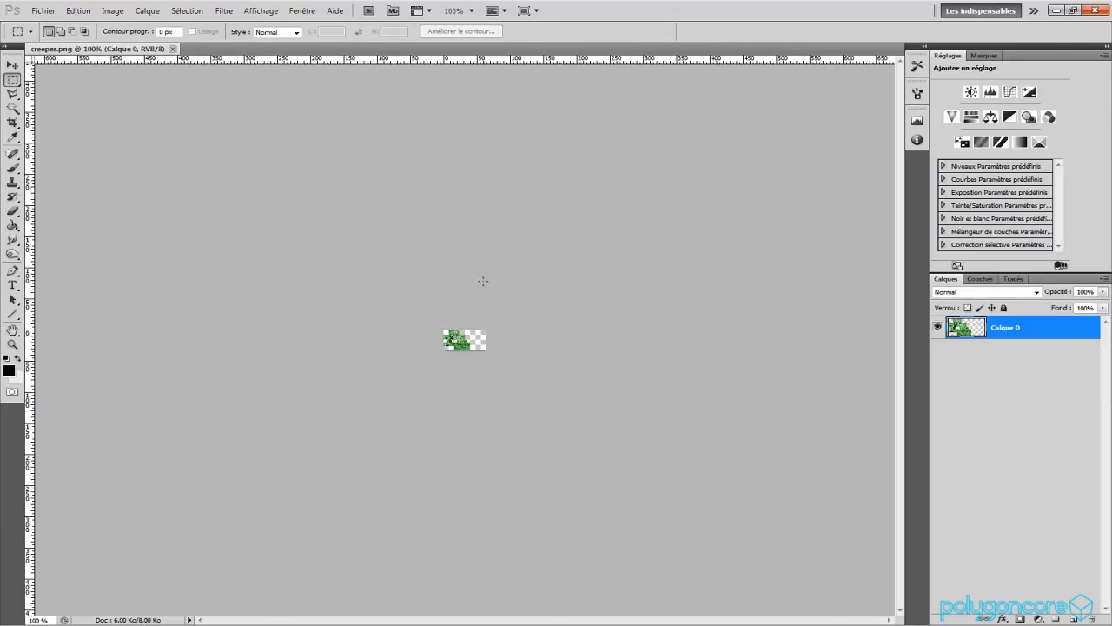
Select and copy the 8 × 8 pixel square containing the creeper's face in the texture
key("ctrl+plus")
key("ctrl+plus")
key("ctrl+plus")
key("ctrl+plus")
key("ctrl+plus")
key("ctrl+plus")
key("ctrl+plus")
key("ctrl+plus")
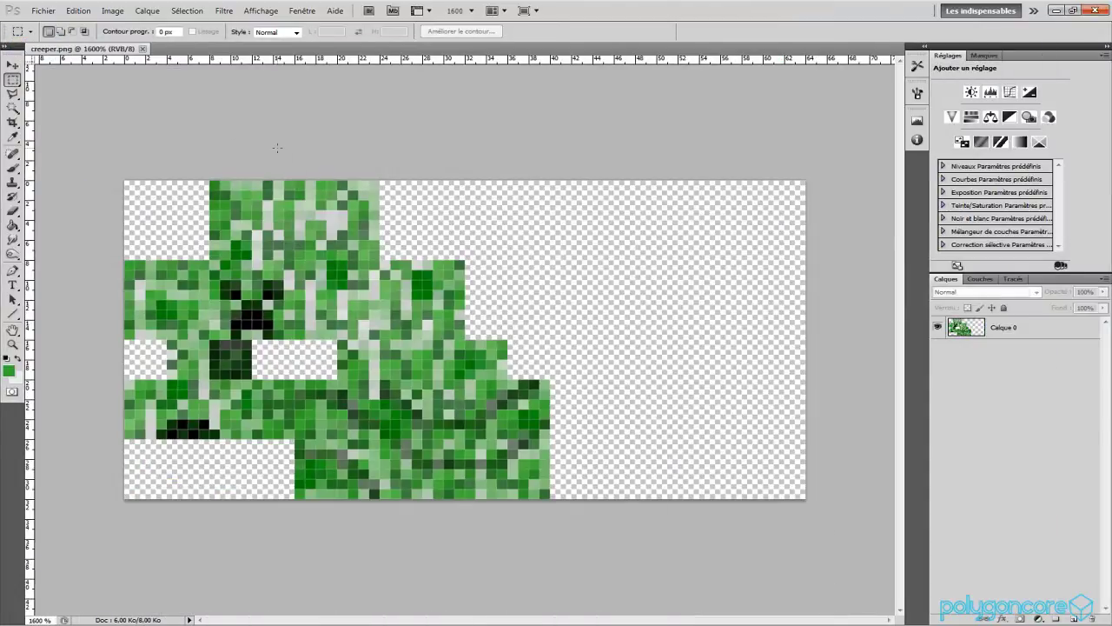
key("ctrl+plus")
key("space")
left_click_drag(341, 247, 606, 339)
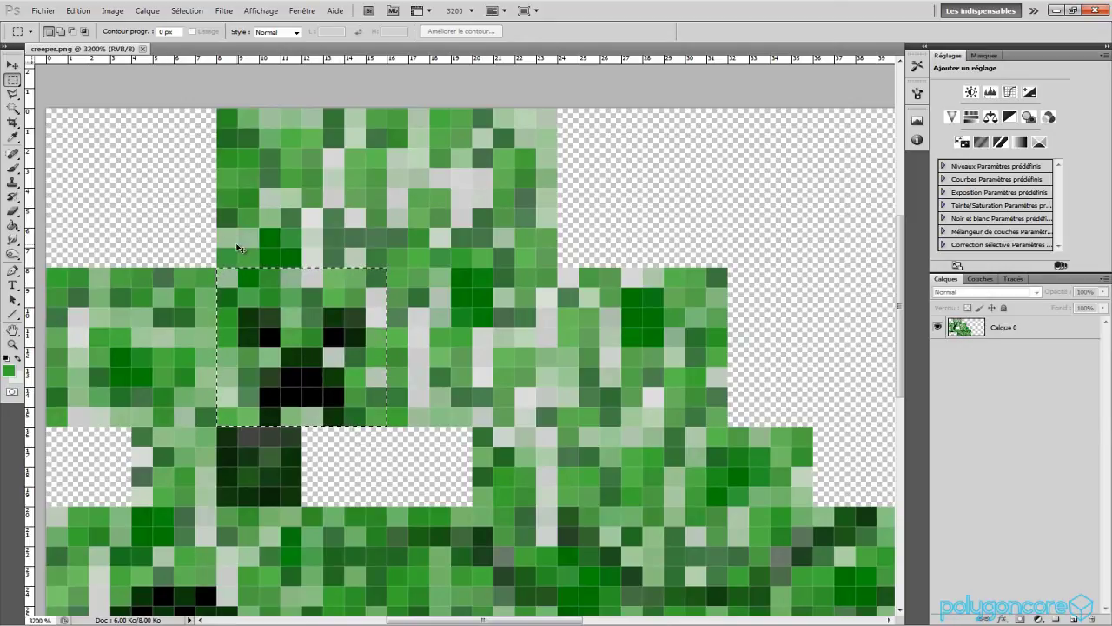
Create a new 8 × 8 pixel document at 72 pixels/inch and paste the copied face into it
key("ctrl+n")
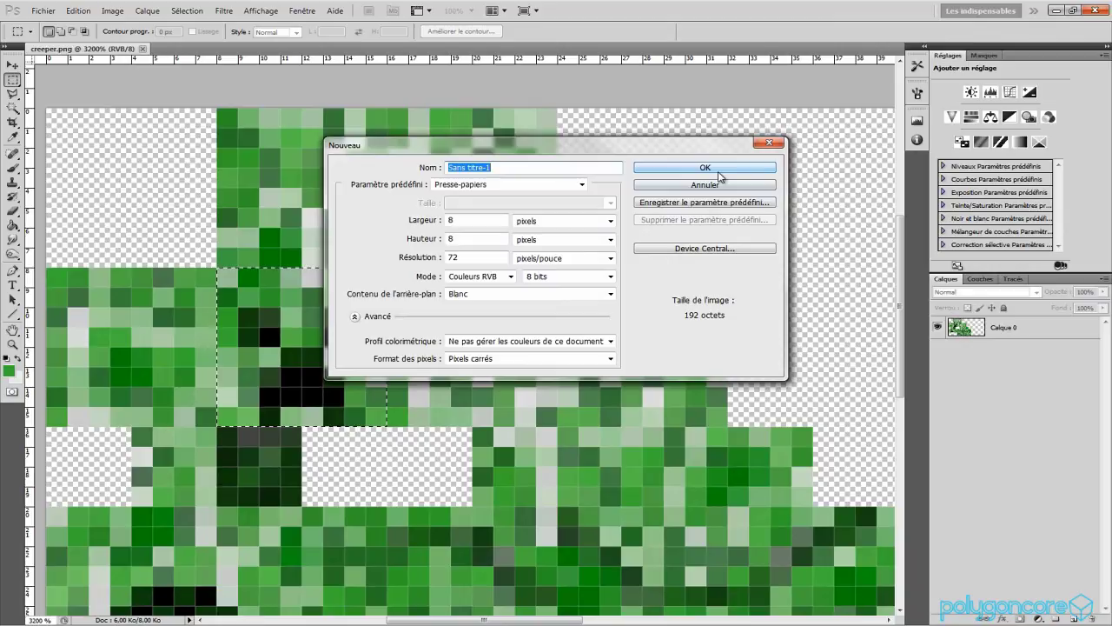
left_click(704, 169)
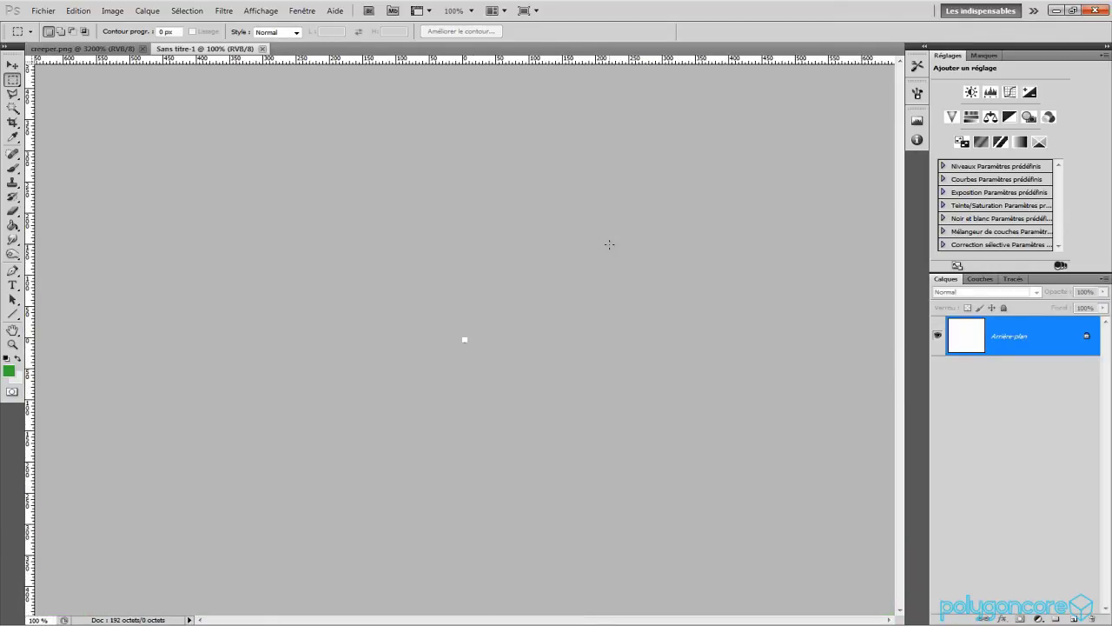
key("ctrl+plus")
key("ctrl+plus")
key("ctrl+plus")
key("ctrl+plus")
key("ctrl+plus")
key("ctrl+plus")
key("ctrl+plus")
key("ctrl+plus")
key("ctrl+plus")
key("ctrl+plus")
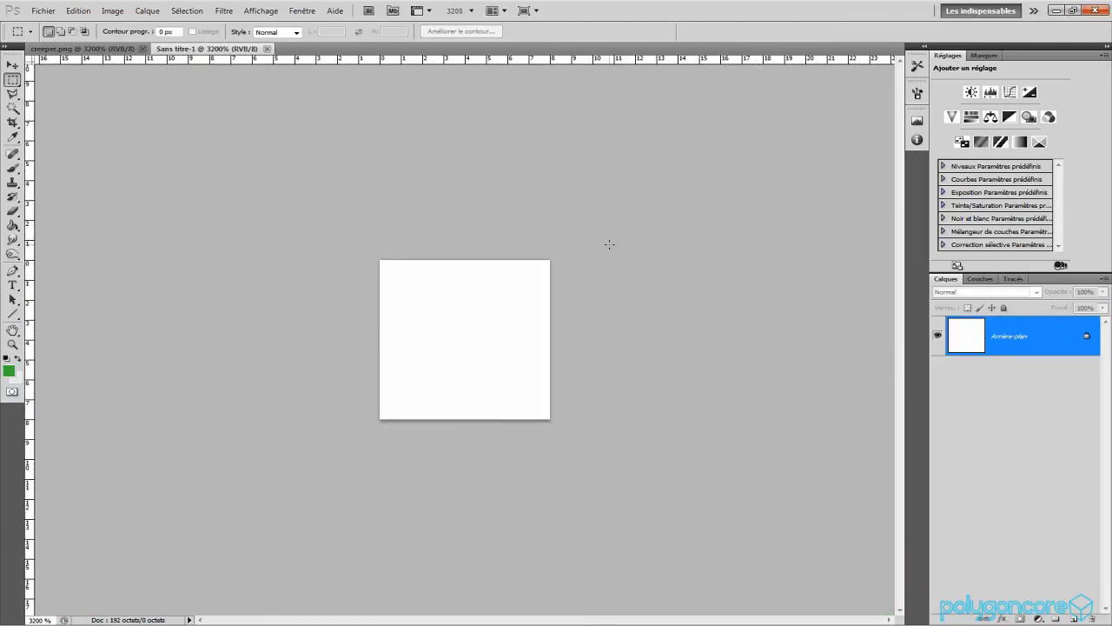
key("ctrl+v")
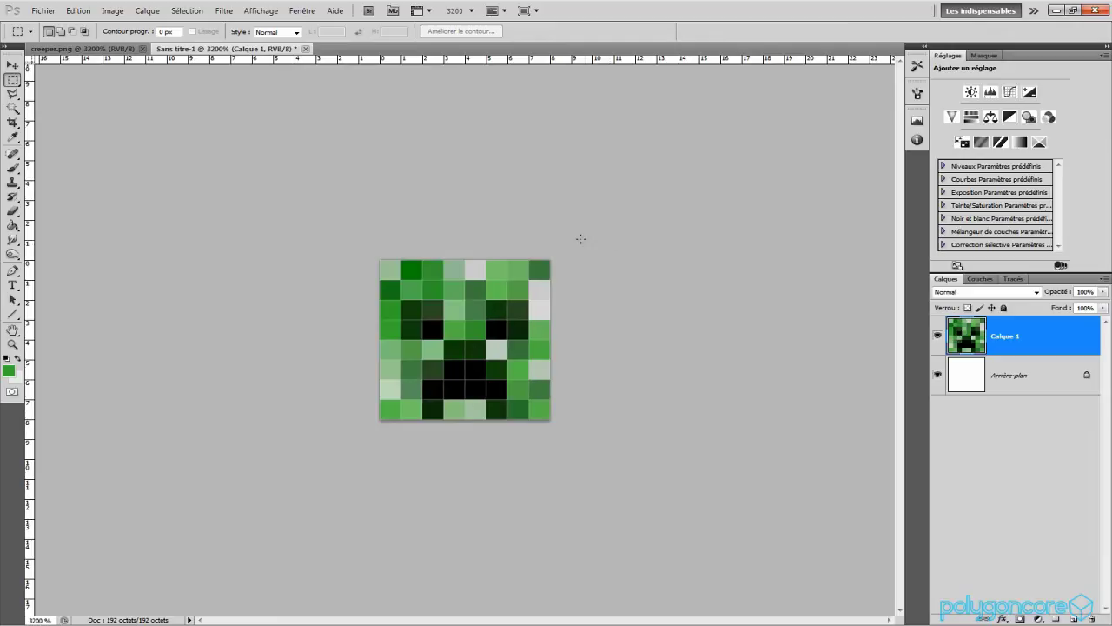
Return to creeper.png, then select and copy the 8 × 8 pixel square directly right of the face
left_click(104, 49)
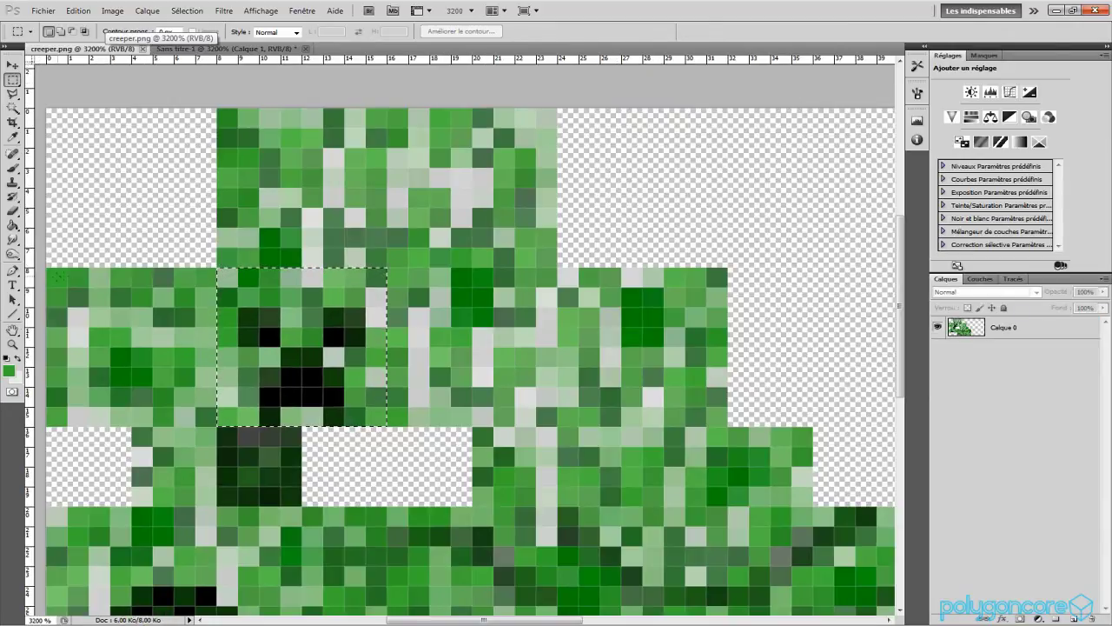
left_click(396, 279)
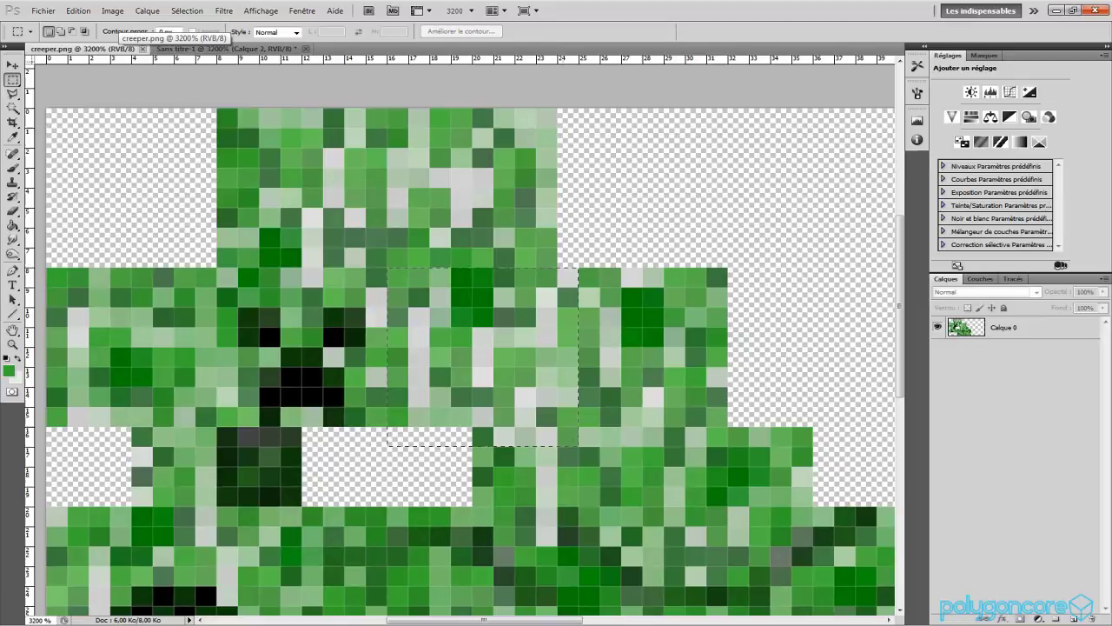
left_click_drag(547, 427, 540, 424)
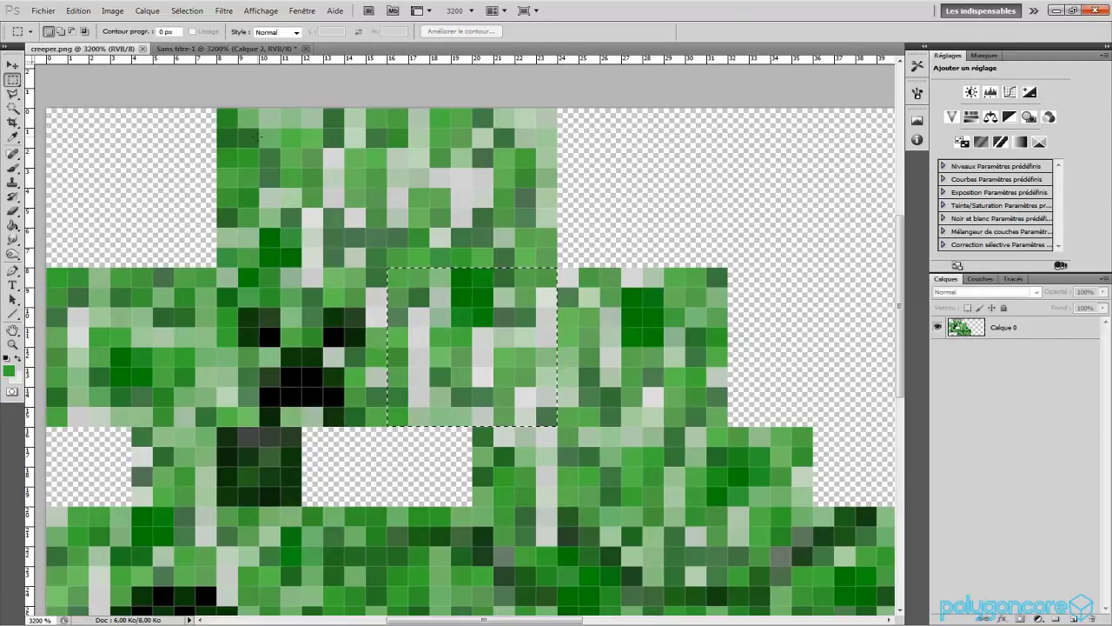
Create another 8 × 8 pixel document and paste the copied side of the head into it
key("ctrl+n")
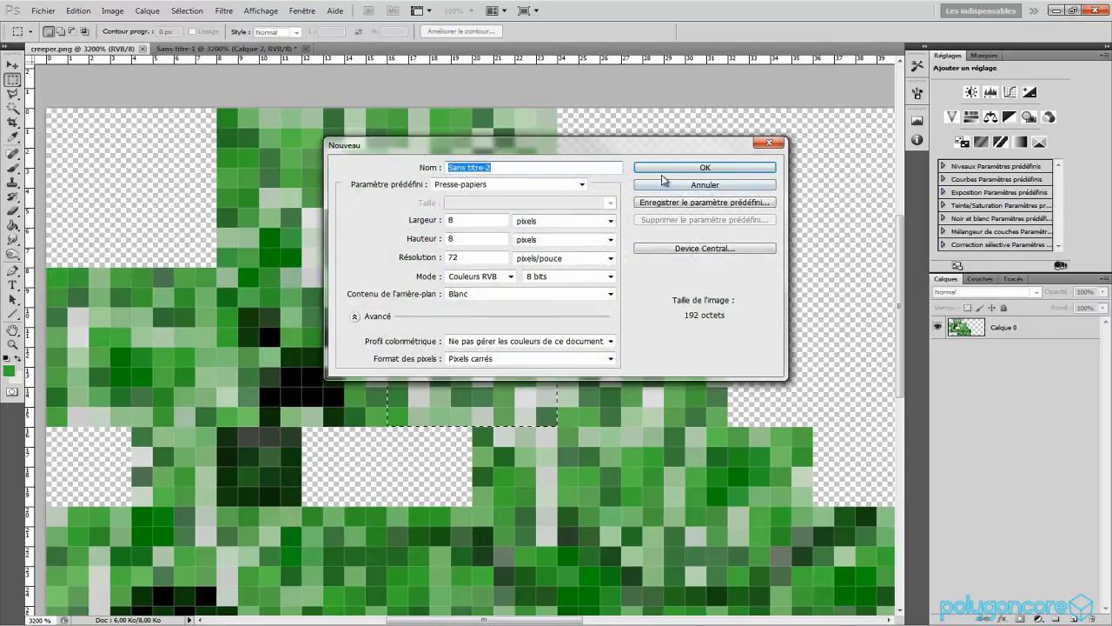
left_click(664, 168)
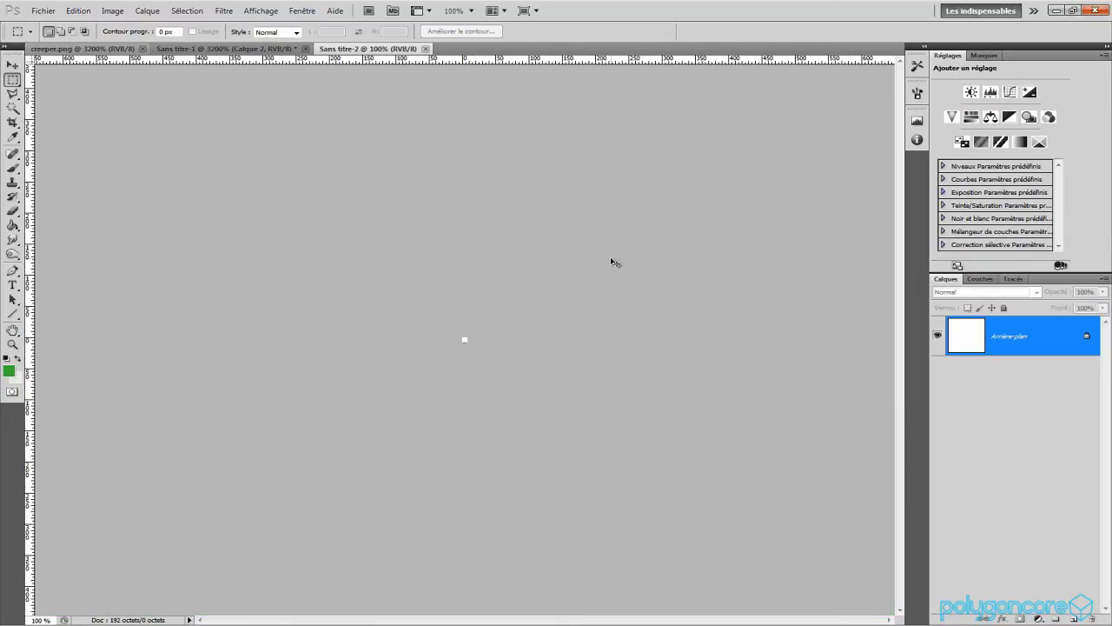
key("ctrl+v")
key("ctrl+plus")
key("ctrl+plus")
key("ctrl+plus")
key("ctrl+plus")
key("ctrl+plus")
key("ctrl+plus")
key("ctrl+plus")
key("ctrl+plus")
key("ctrl+plus")
key("ctrl+plus")
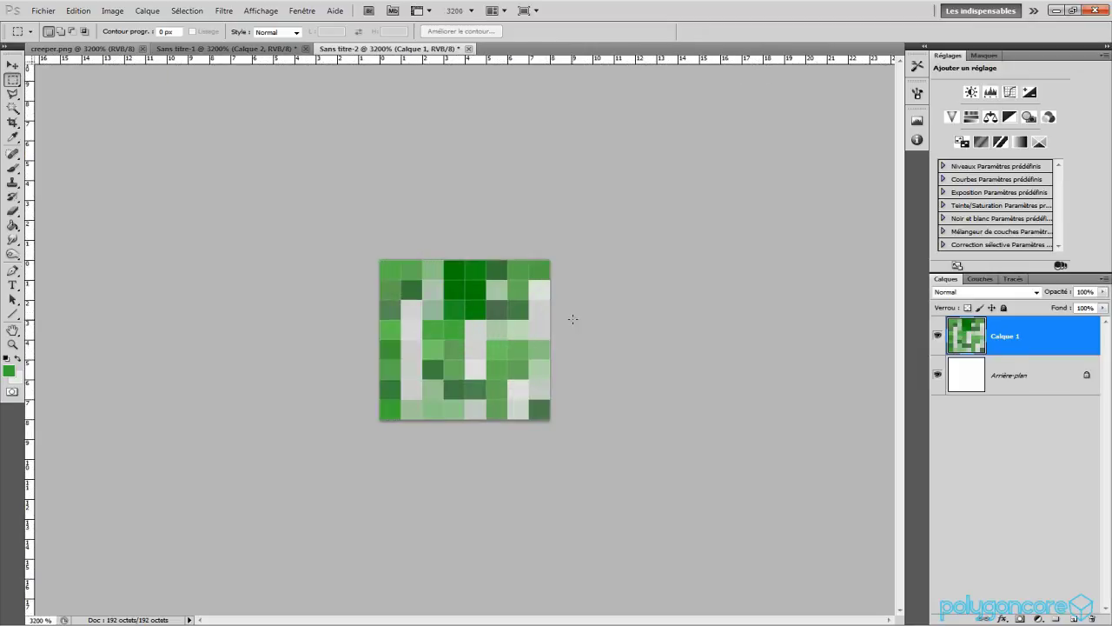
Copy the 8 × 8 pixel square directly left of the face in creeper.png and paste it into a new 8 × 8 pixel document
left_click(105, 50)
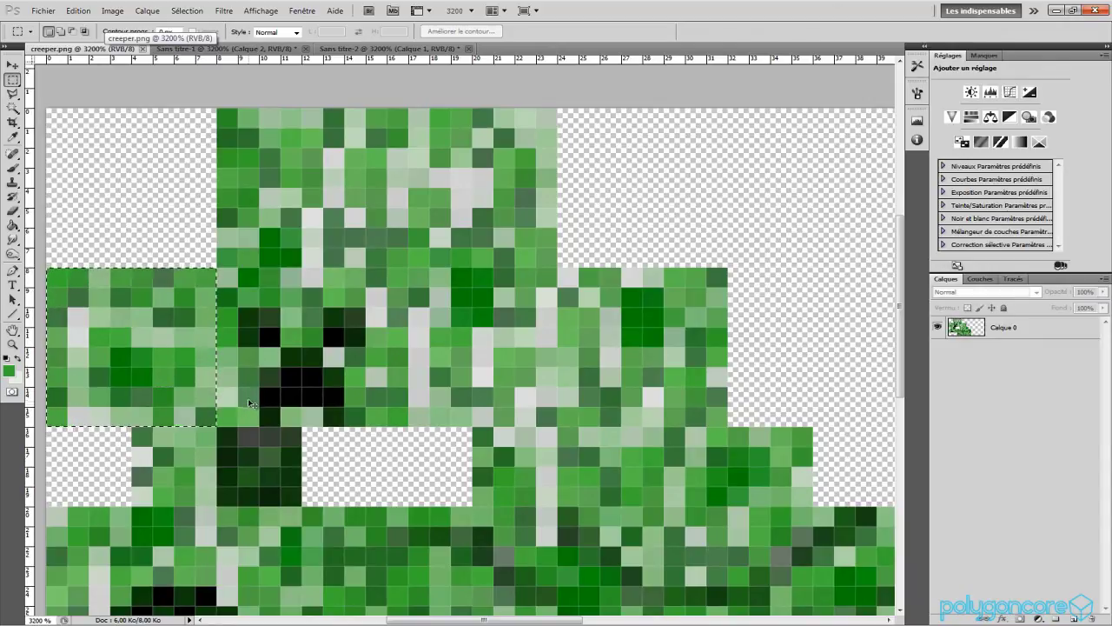
key("ctrl+n")
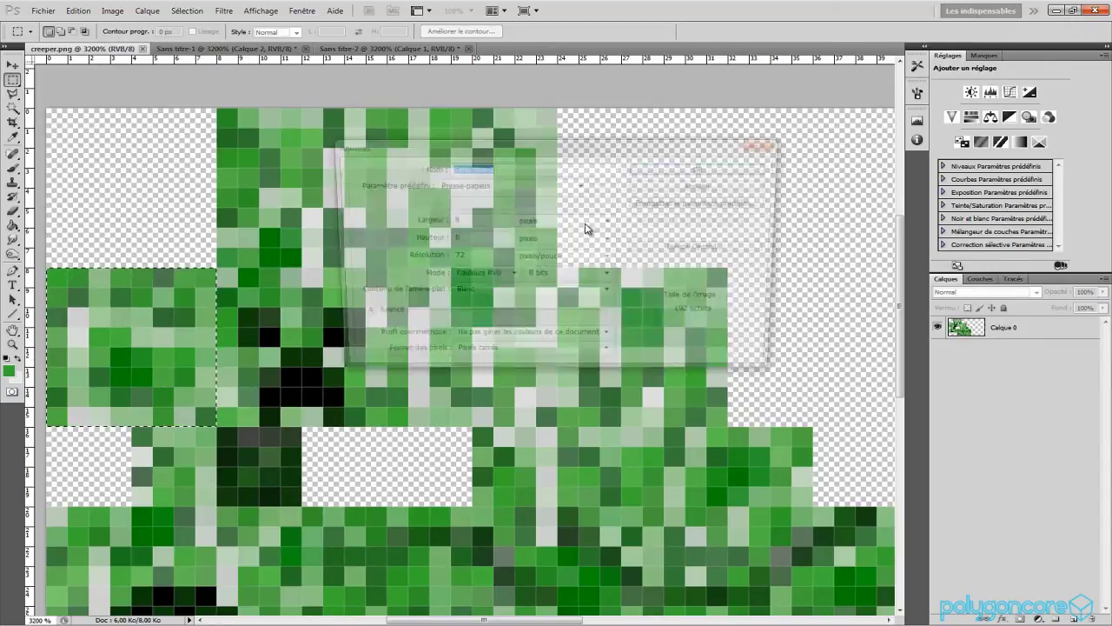
left_click(658, 168)
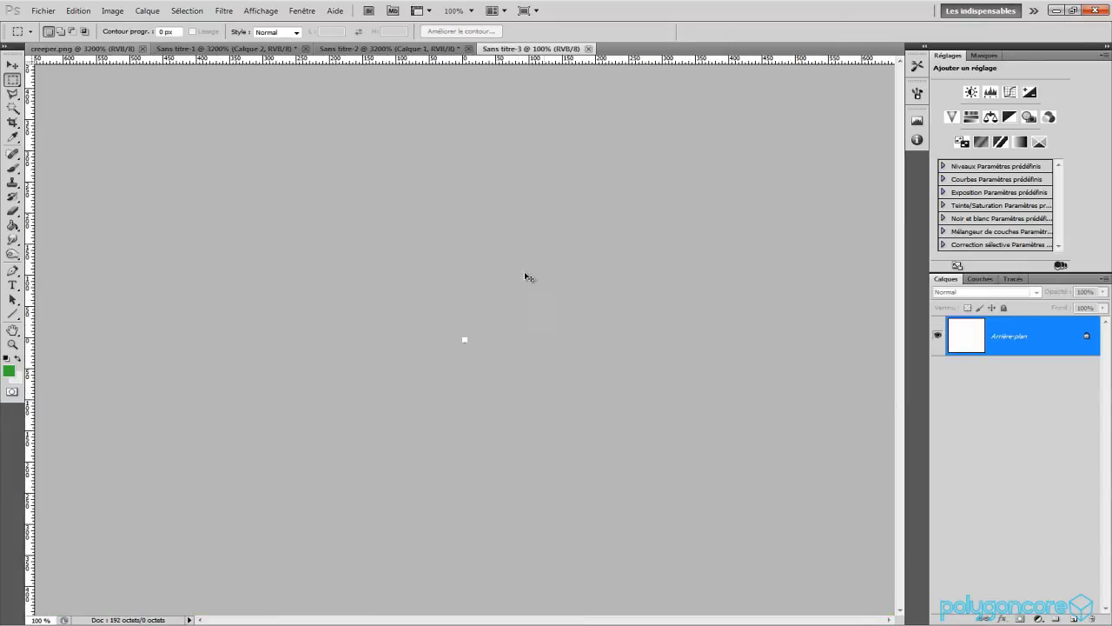
key("ctrl+v")
key("ctrl+plus")
key("ctrl+plus")
key("ctrl+plus")
key("ctrl+plus")
key("ctrl+plus")
key("ctrl+plus")
key("ctrl+plus")
key("ctrl+plus")
key("ctrl+plus")
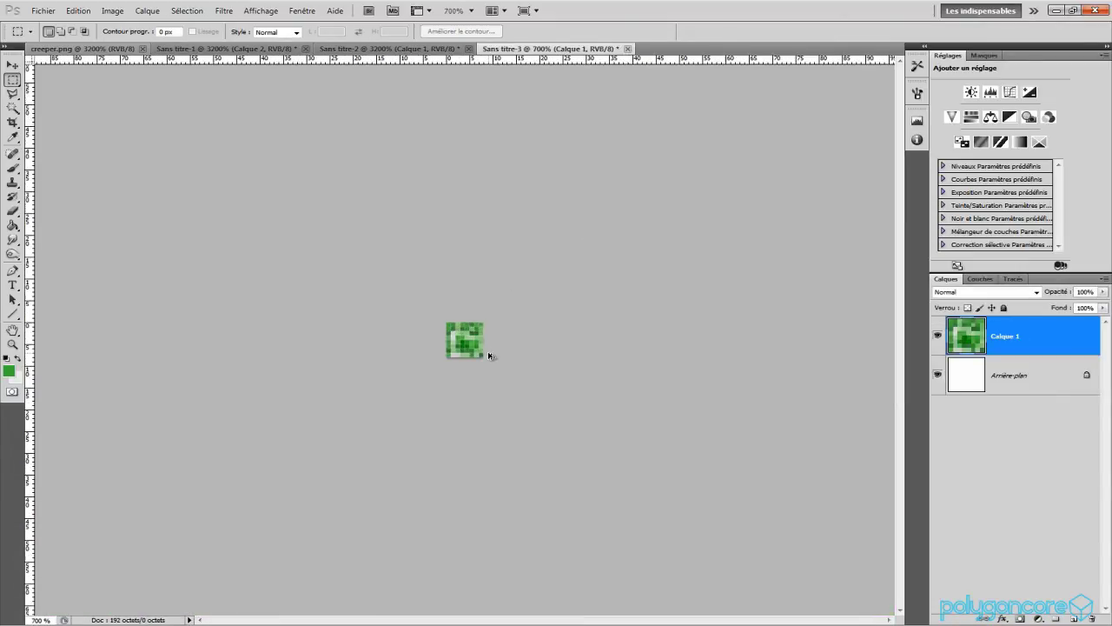
scroll(490, 355, "up", 2, "alt")
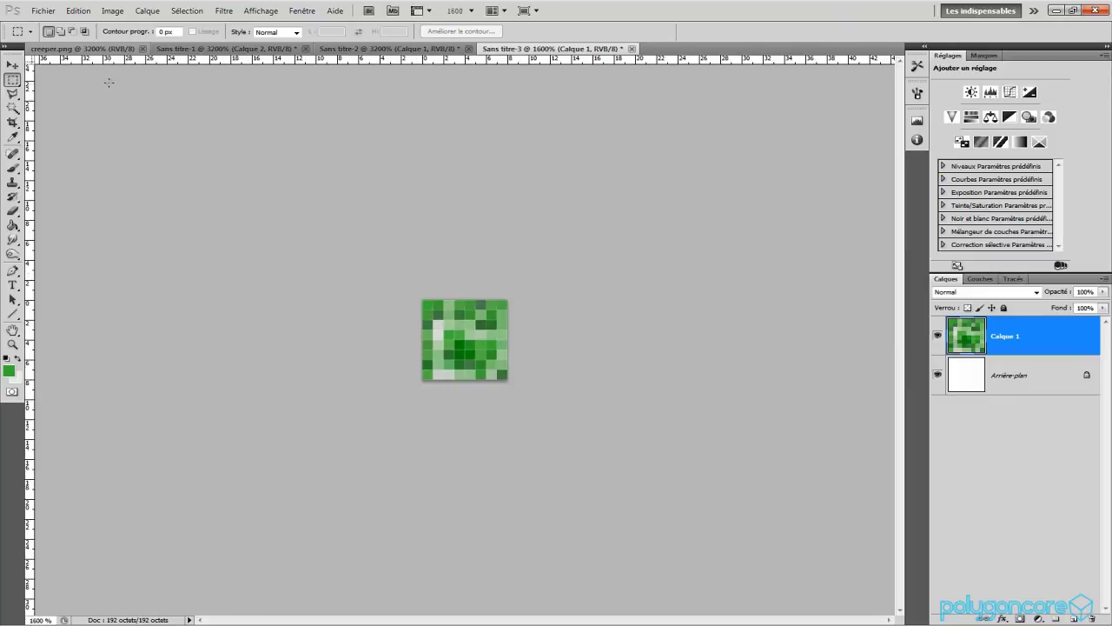
Examine the lower part of creeper.png and the separate head, body and foot image files in the mob folder
left_click(104, 52)
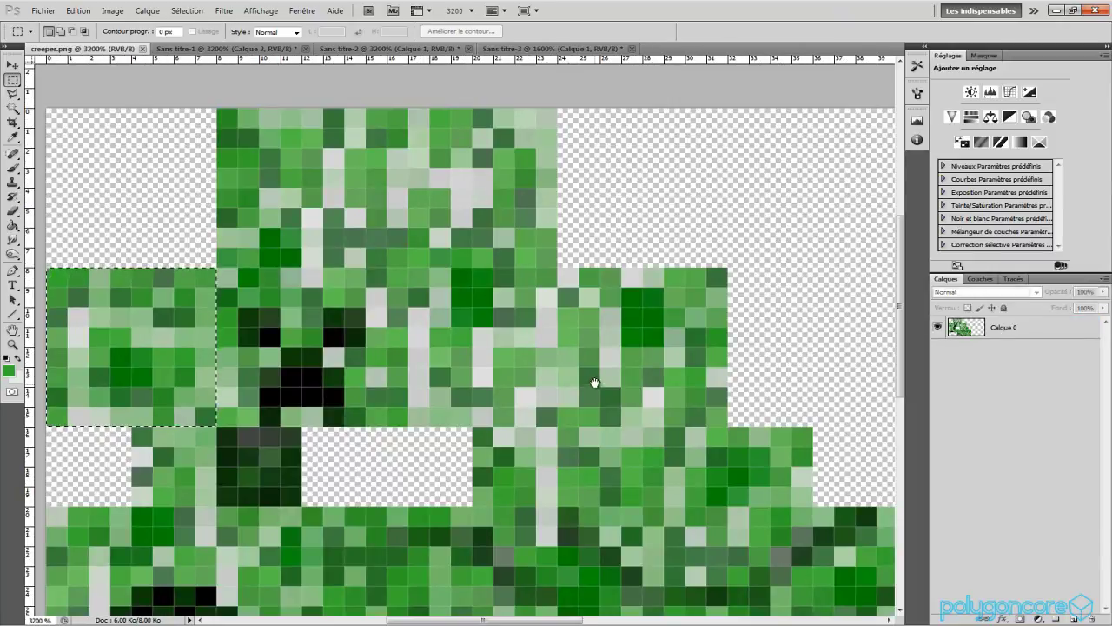
left_click_drag(579, 390, 524, 178)
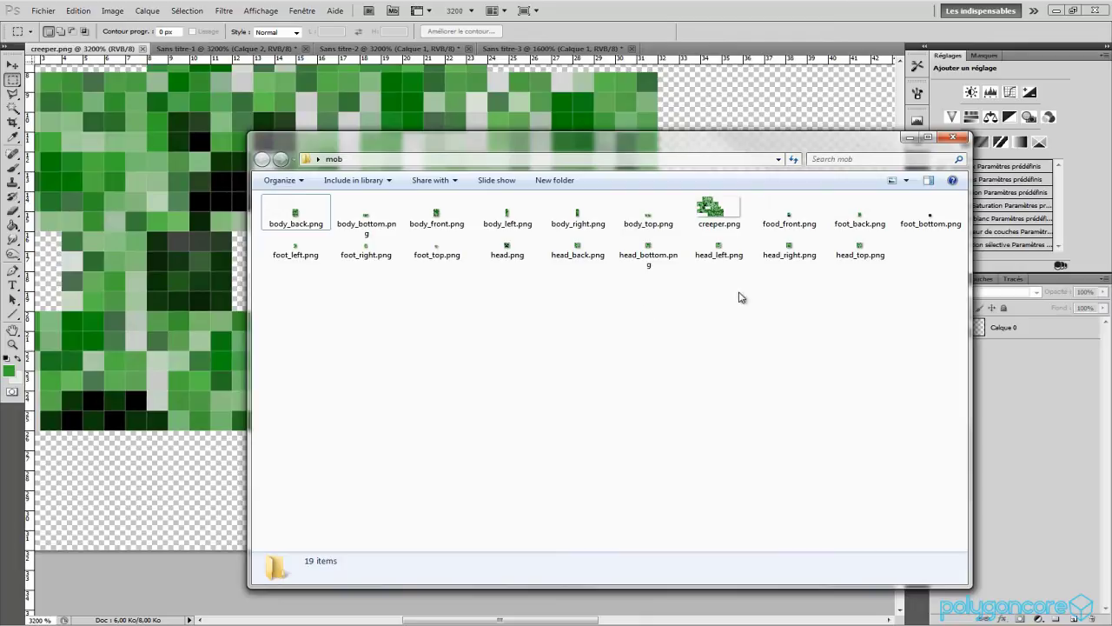
left_click(908, 138)
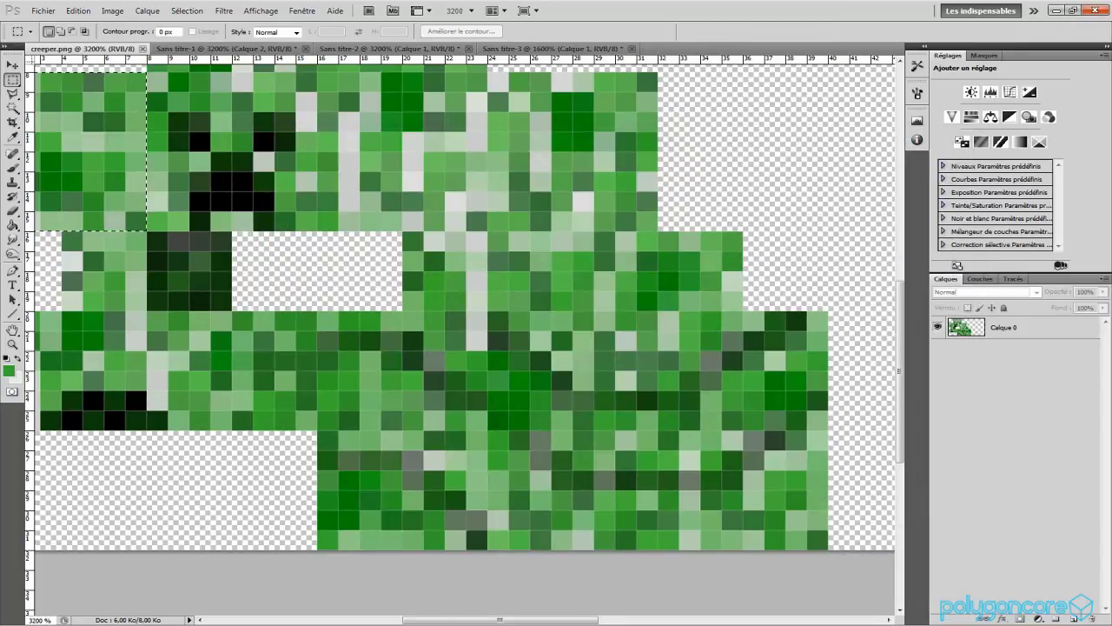
Switch to Maya and assign a new Lambert material to the front face of the creeper's head cube
key("alt+Tab")
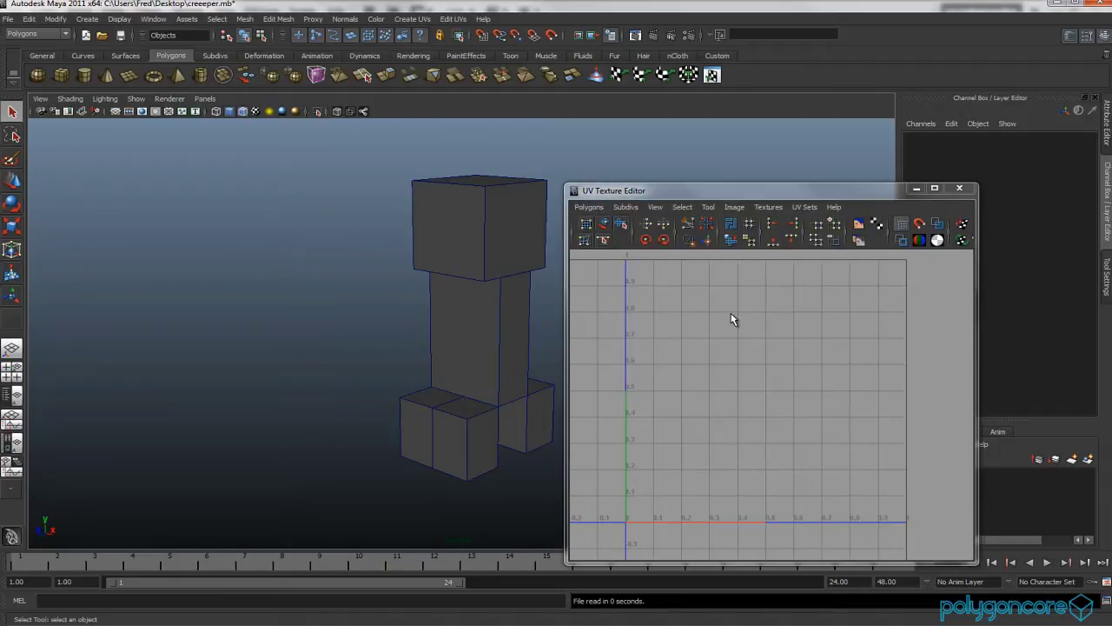
left_click_drag(469, 306, 382, 310, "alt")
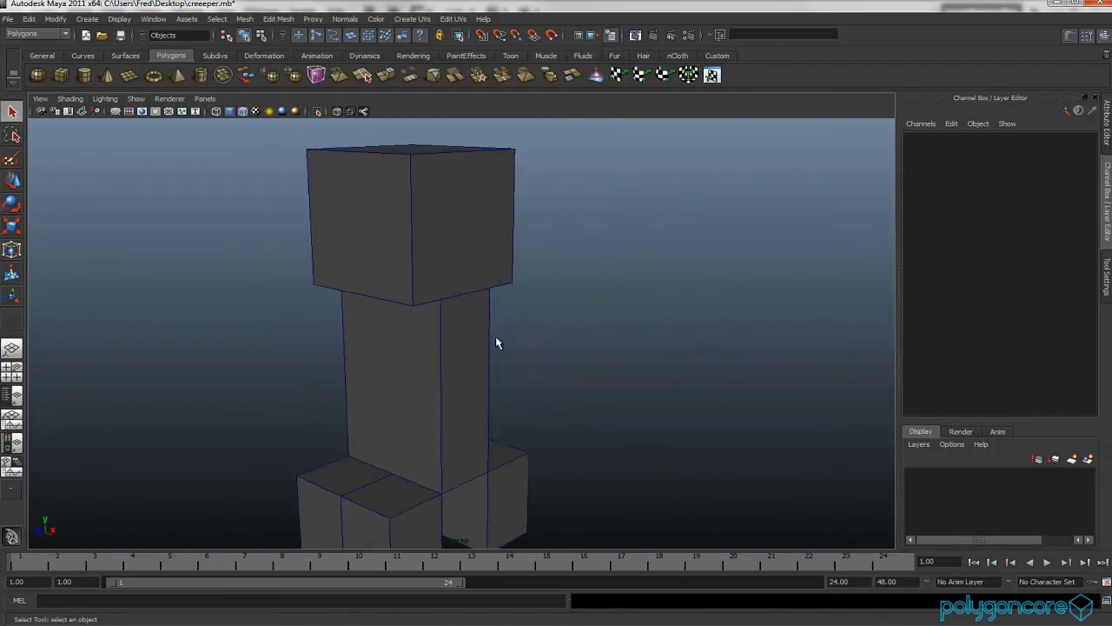
left_click_drag(497, 343, 442, 256, "alt")
right_click_drag(442, 255, 447, 281)
key("w")
left_click(402, 240)
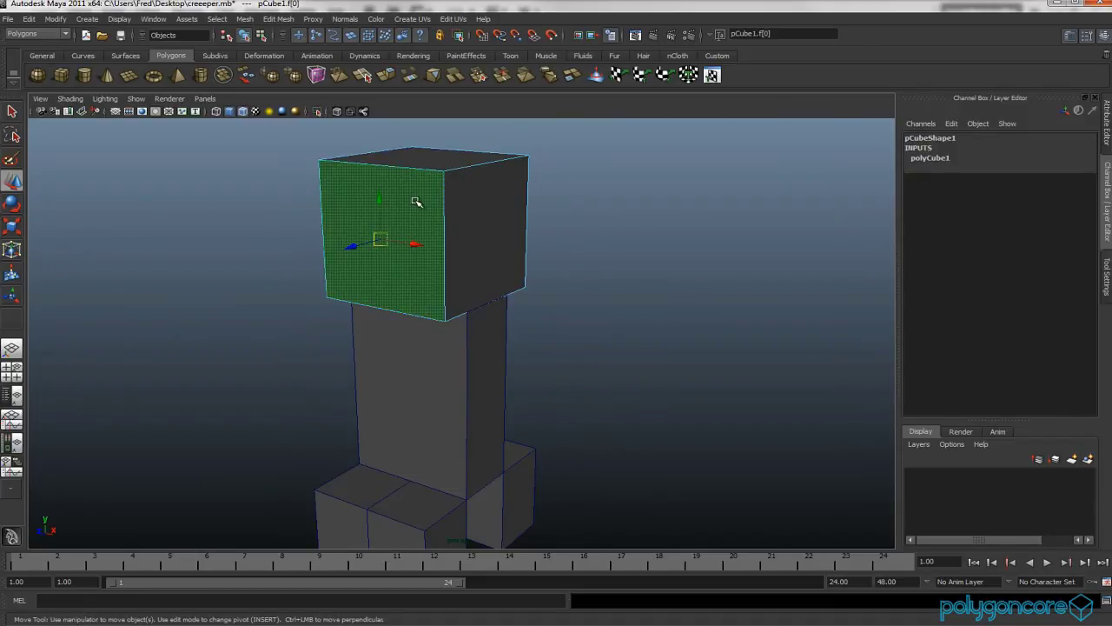
right_click_drag(417, 208, 427, 393)
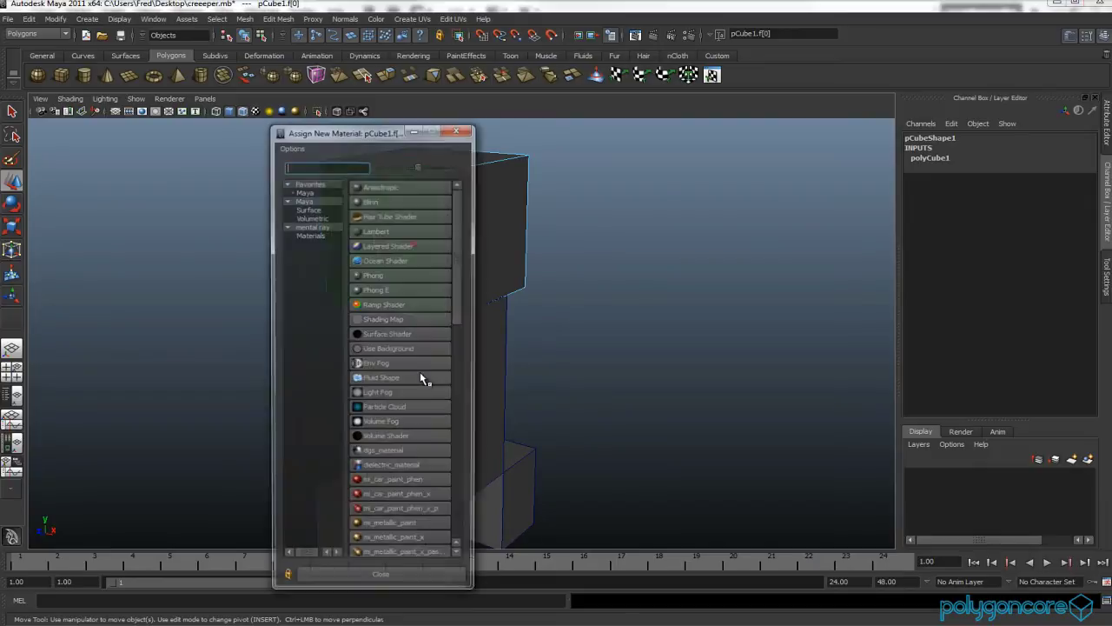
left_click(386, 228)
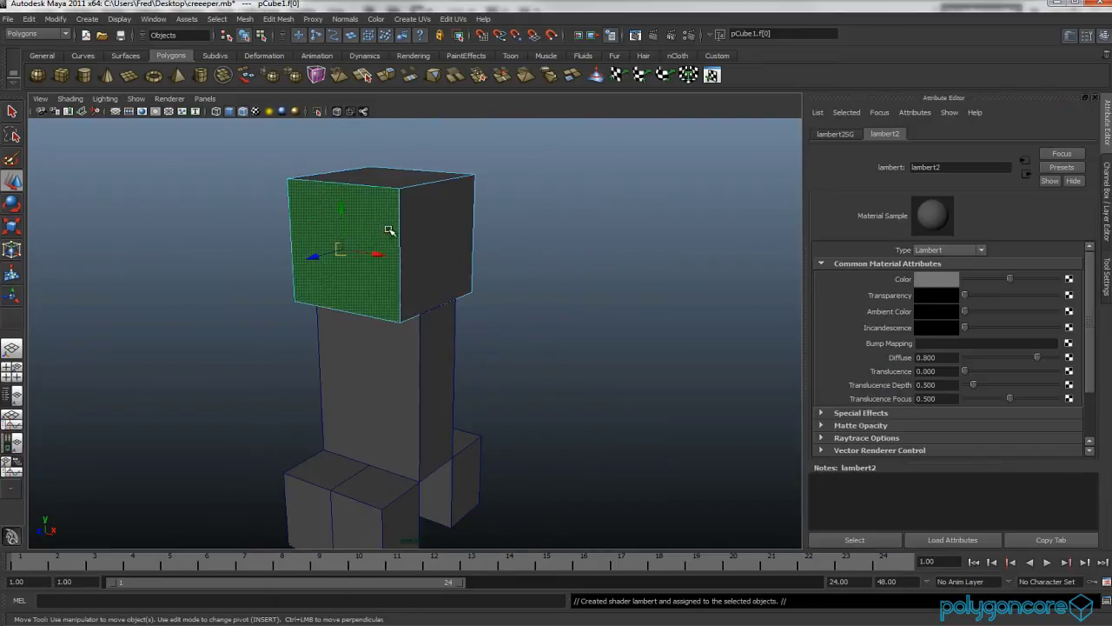
Map the Lambert material's Color to a File texture using head.png from the mob folder on the Desktop
left_click(1070, 280)
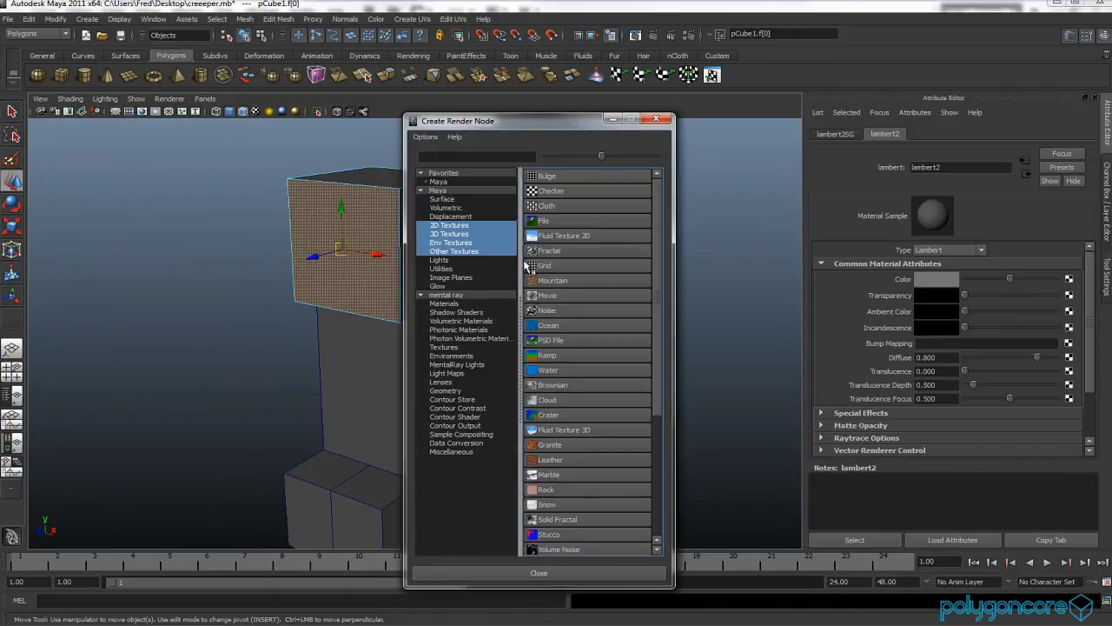
left_click(545, 223)
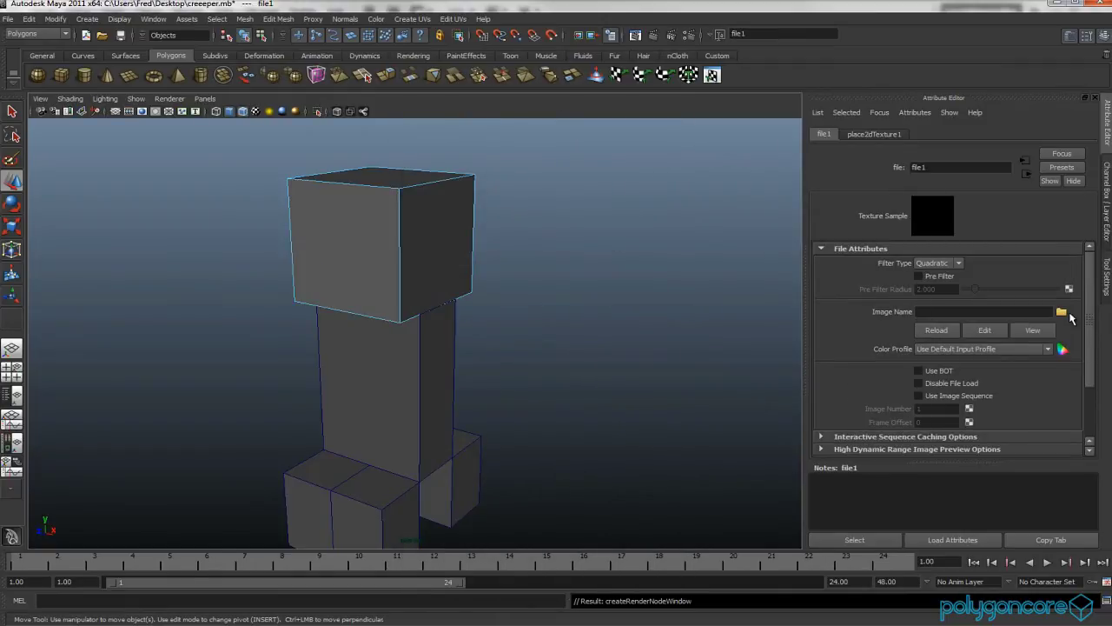
left_click(1062, 312)
double_click(326, 137)
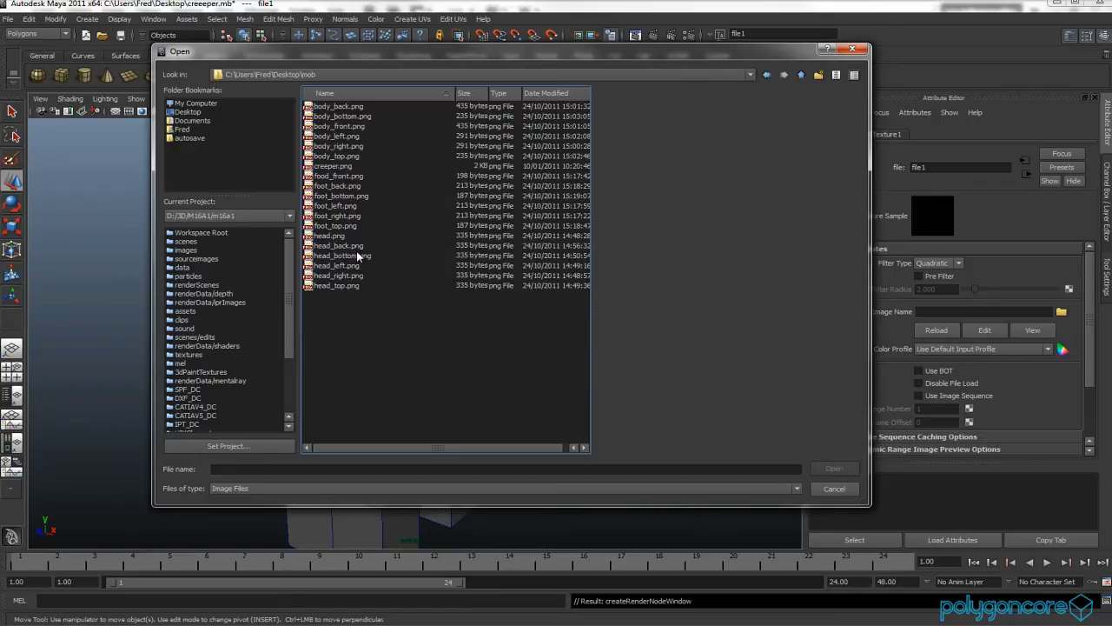
double_click(335, 236)
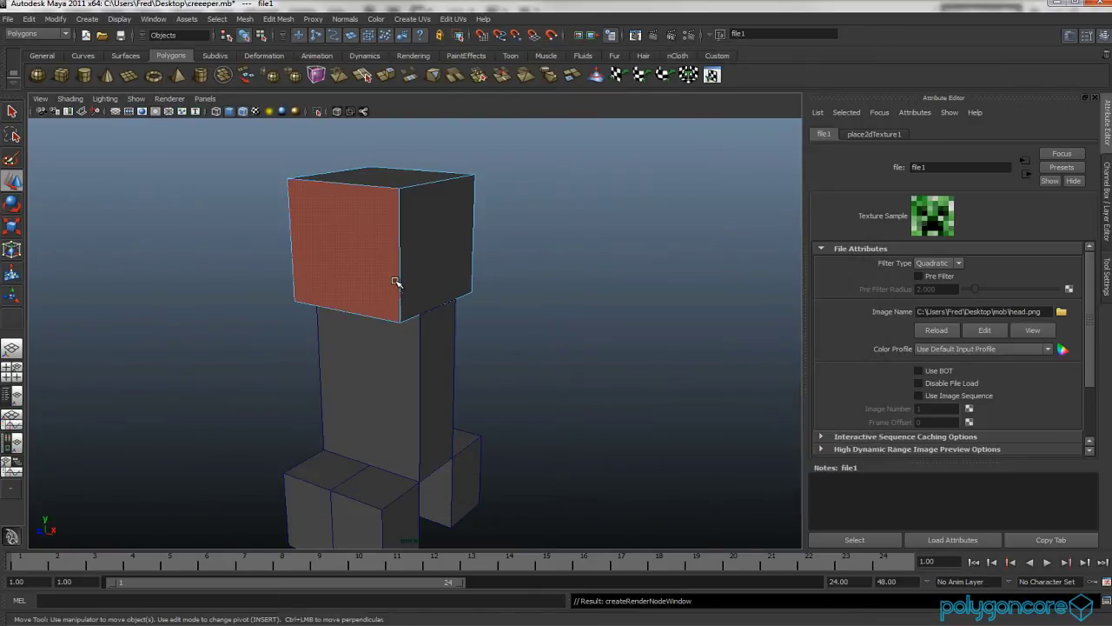
Set the face texture's Filter Type to Off
middle_click_drag(395, 283, 419, 328, "alt")
left_click(946, 264)
left_click(942, 265)
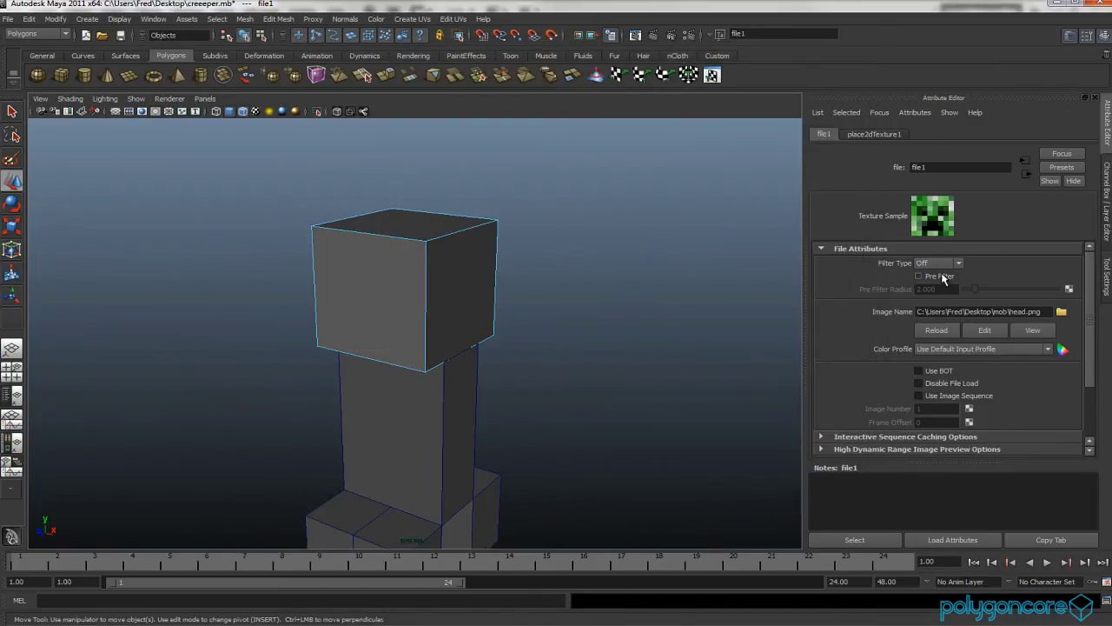
Display textures in the viewport and apply Planar Mapping to the front face of the creeper's head cube
left_click(379, 275)
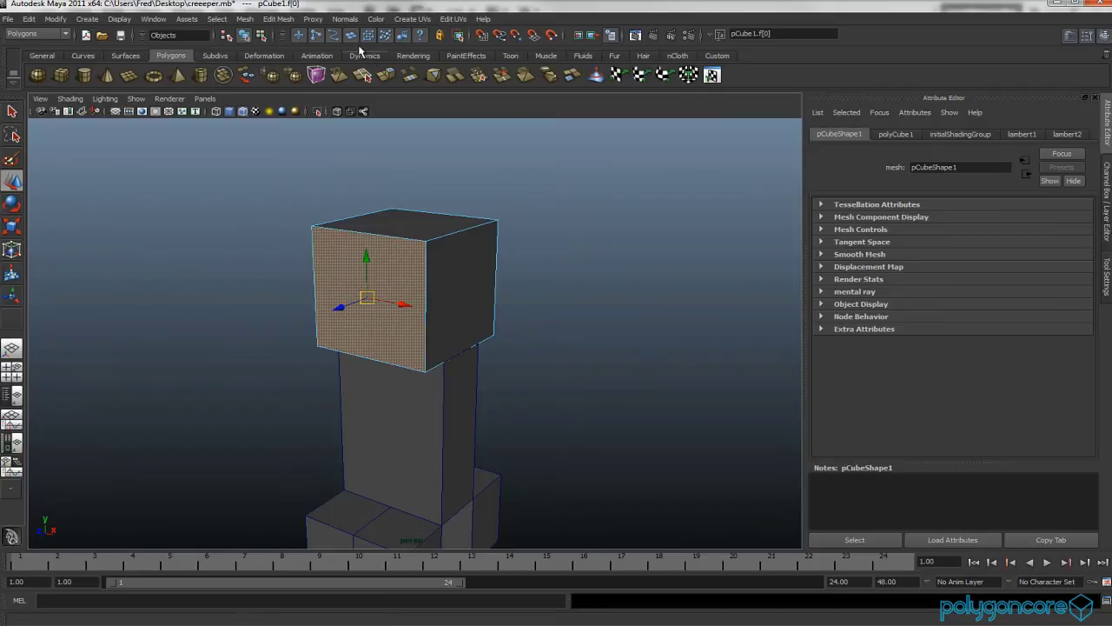
left_click(255, 112)
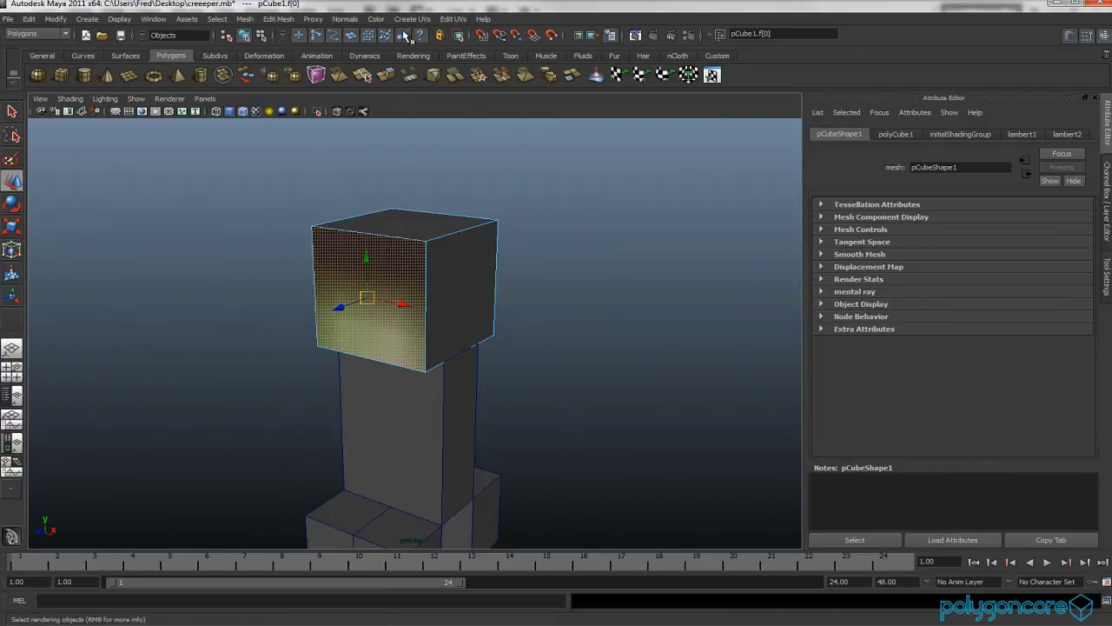
left_click(411, 18)
left_click(423, 39)
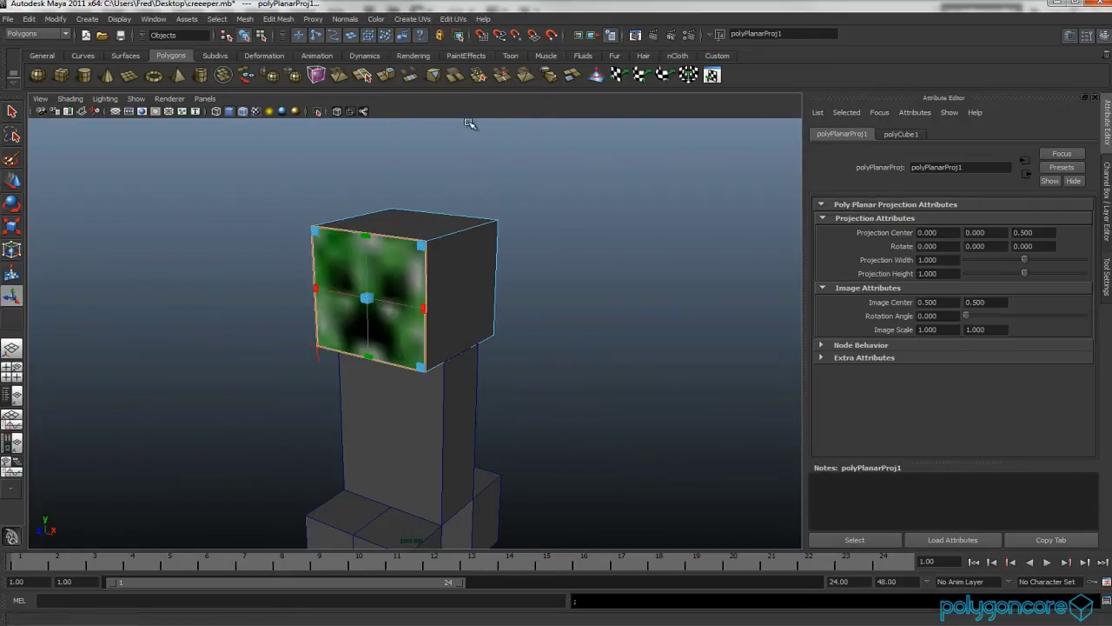
Preview the head's front texture in Viewport 2.0, then return to Default Quality Rendering
left_click(1107, 190)
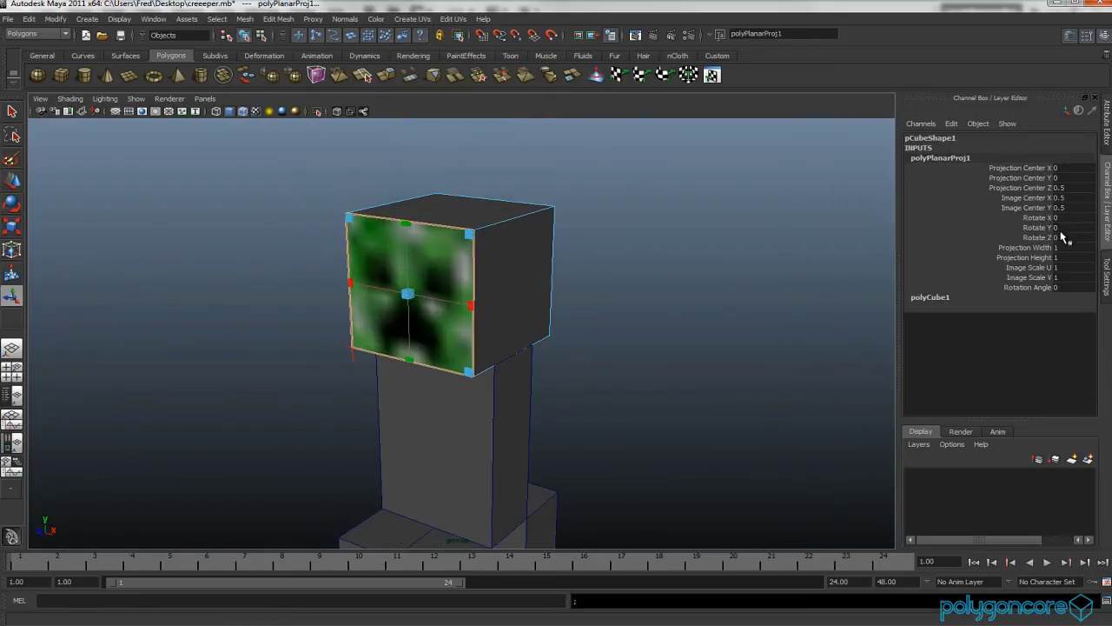
scroll(464, 306, "up", 2)
middle_click_drag(465, 306, 483, 352, "alt")
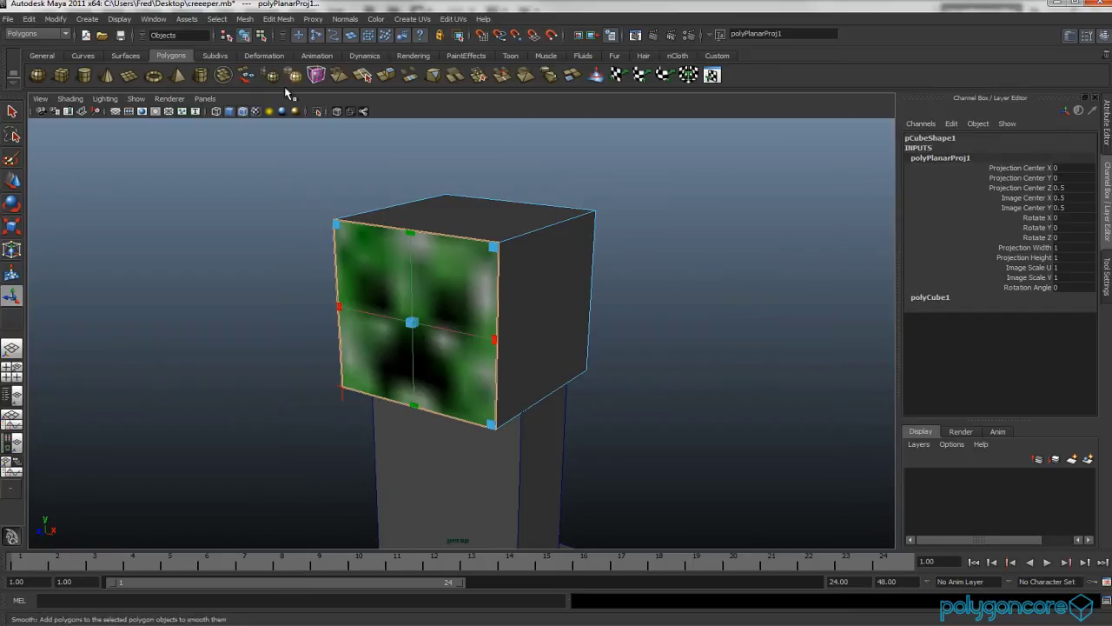
left_click(207, 100)
mouse_move(170, 98)
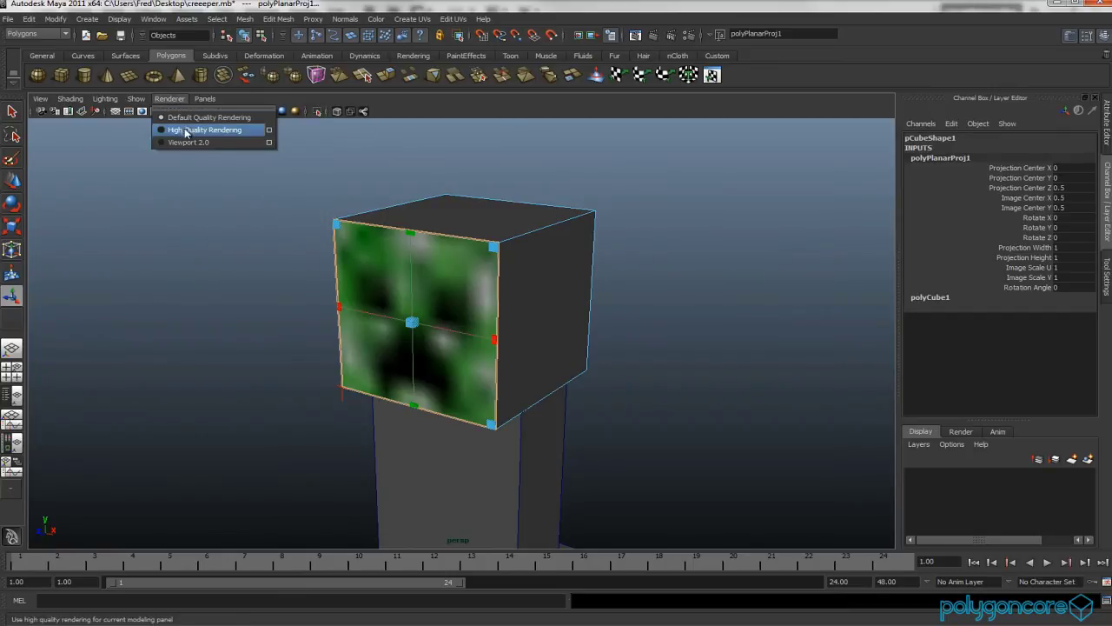
left_click(188, 142)
mouse_move(408, 304)
left_mouse_down("alt")
mouse_move(462, 296)
mouse_move(368, 293)
mouse_move(385, 328)
mouse_move(516, 313)
mouse_move(392, 293)
left_mouse_up("alt")
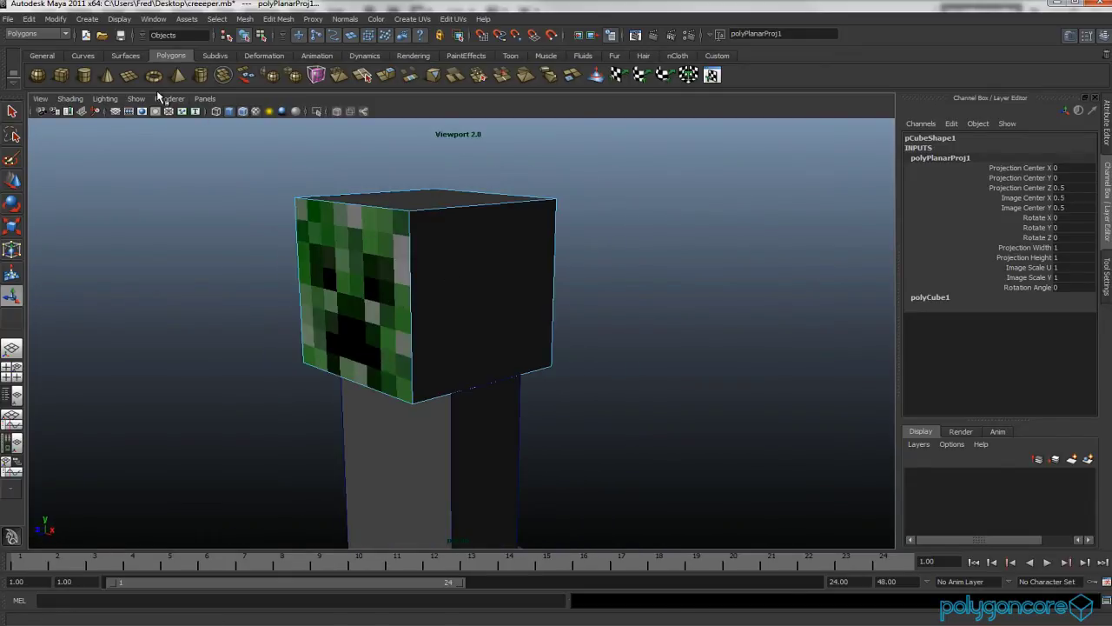
left_click(169, 99)
left_click(204, 113)
Assign a new Lambert material to the +X side face of the creeper's head cube
right_click(484, 280)
left_click(487, 309)
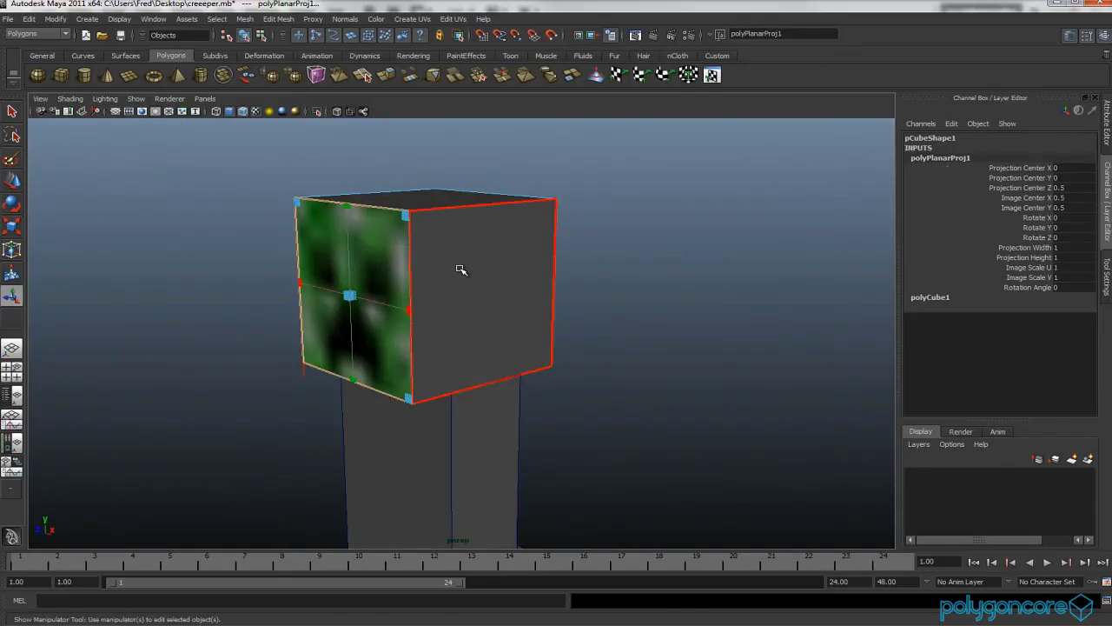
left_click(461, 269)
right_click(460, 270)
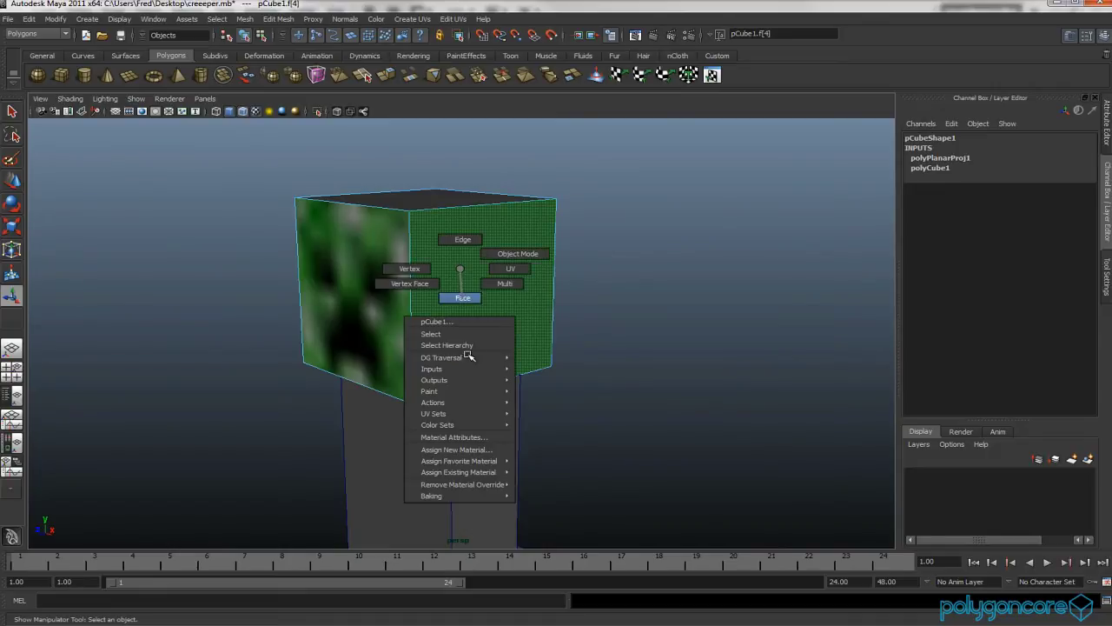
left_click(459, 453)
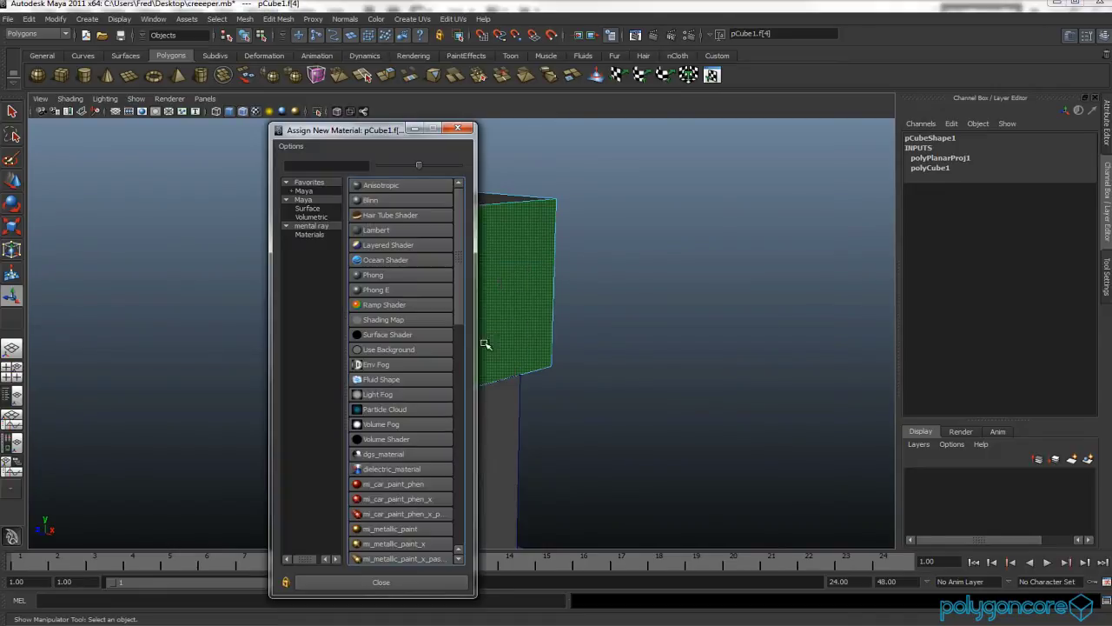
left_click(374, 228)
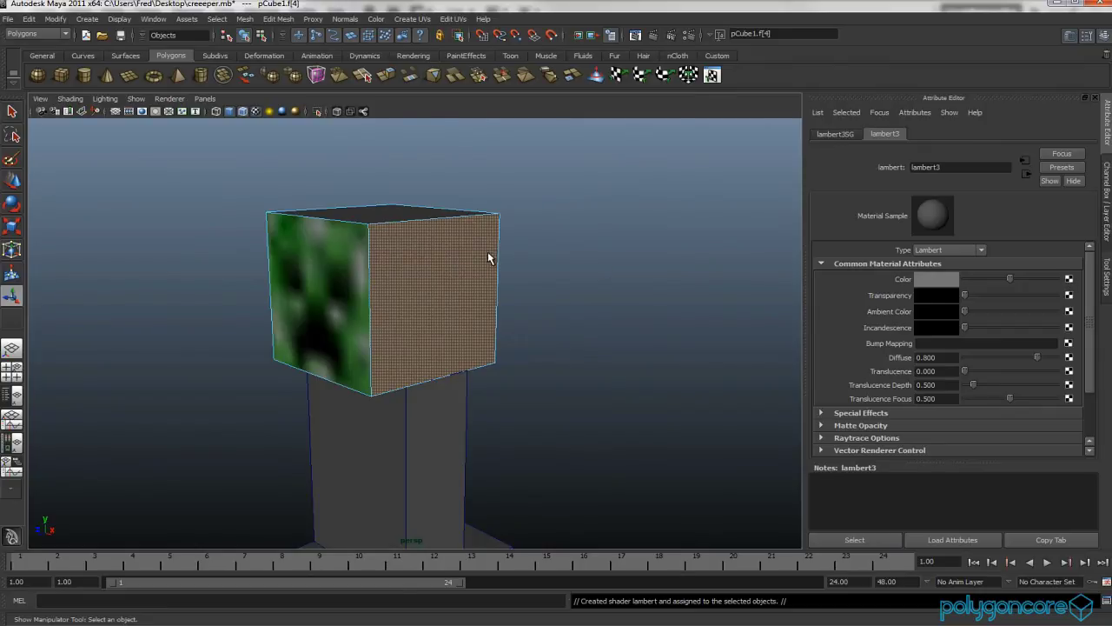
Map the new Lambert's Color to a File texture using head_left.png from the mob folder, with Filter Type Off
left_click(563, 223)
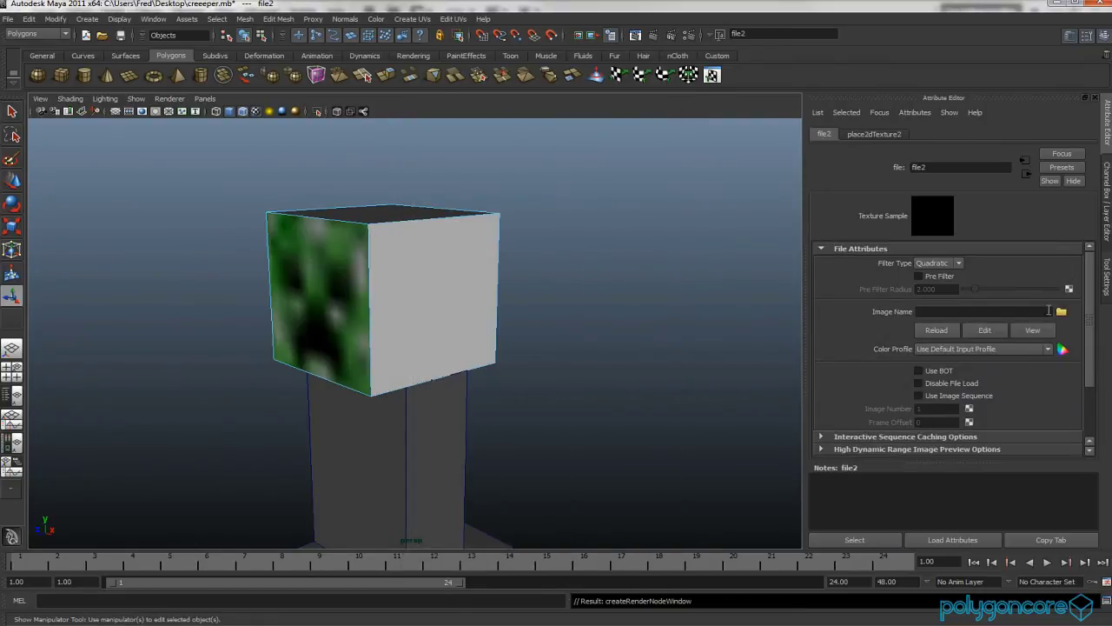
left_click(1061, 311)
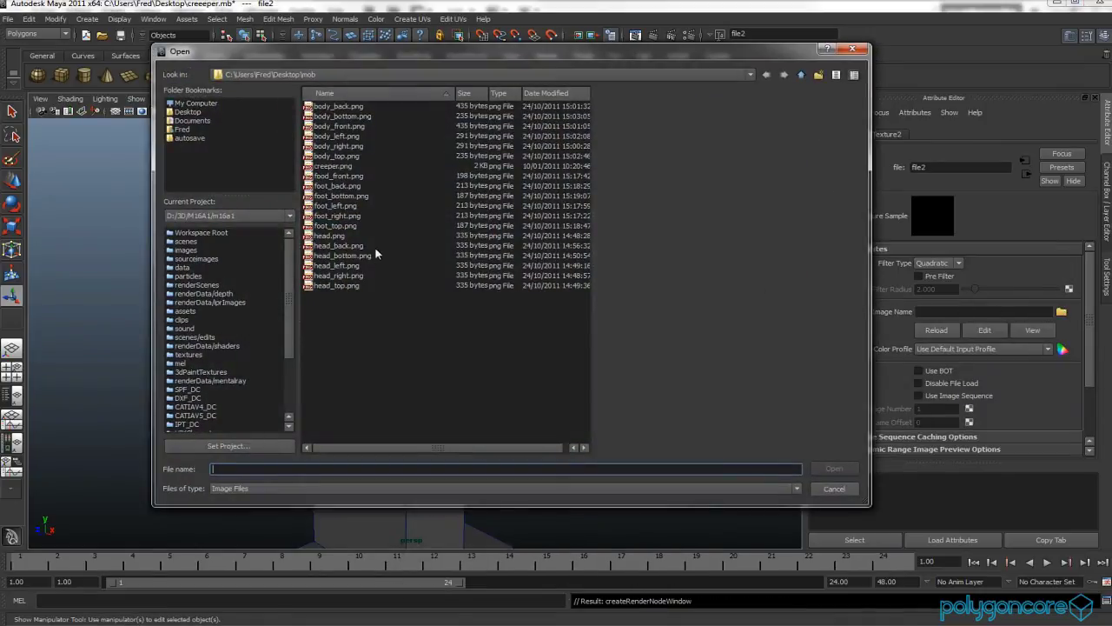
left_click(345, 266)
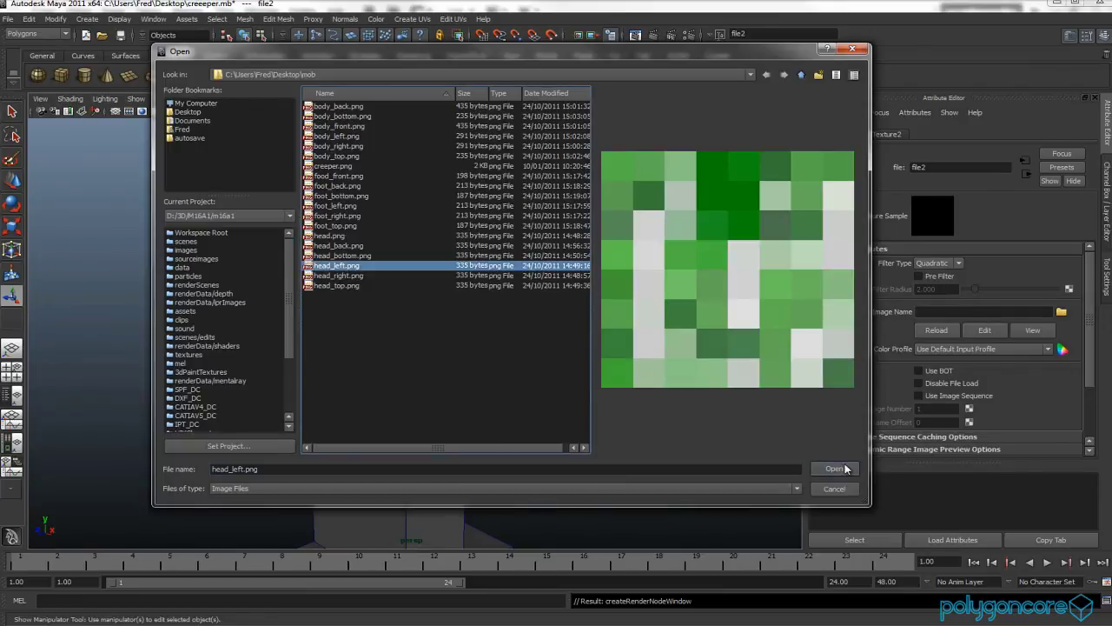
left_click(834, 469)
left_click(939, 263)
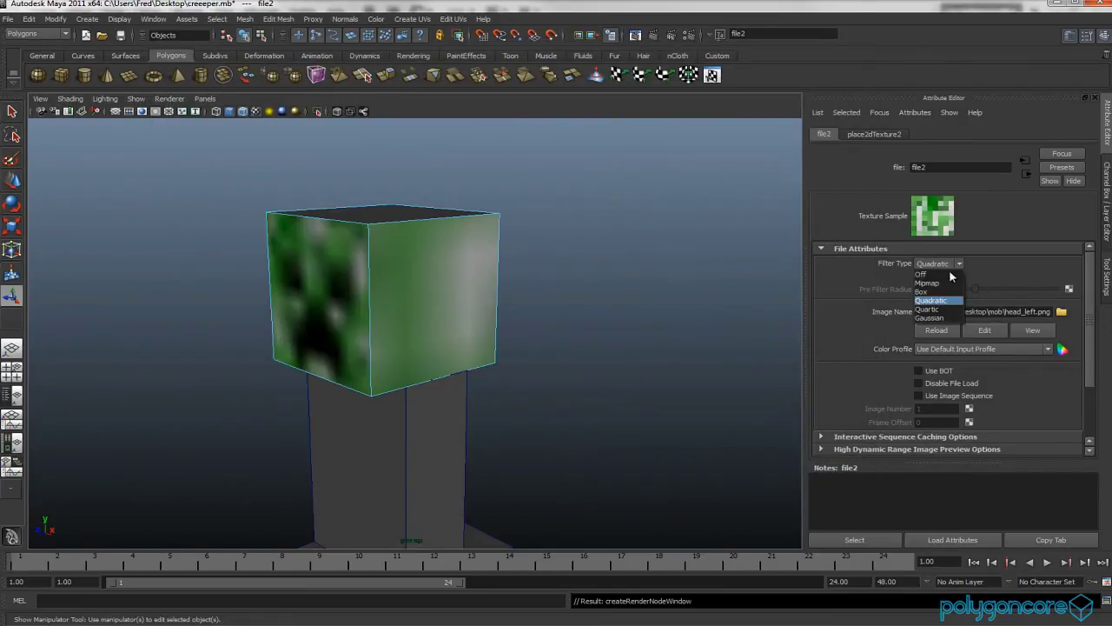
left_click(934, 262)
Apply Planar Mapping to the head's +X side face, fitted to Best plane with Keep image width/height ratio off
right_click_drag(405, 287, 408, 314)
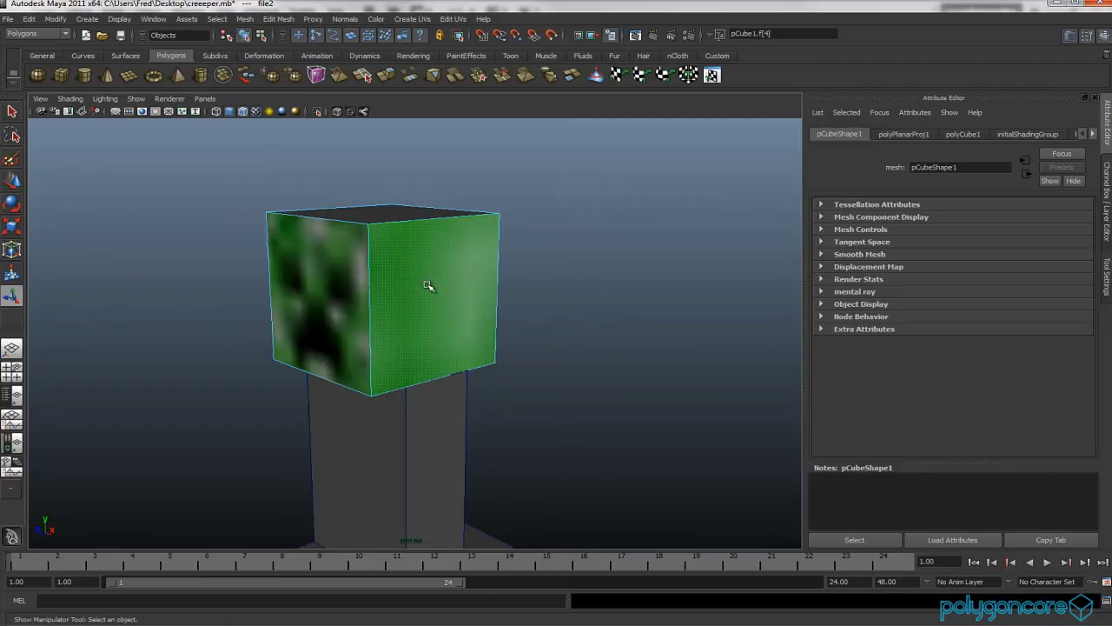
left_click(426, 286)
left_click(412, 18)
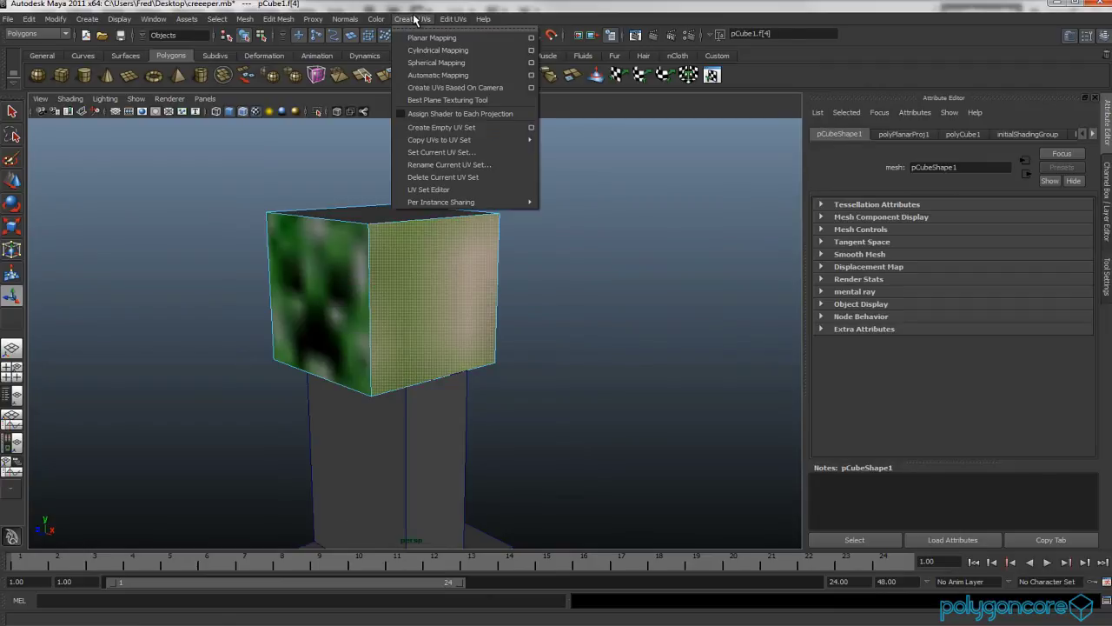
left_click(532, 37)
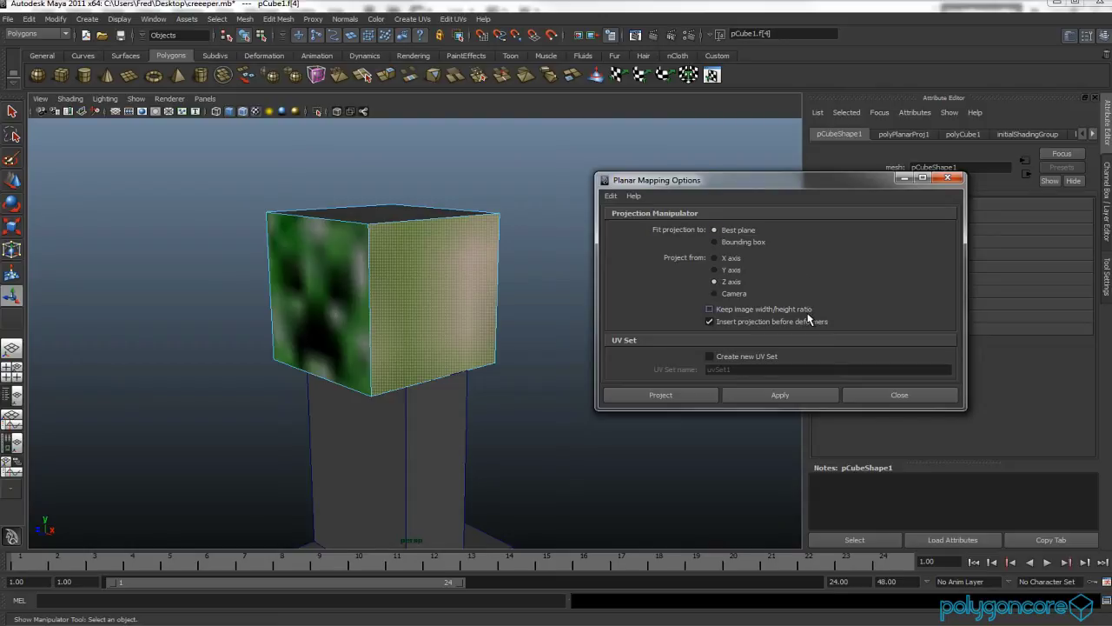
left_click(772, 397)
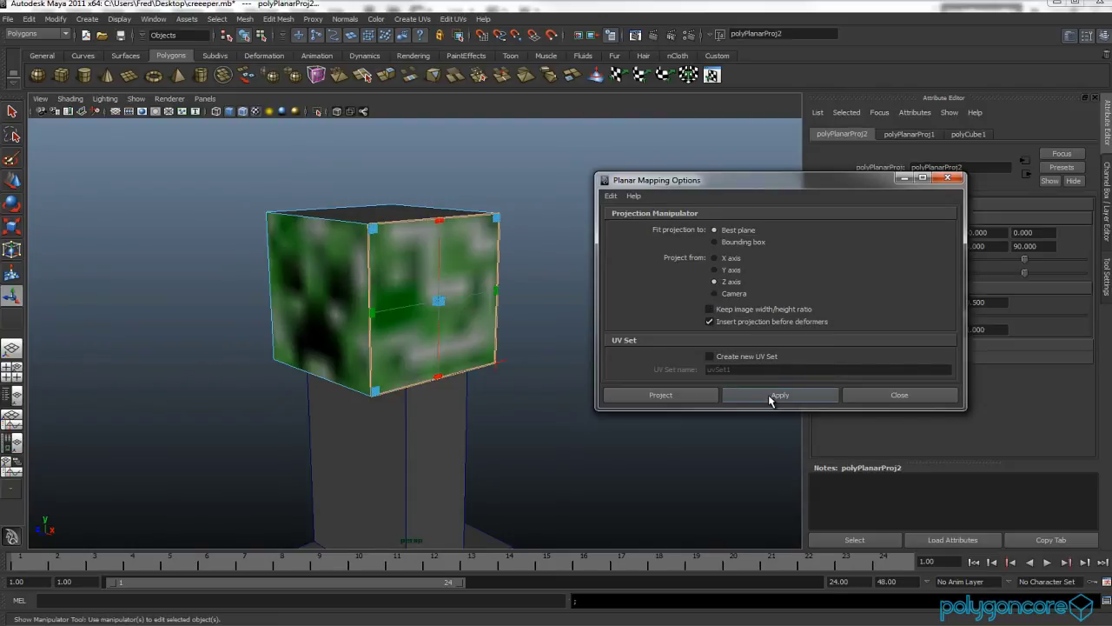
left_click(883, 399)
left_click(1108, 224)
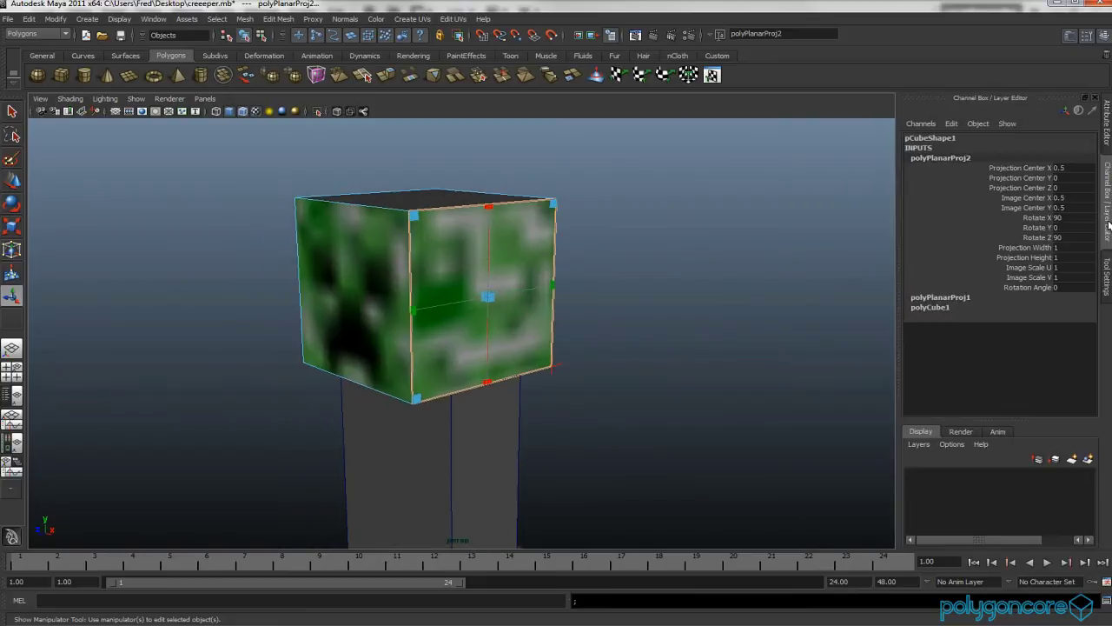
Check the head's front and side textures in Viewport 2.0, then restore Default Quality Rendering
left_click_drag(548, 321, 557, 318, "alt")
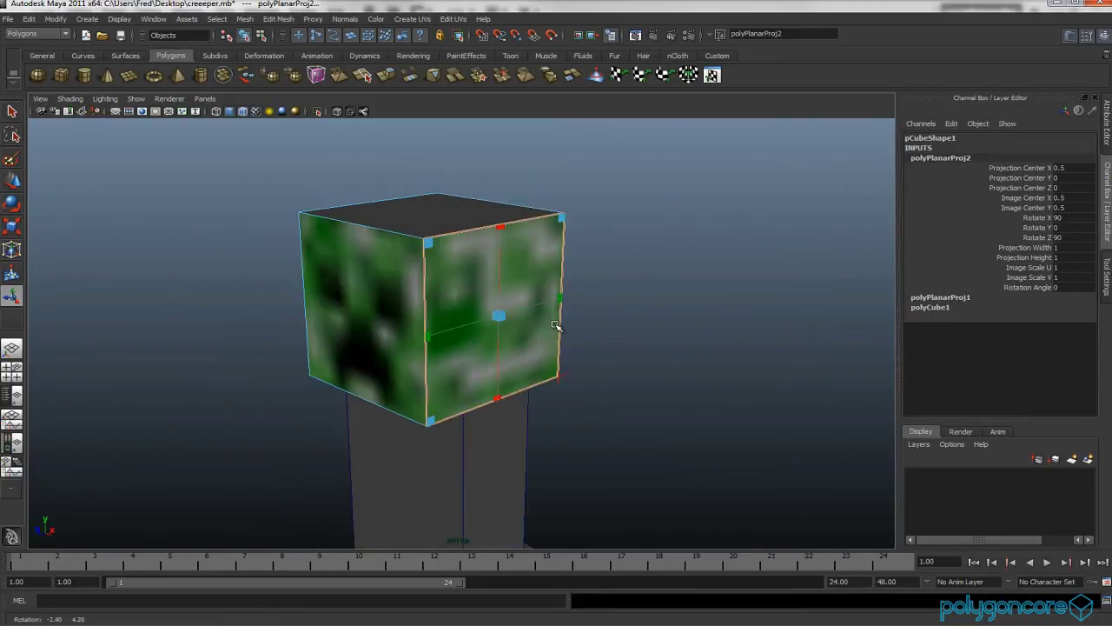
left_click(169, 98)
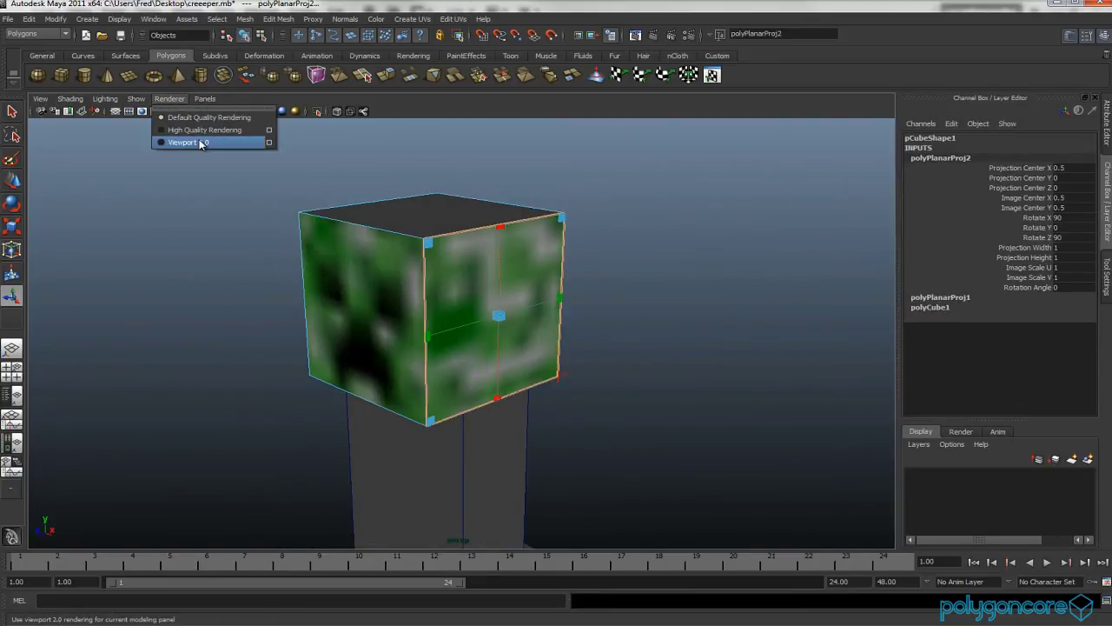
left_click(199, 141)
left_click_drag(310, 248, 357, 239, "alt")
left_click(180, 100)
left_click(207, 118)
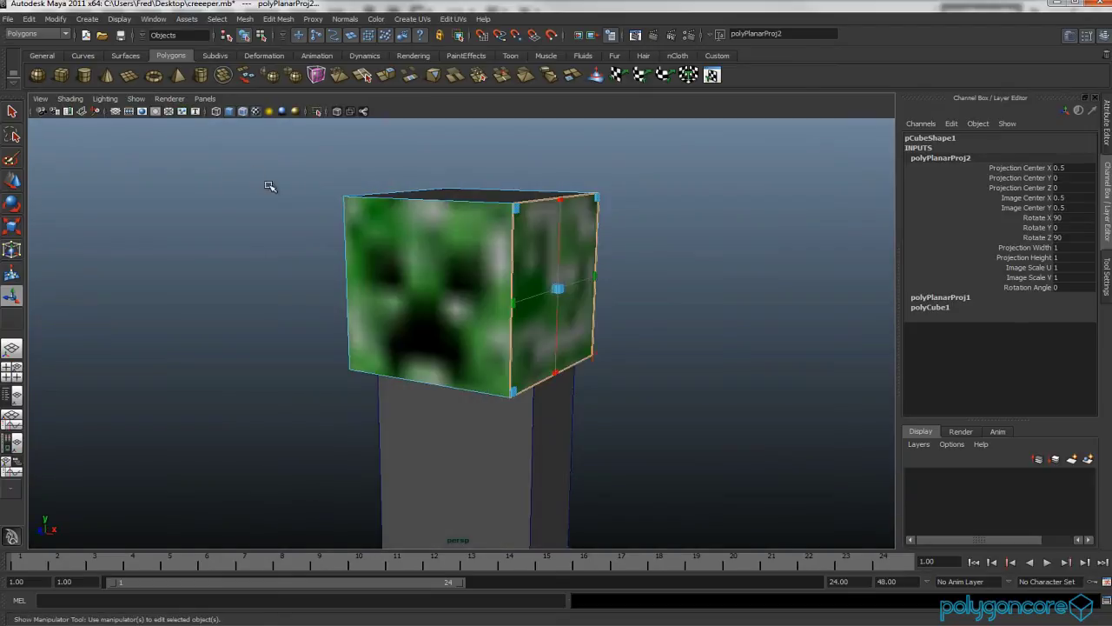
Assign a new Lambert material to the opposite, -X side face of the head cube
left_click_drag(272, 188, 588, 276, "alt")
right_click_drag(590, 276, 591, 306)
left_click(510, 277)
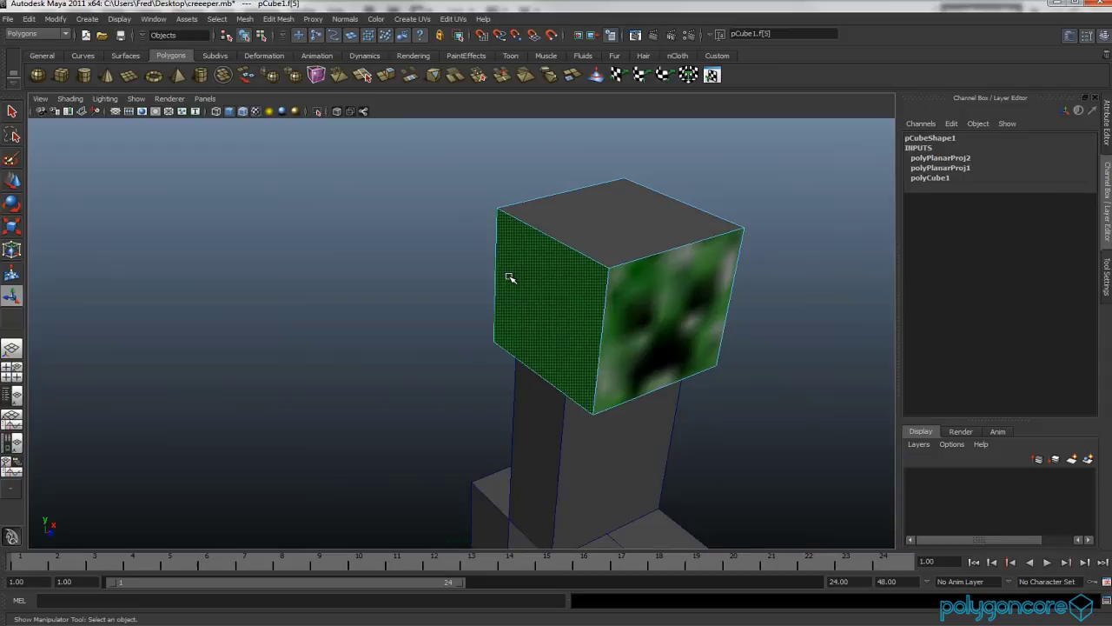
right_click_drag(509, 277, 534, 460)
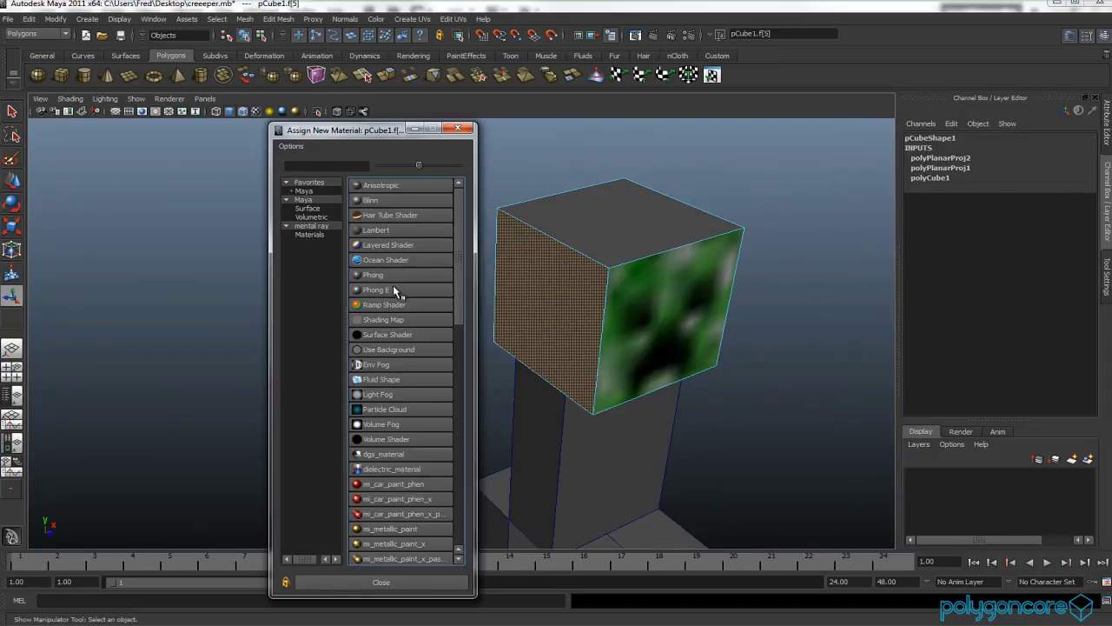
left_click(378, 231)
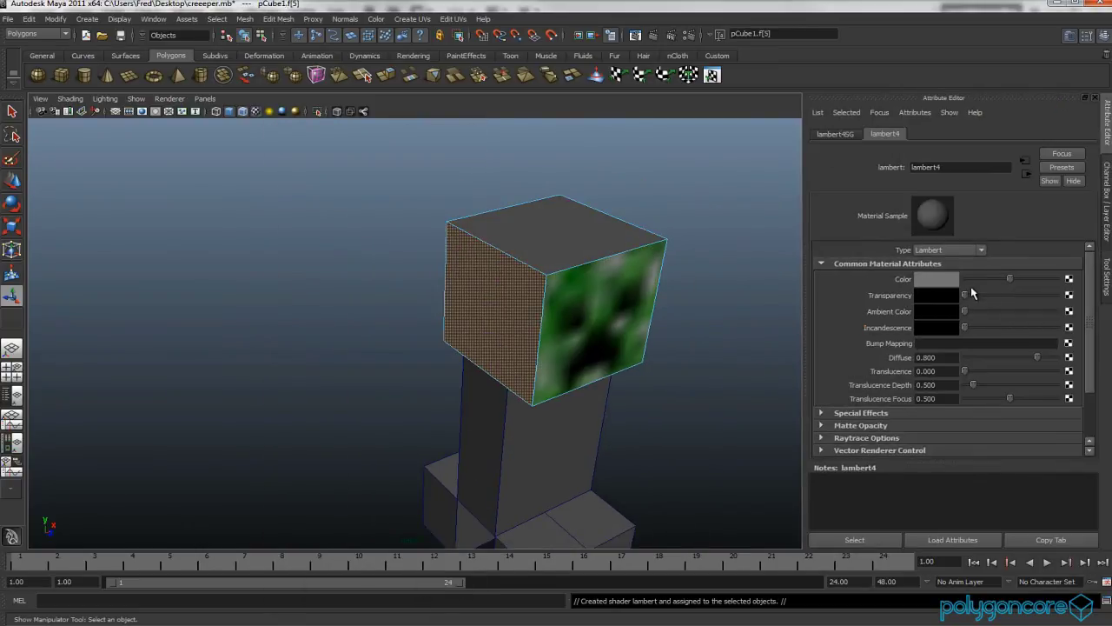
Map this Lambert's Color to a File texture using head_right.png from the mob folder, with Filter Type Off
left_click(1069, 279)
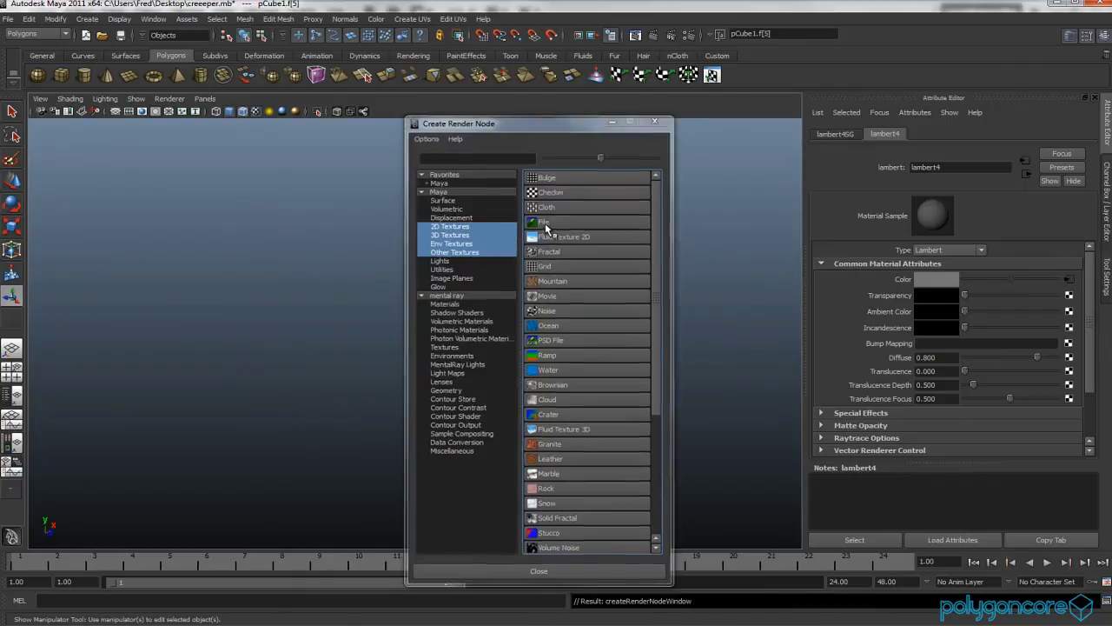
left_click(547, 243)
left_click(1063, 313)
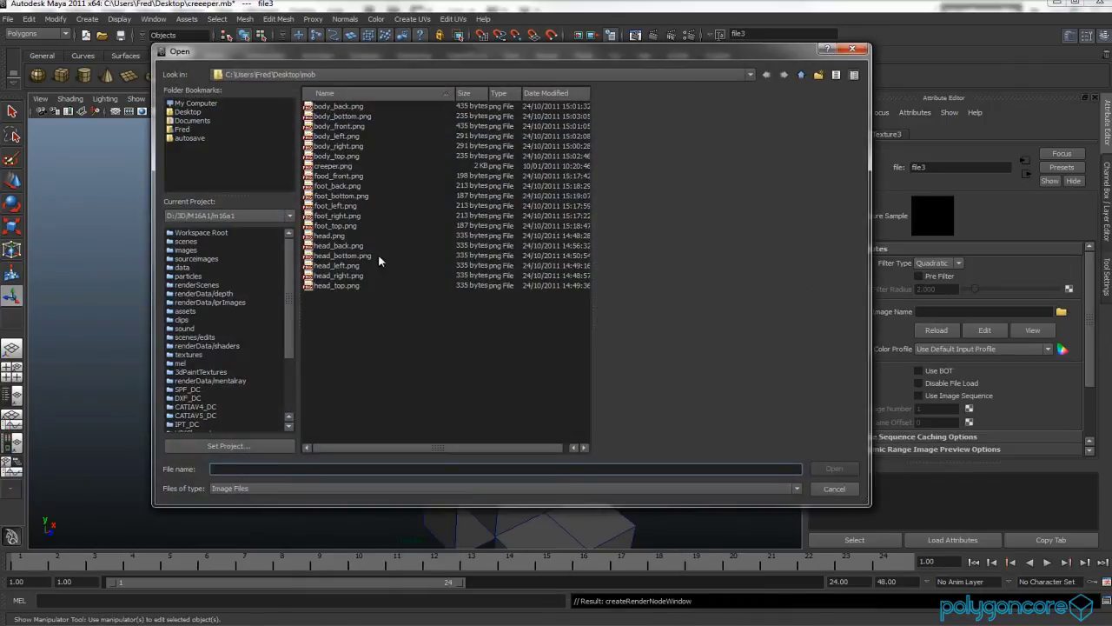
double_click(352, 276)
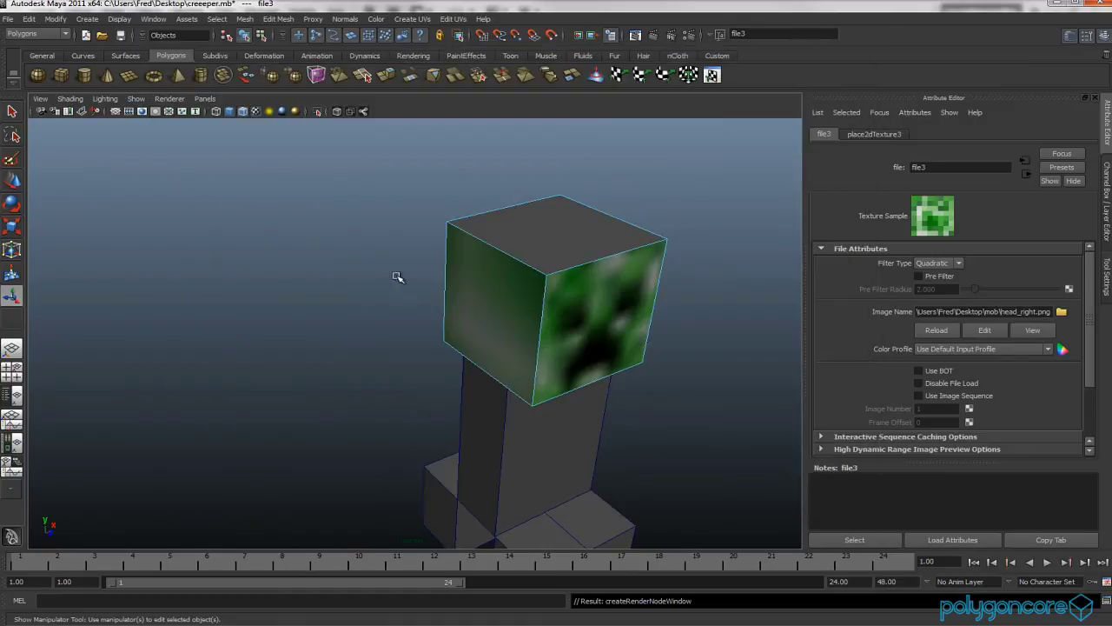
left_click(949, 265)
left_click(942, 276)
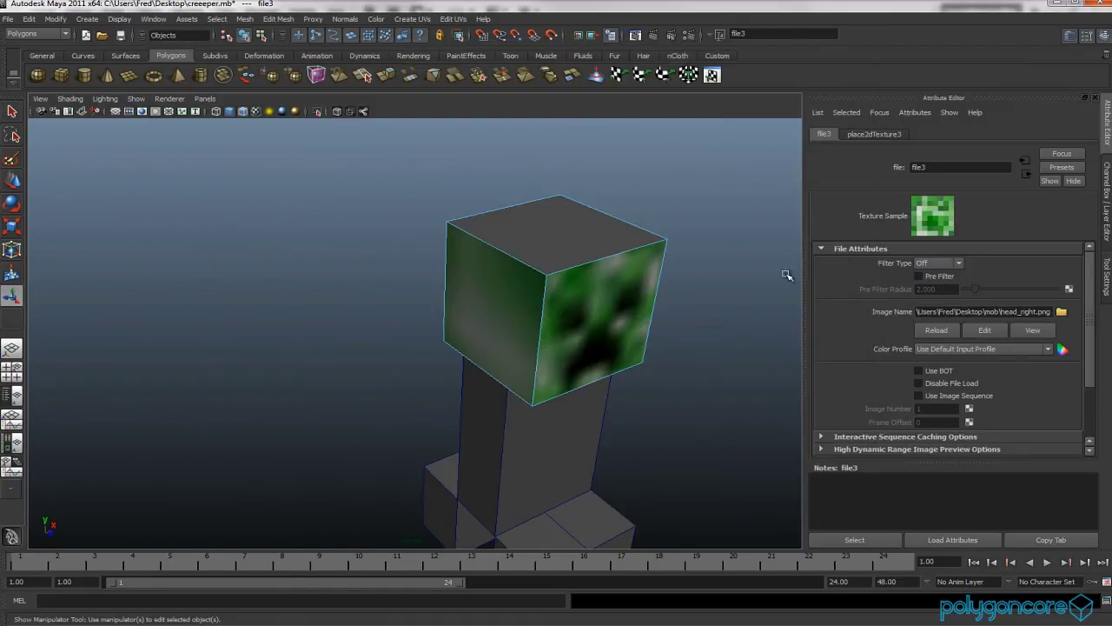
Apply a planar UV projection to the head side face textured with head_right.png
left_click_drag(596, 266, 521, 266, "alt")
left_click(522, 266)
left_click(412, 19)
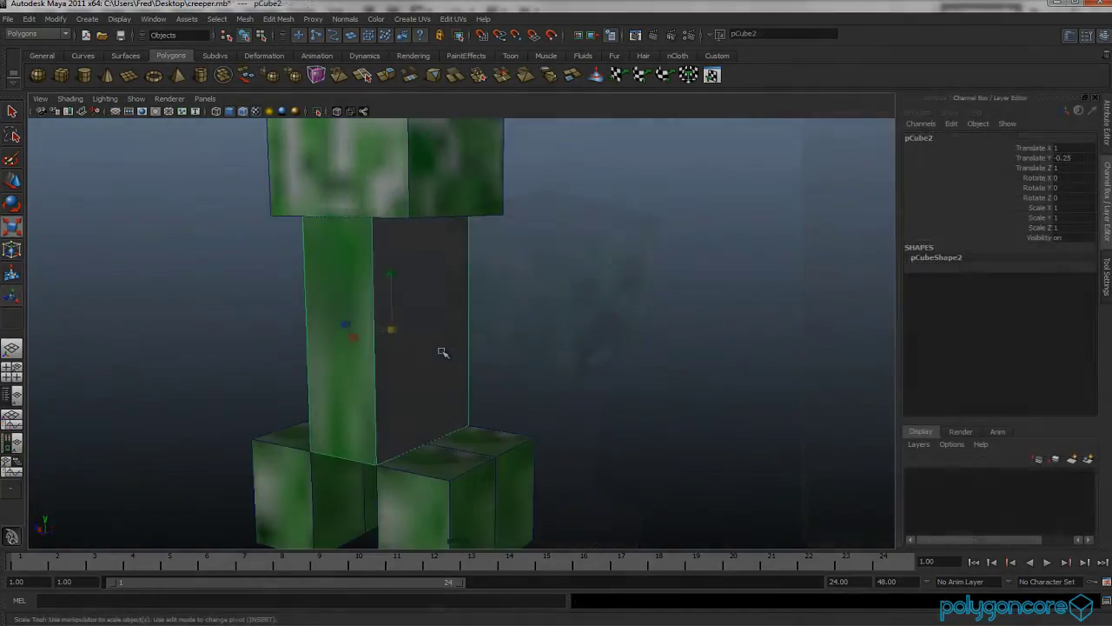
Assign a new Lambert material to the untextured back face of the creeper's body
right_click(428, 334)
left_click(430, 363)
left_click(426, 332)
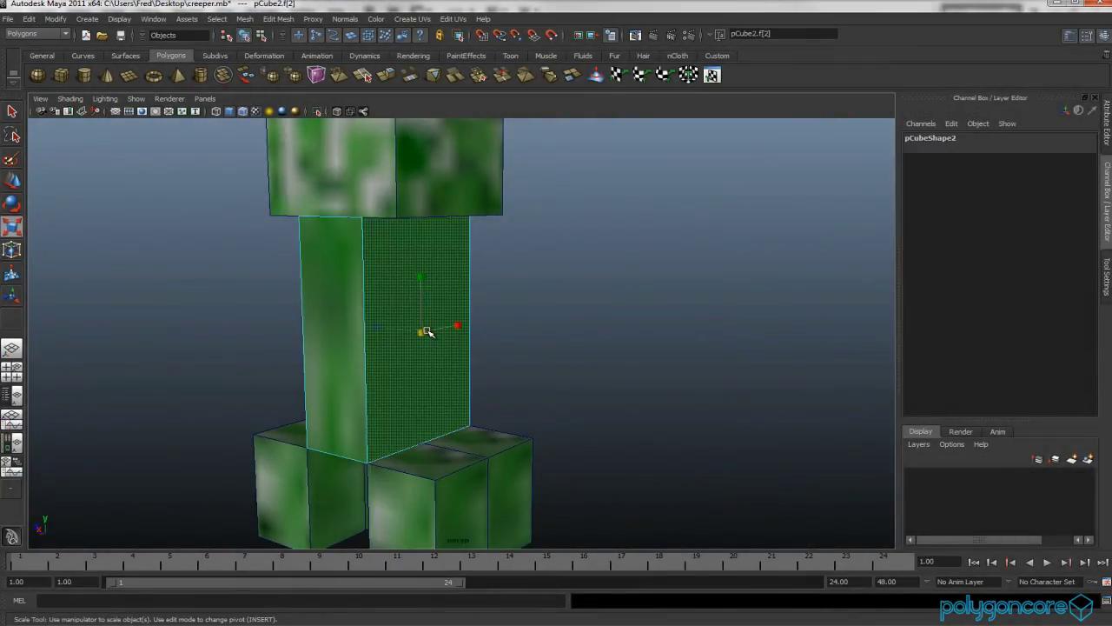
right_click_drag(436, 356, 435, 536)
left_click(376, 229)
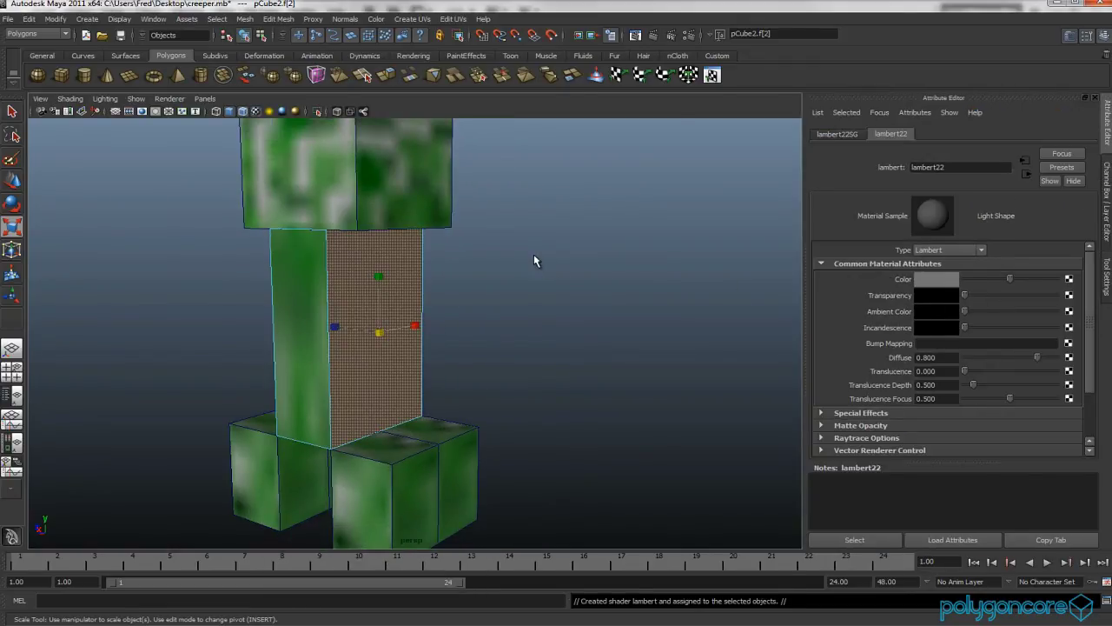
Map the Lambert's Color to a File texture using body_back.png from the mob folder, with Filter Type Off
left_click(545, 221)
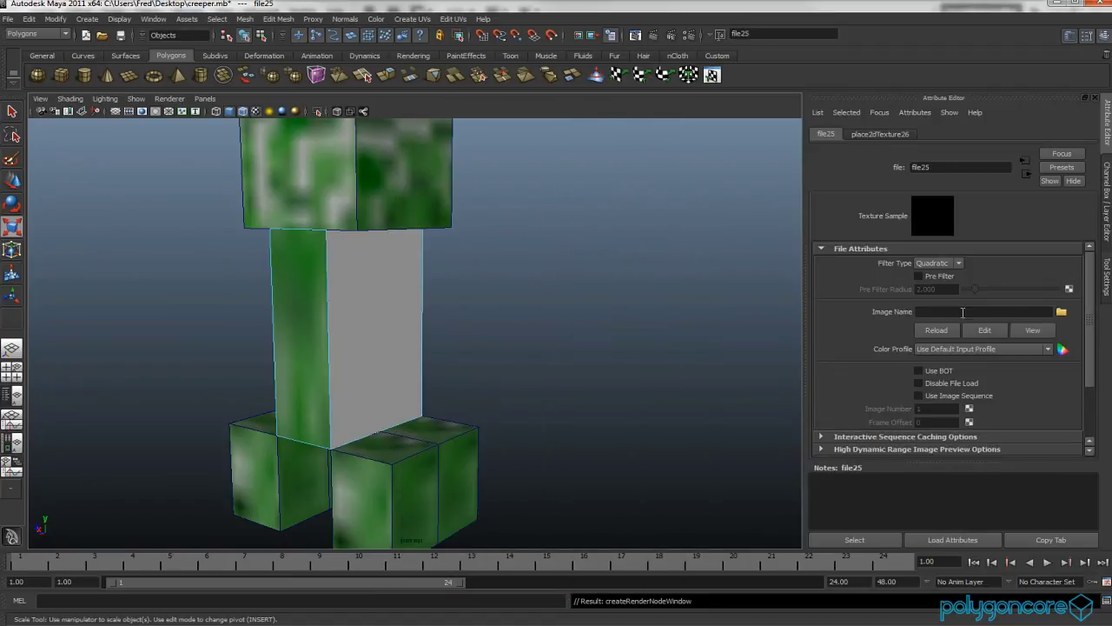
left_click(1061, 313)
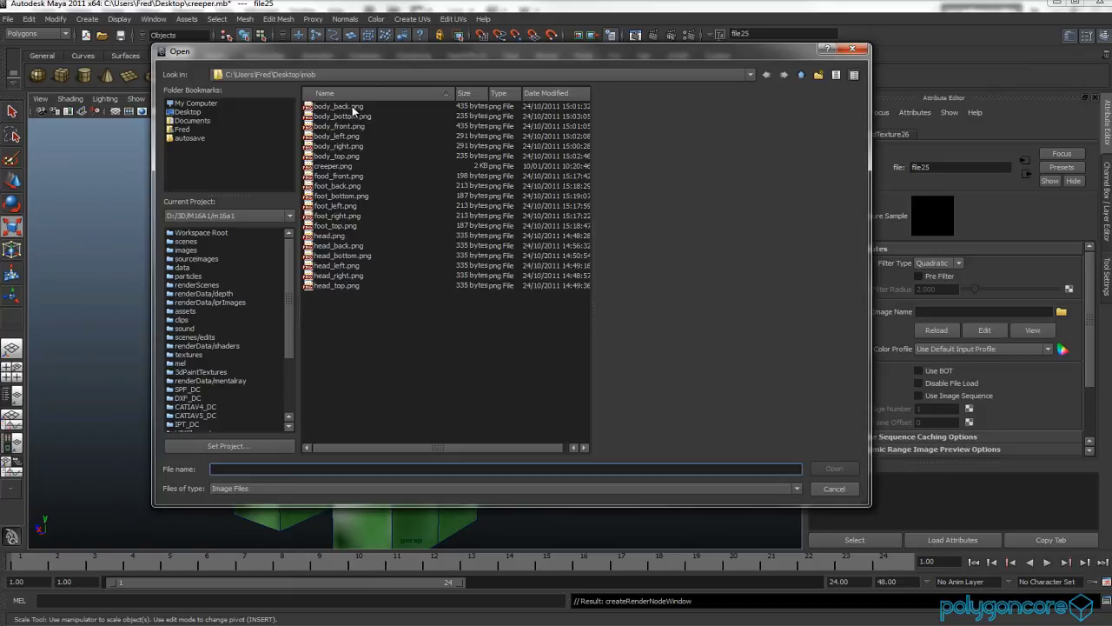
left_click(353, 108)
left_click(832, 469)
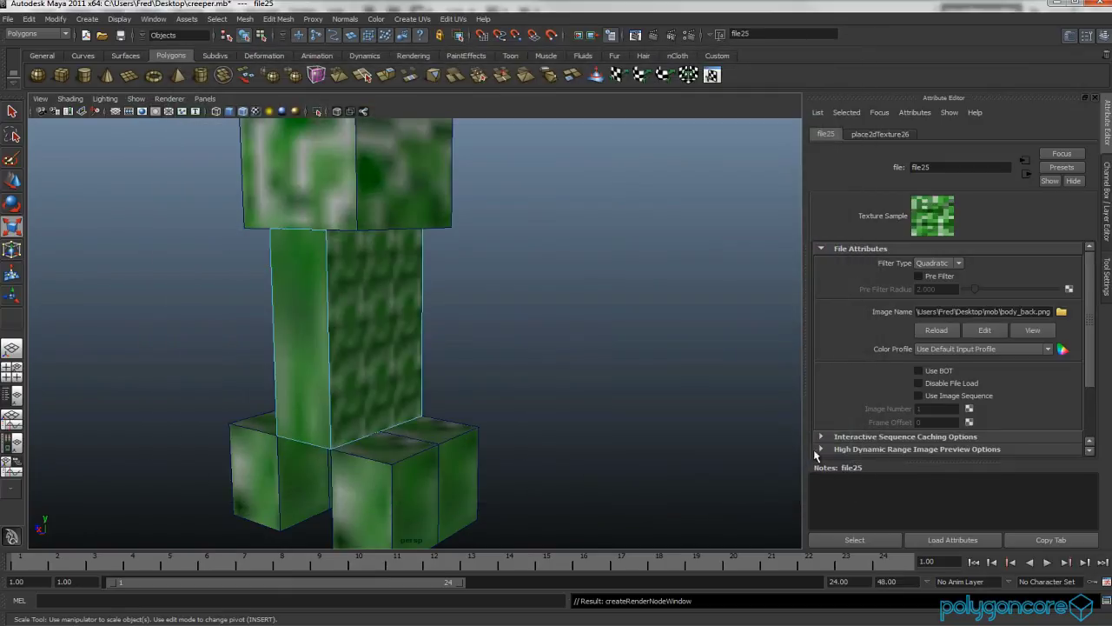
left_click(941, 264)
left_click(941, 275)
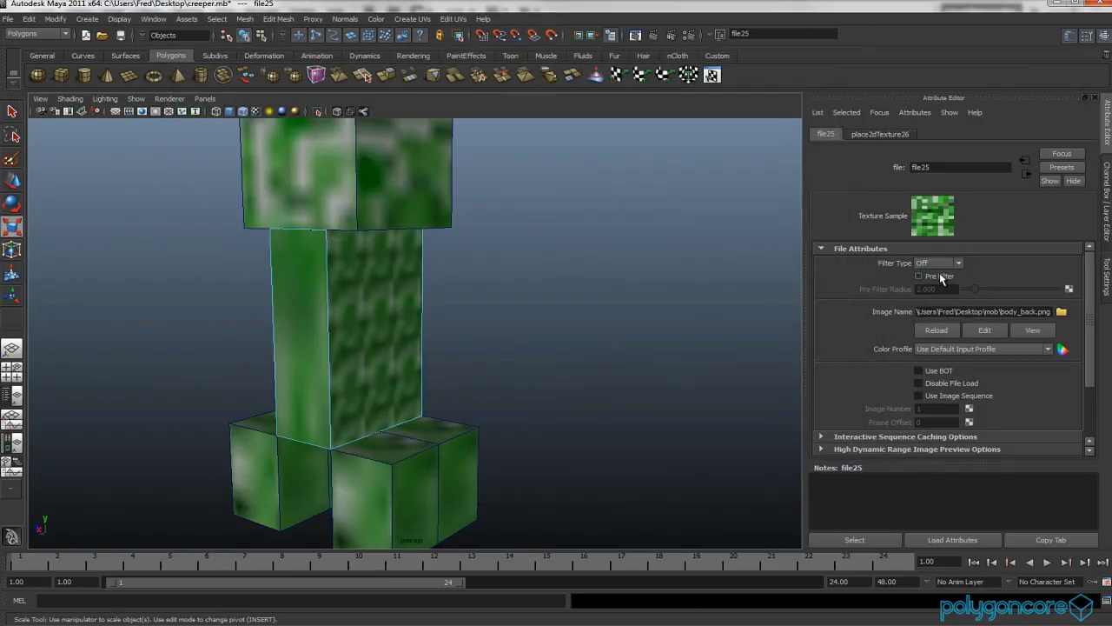
Apply a planar UV projection to the creeper's back body face textured with body_back.png
right_click_drag(392, 297, 392, 325)
left_click(350, 289)
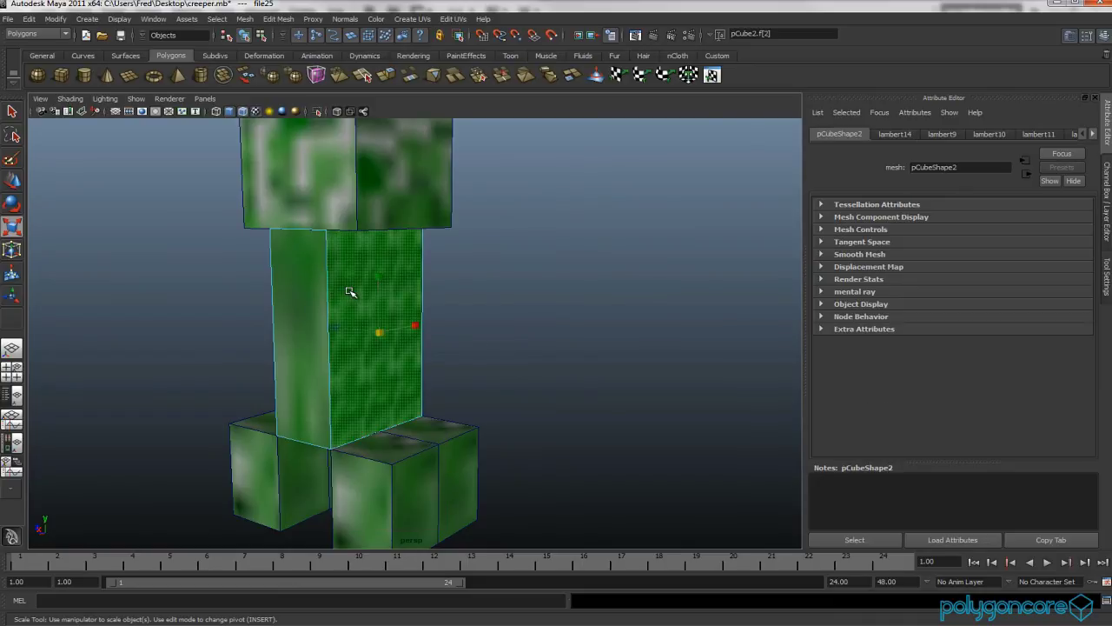
left_click(408, 18)
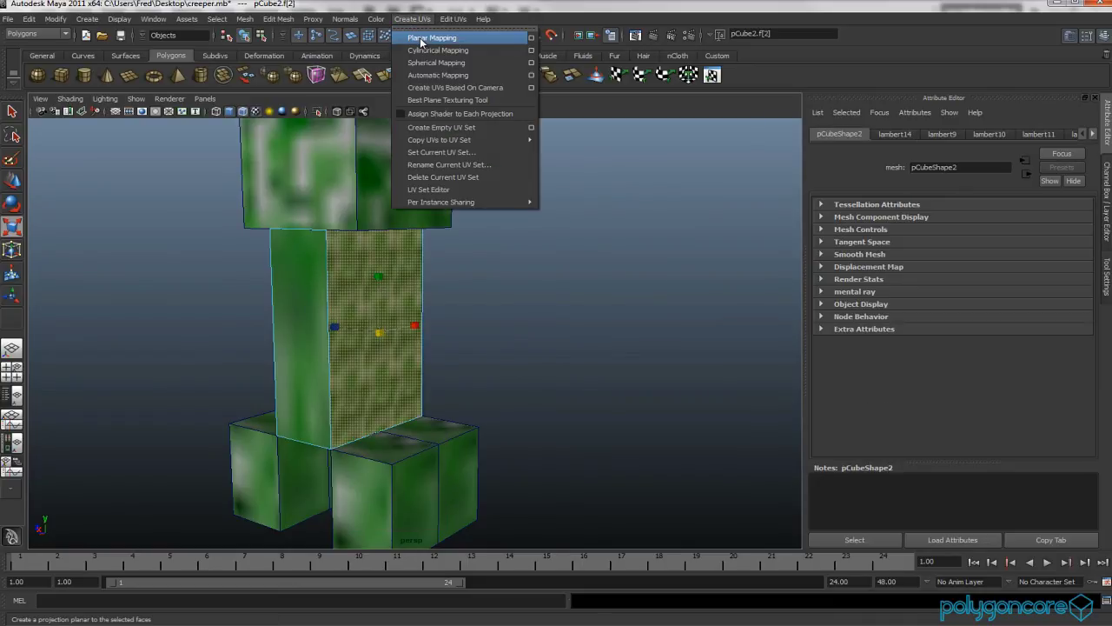
left_click(426, 38)
left_click(1105, 240)
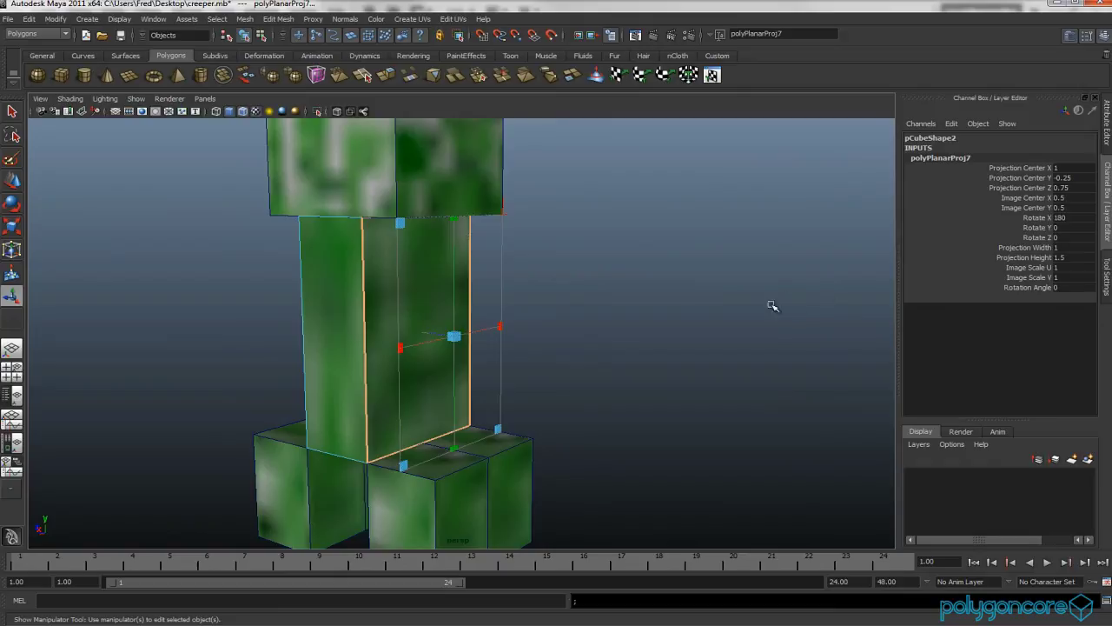
key("f")
key("w")
right_click_drag(409, 338, 409, 300)
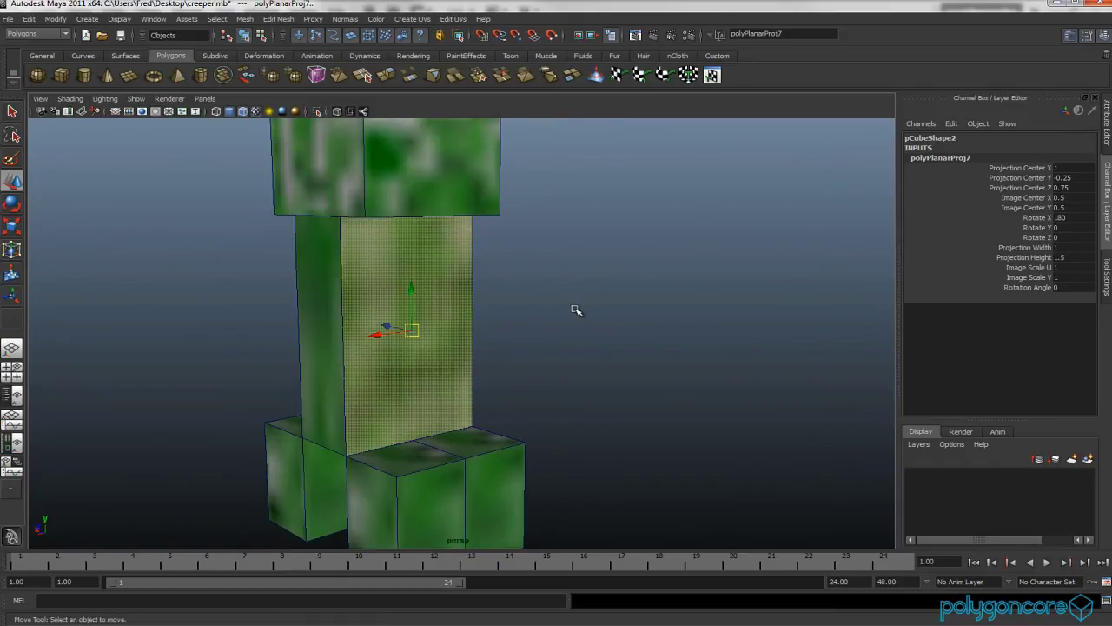
Deselect the body face and switch the perspective view's renderer to Viewport 2.0
left_click(576, 310)
left_click(204, 98)
mouse_move(170, 99)
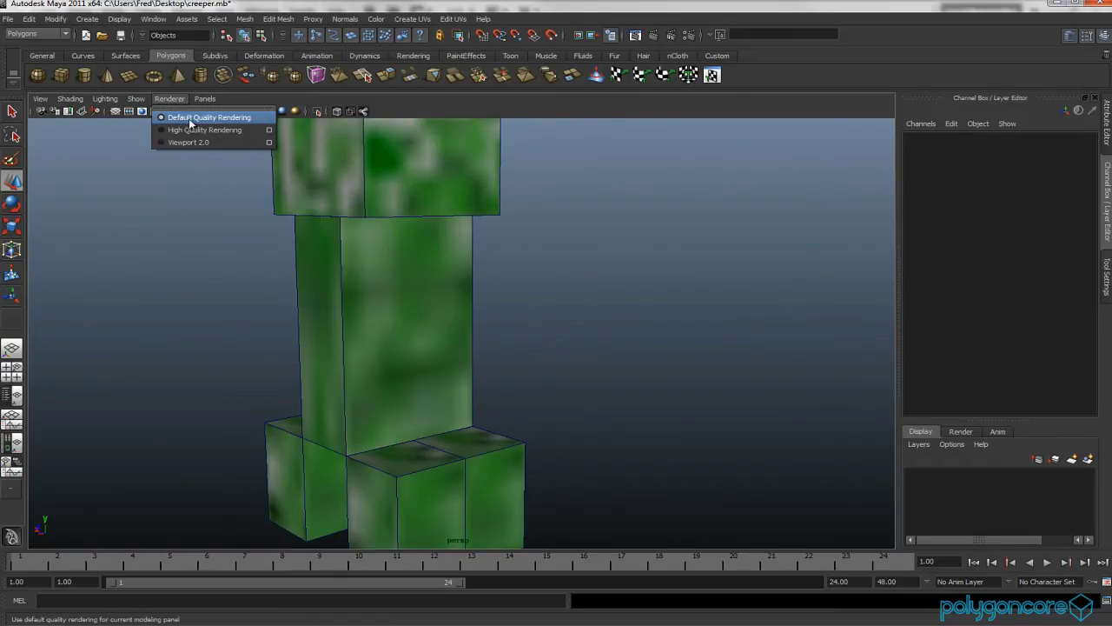
left_click(192, 143)
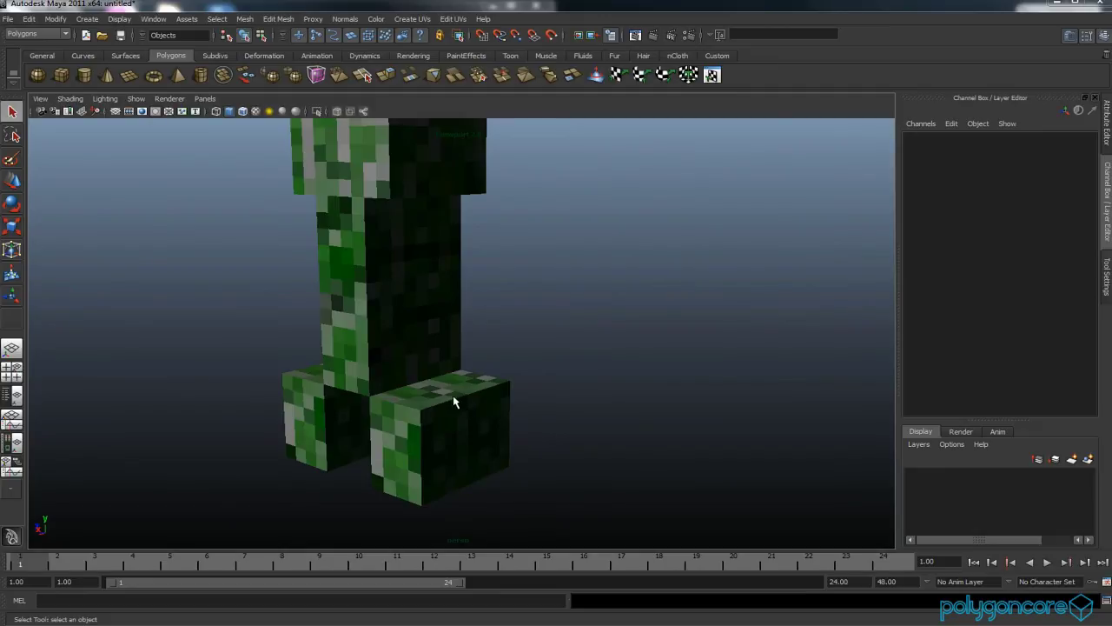
Rotate the two front feet about the X axis into a walking pose, one of them by about 9.6°
middle_click_drag(458, 380, 469, 393, "alt")
scroll(465, 390, "down", 3)
left_click_drag(445, 385, 648, 387, "alt")
scroll(556, 409, "up", 3)
left_click(457, 450)
left_click_drag(496, 421, 452, 435, "alt")
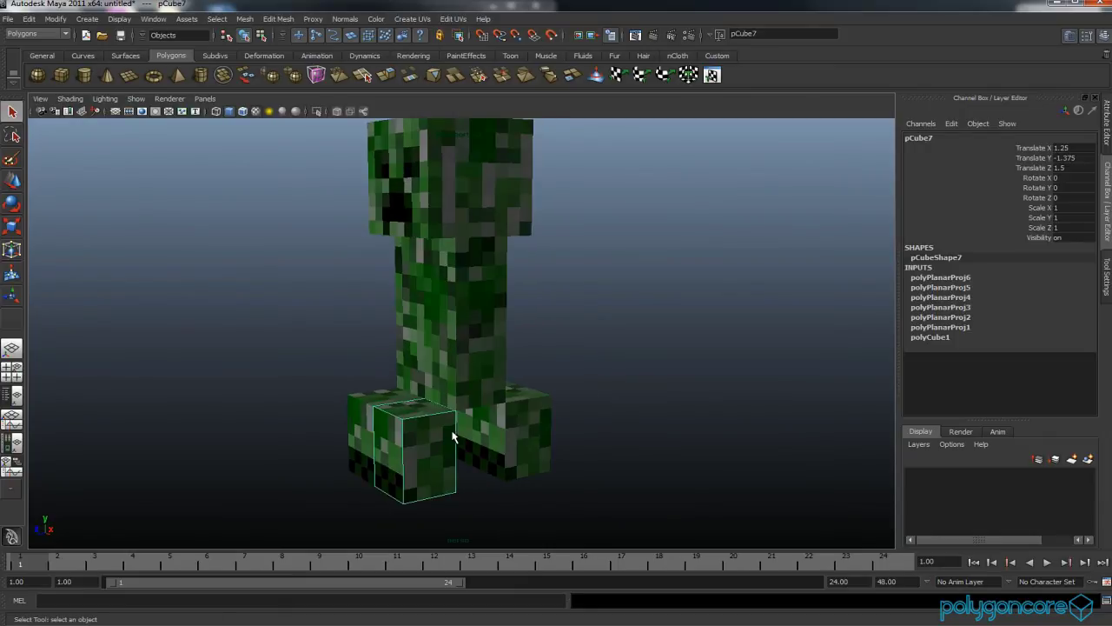
key("r")
key("e")
left_click_drag(410, 389, 418, 382)
left_click(361, 404)
left_click_drag(349, 369, 348, 380)
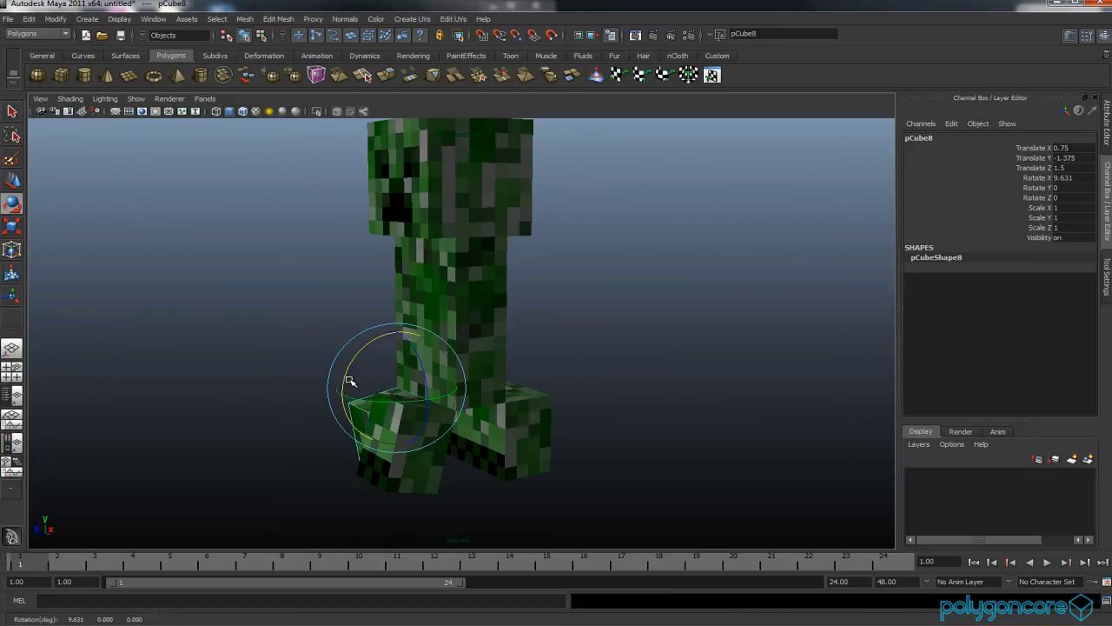
Rotate the two rear feet about the X axis into a walking pose, the first by about 11.1°
left_click(527, 428)
mouse_move(467, 394)
left_mouse_down()
mouse_move(464, 381)
mouse_move(476, 395)
mouse_move(454, 383)
left_mouse_up()
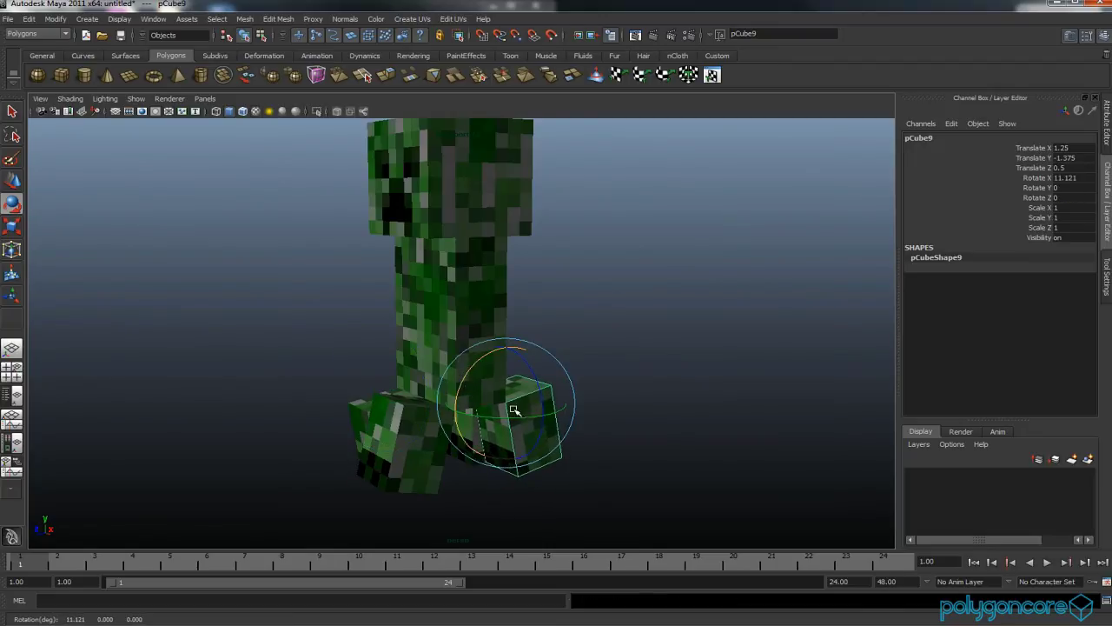
left_click_drag(513, 412, 212, 419, "alt")
left_click(463, 448)
left_click_drag(464, 448, 441, 445, "alt")
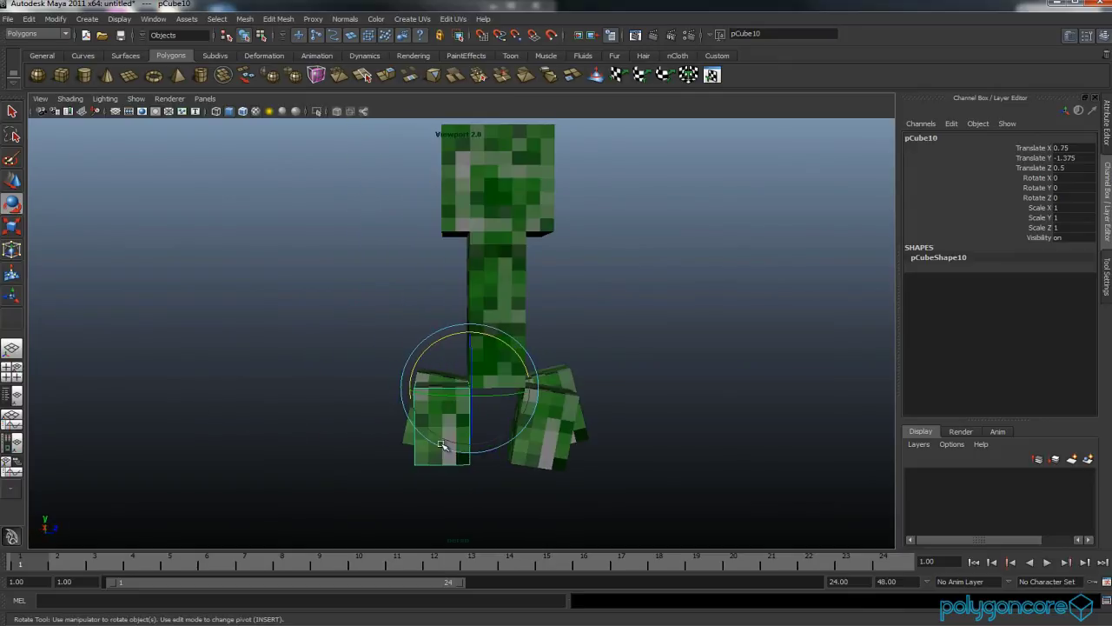
left_click_drag(417, 367, 478, 258)
Tilt and turn the head cube to a rotation of about X -1.6°, Y 9° and Z 8.5°
left_click(487, 257)
left_click_drag(508, 207, 492, 224)
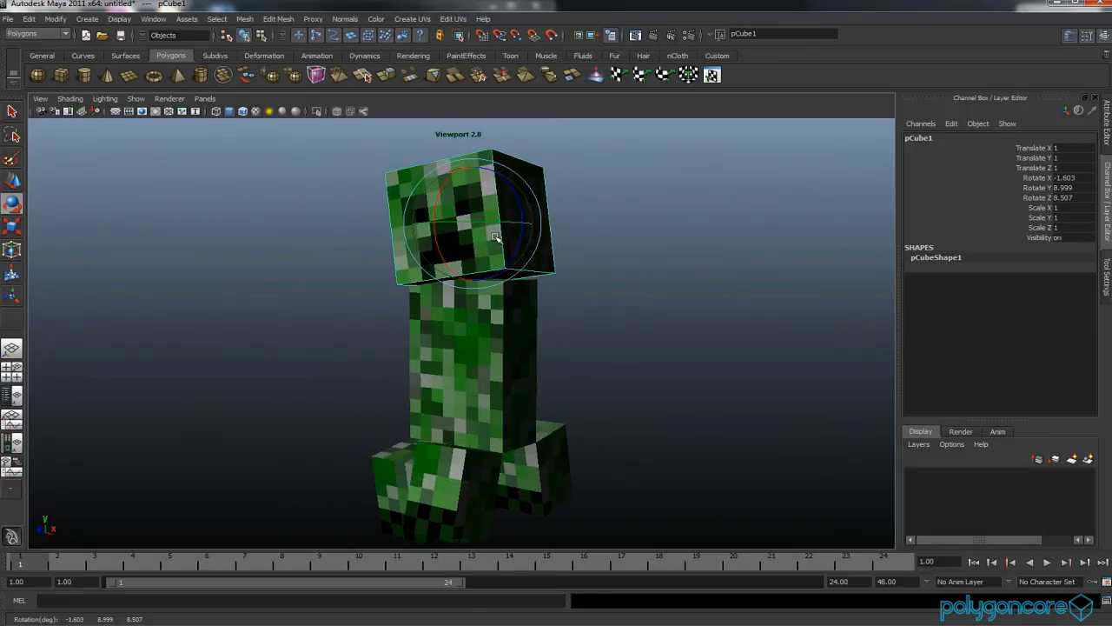
left_click(512, 312)
left_click_drag(509, 314, 465, 328, "alt")
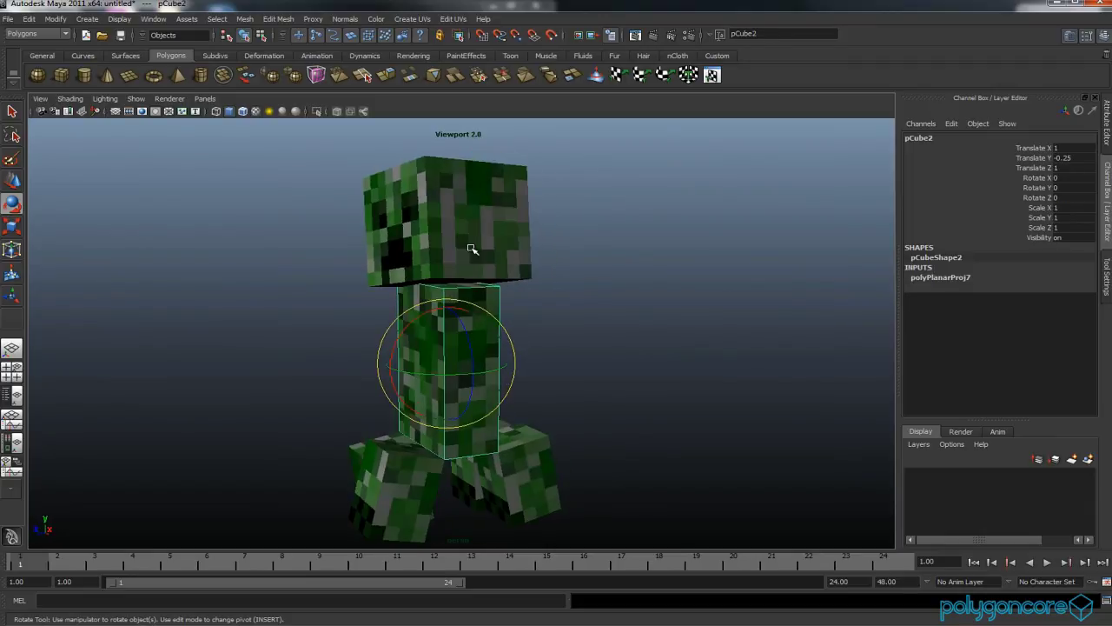
Readjust the head cube's rotation to about X 2.2°, Y 8.4° and Z 9.1°
left_click(472, 250, "shift")
left_click_drag(474, 279, 403, 274, "alt")
left_click(395, 243)
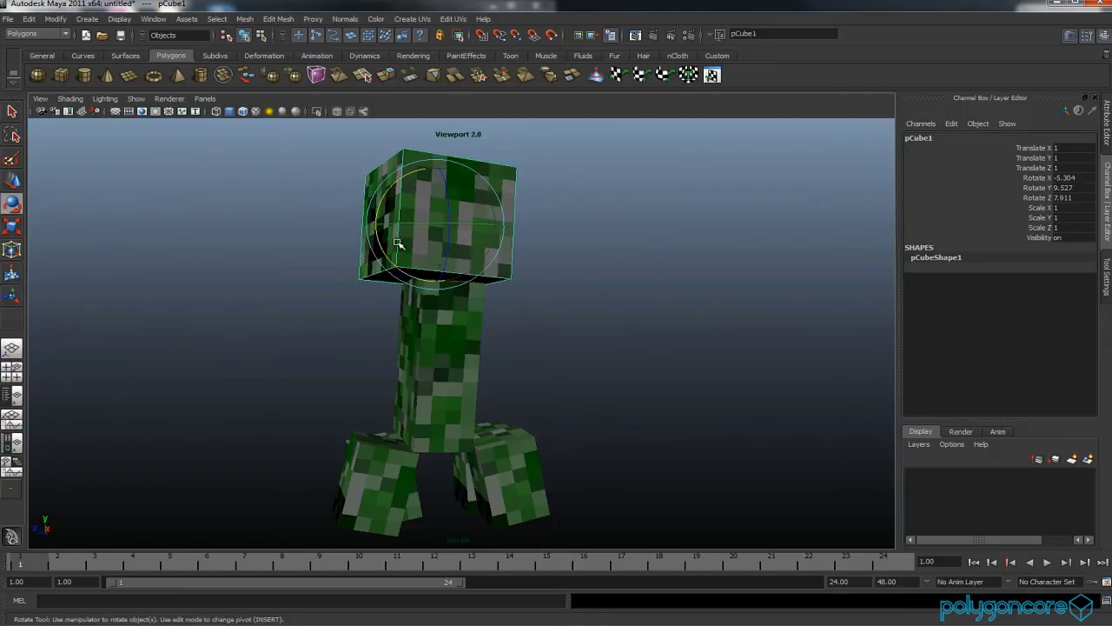
left_click(583, 351)
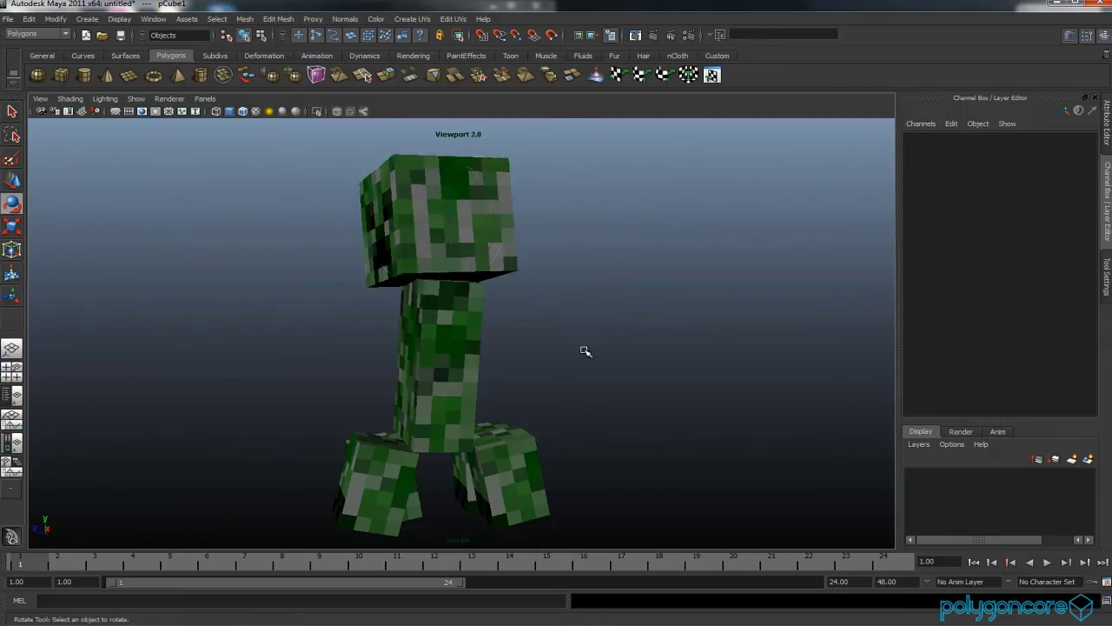
mouse_move(583, 350)
left_mouse_down("alt")
mouse_move(558, 365)
mouse_move(588, 357)
left_mouse_up("alt")
Fine-tune the head cube's tilt with the Rotate tool and deselect it
left_click(531, 252)
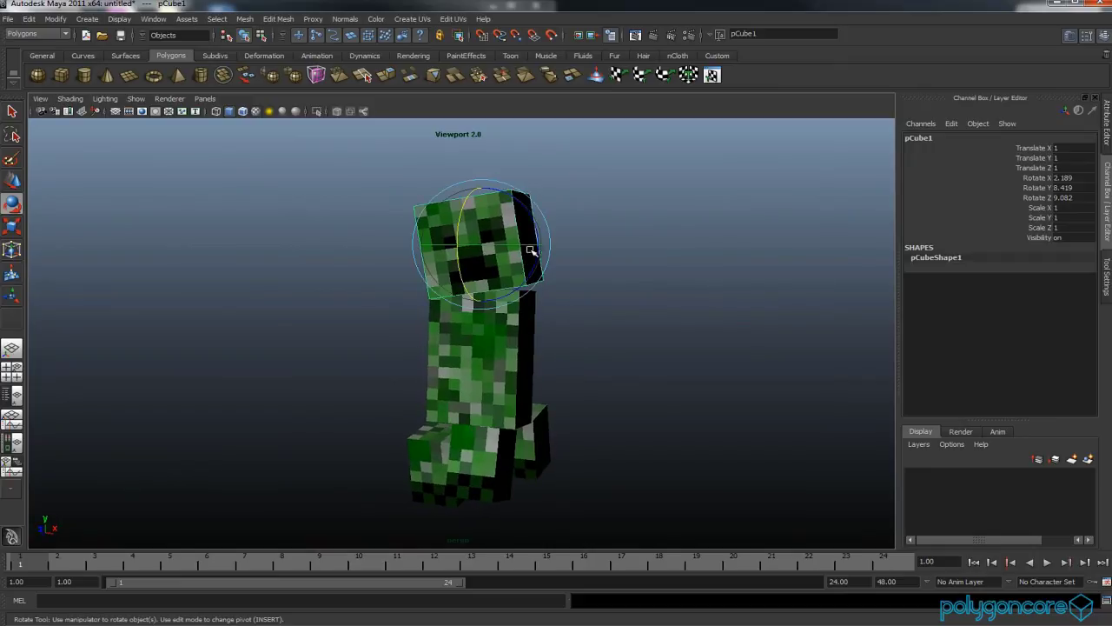
left_click_drag(533, 224, 538, 233)
left_click(637, 264)
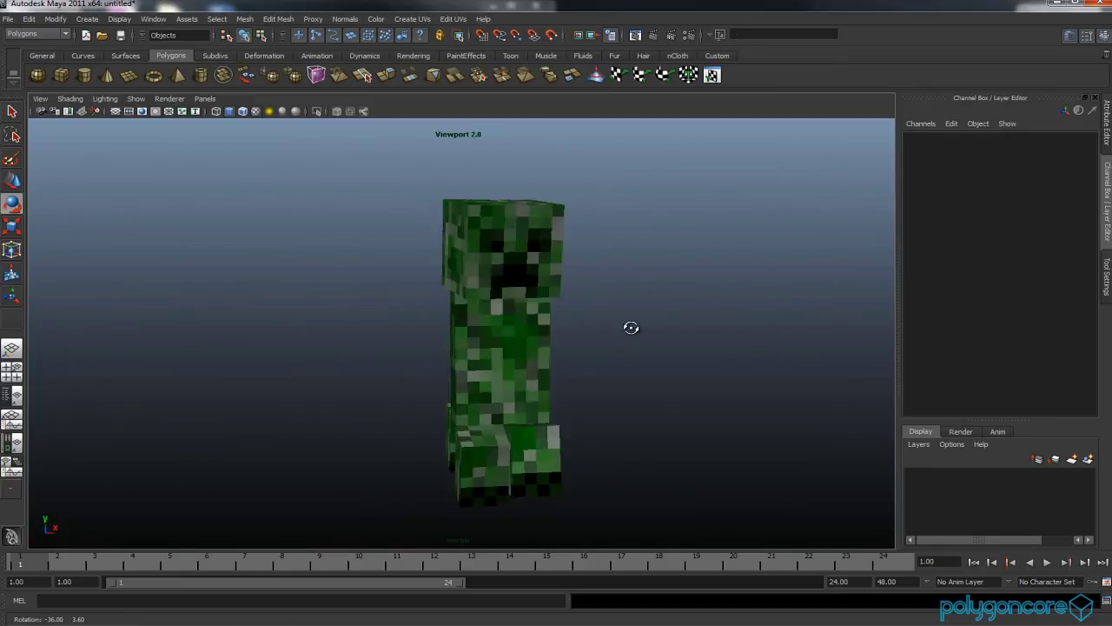